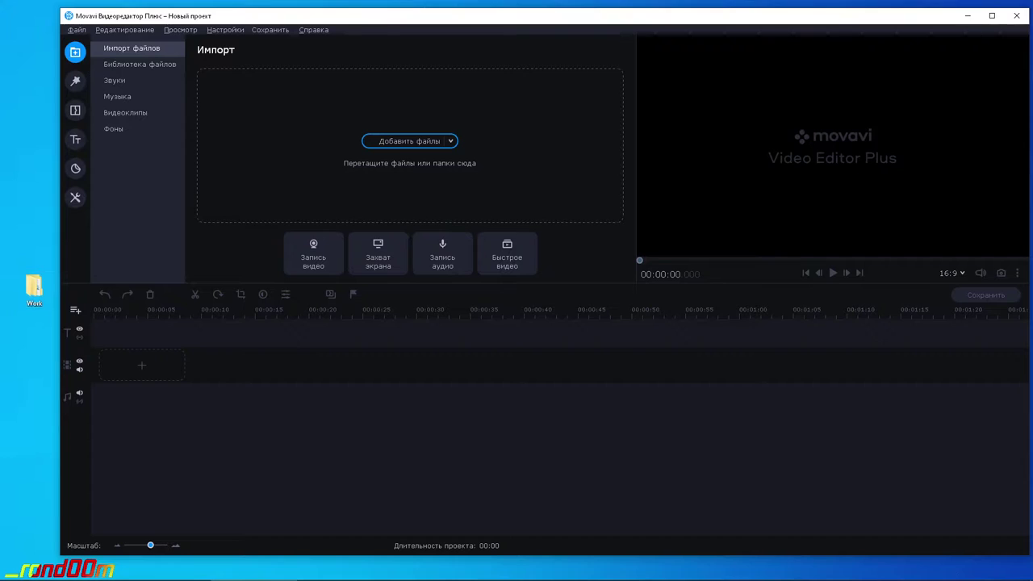
Open the Work folder on the desktop and browse its Muz, Pic and Vid subfolders.
{"action": "double_click", "coordinate": [34, 289]}
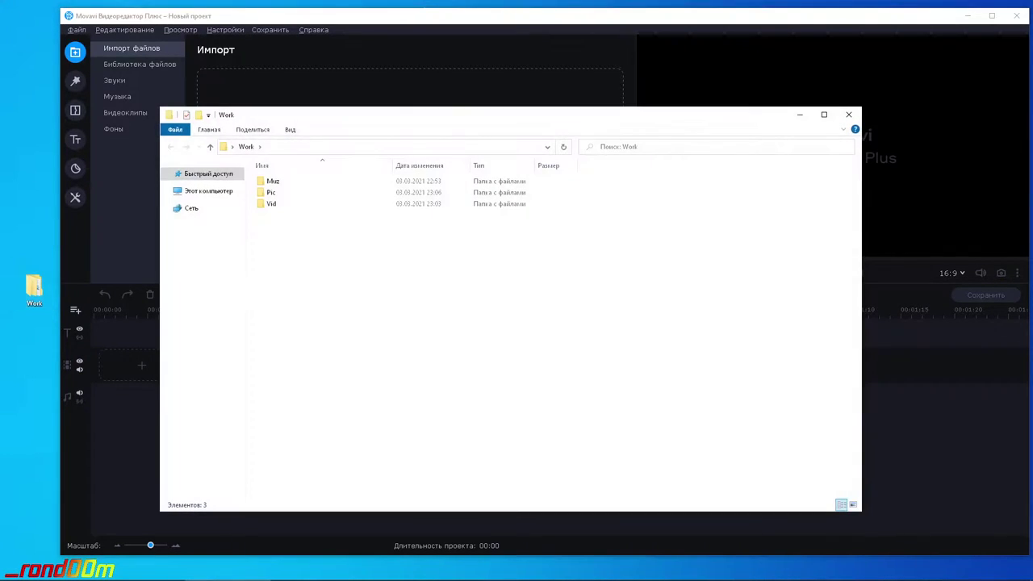
{"action": "double_click", "coordinate": [273, 180]}
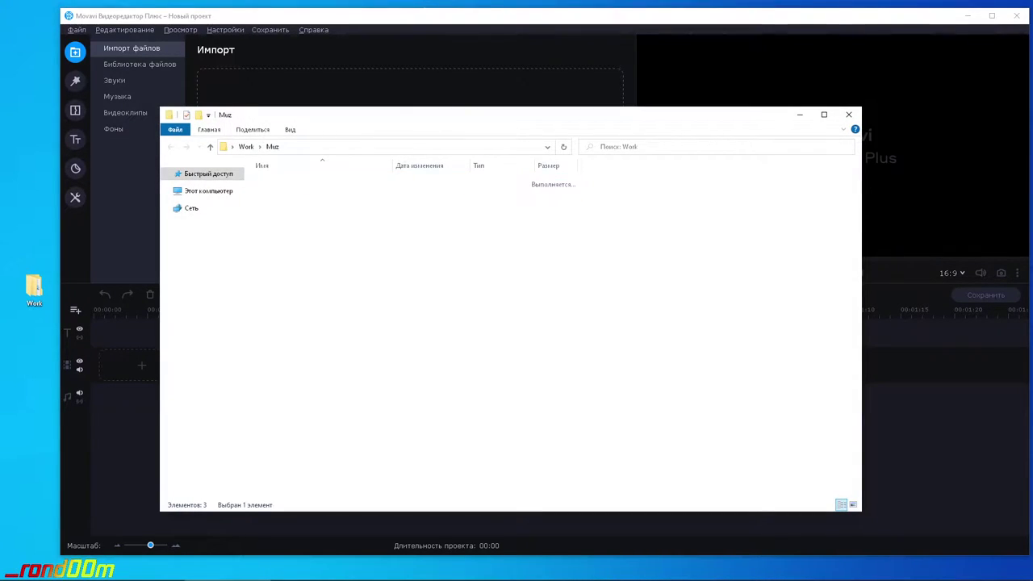
{"action": "key", "text": "BackSpace"}
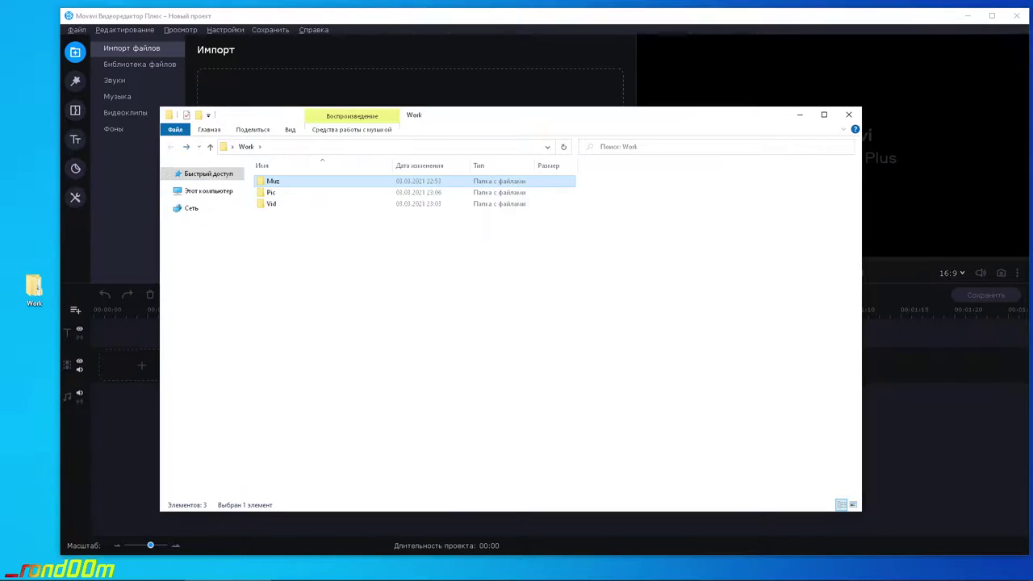
{"action": "double_click", "coordinate": [273, 194]}
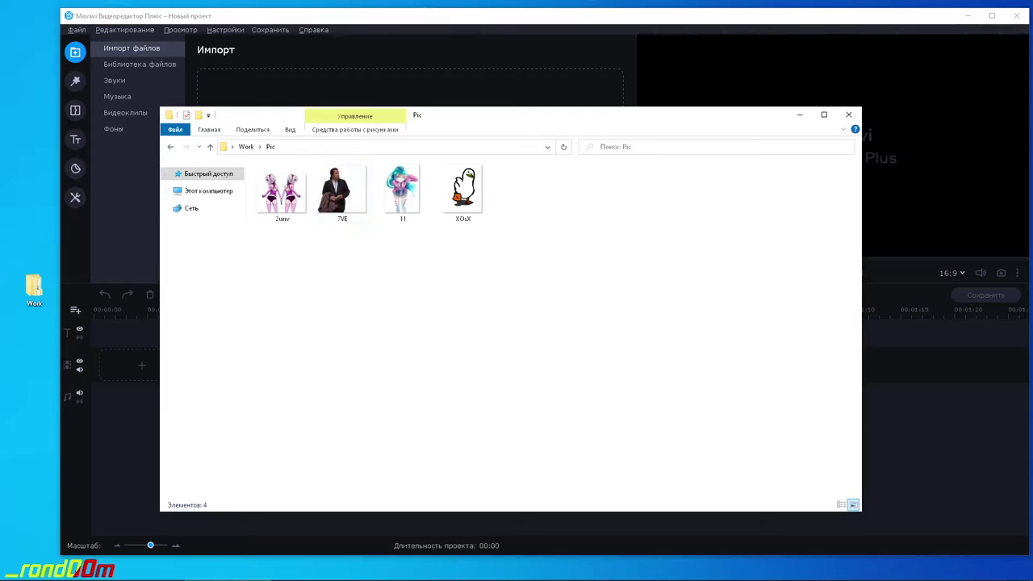
{"action": "key", "text": "BackSpace"}
{"action": "key", "text": "Down"}
{"action": "key", "text": "Return"}
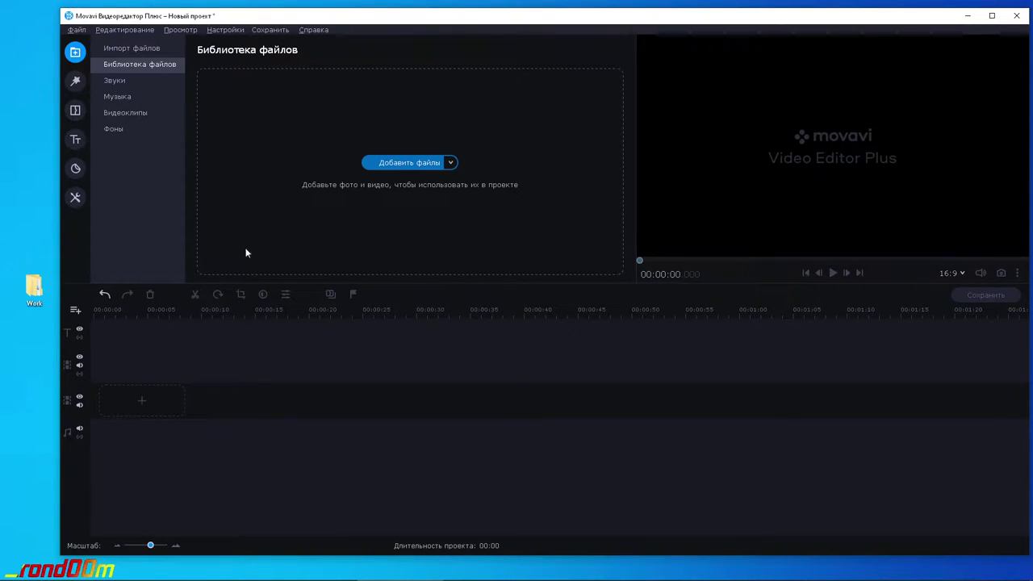
Import all three videos from the Vid subfolder of Work into the file library and close the folder window.
{"action": "double_click", "coordinate": [34, 288]}
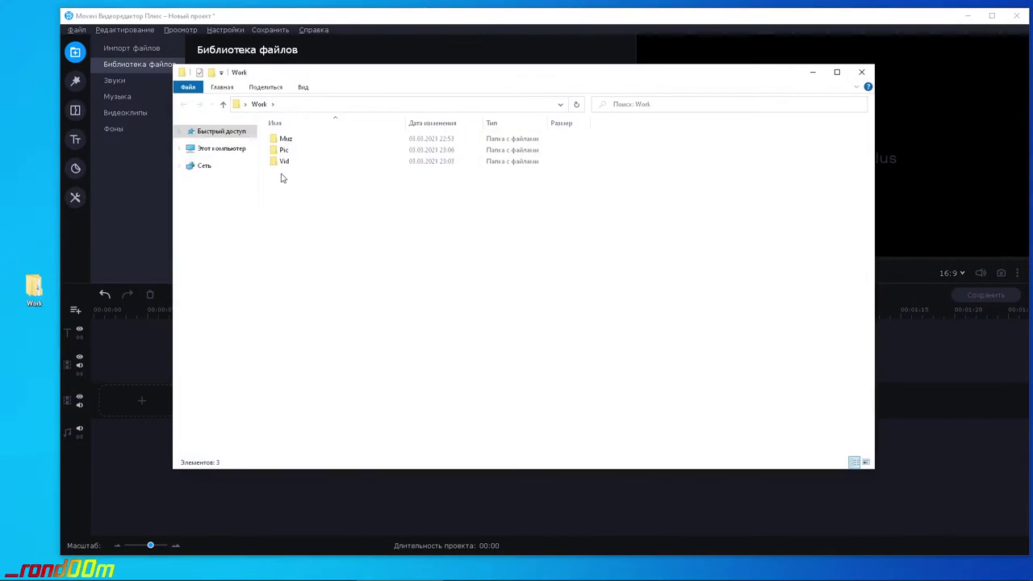
{"action": "left_click_drag", "start_coordinate": [283, 212], "coordinate": [445, 121]}
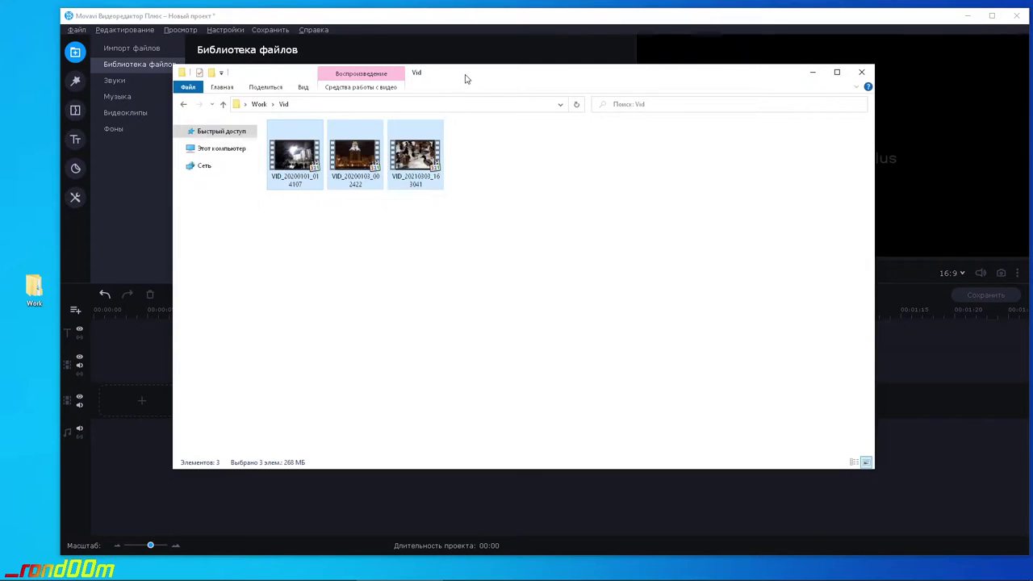
{"action": "left_click_drag", "start_coordinate": [465, 77], "coordinate": [513, 166]}
{"action": "left_click_drag", "start_coordinate": [461, 242], "coordinate": [396, 127]}
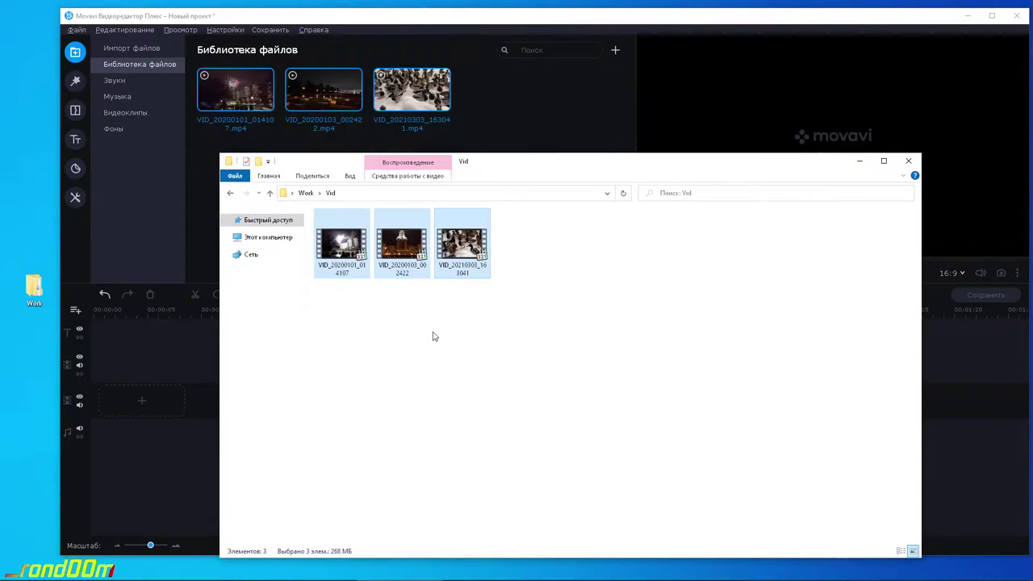
{"action": "left_click", "coordinate": [392, 324]}
{"action": "left_click_drag", "start_coordinate": [547, 162], "coordinate": [489, 117]}
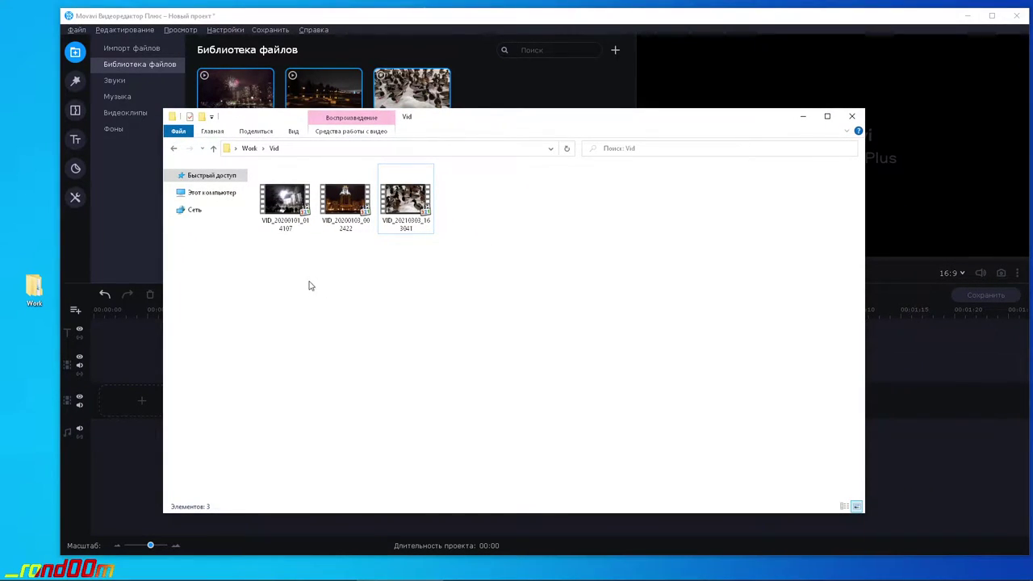
{"action": "left_click", "coordinate": [851, 119]}
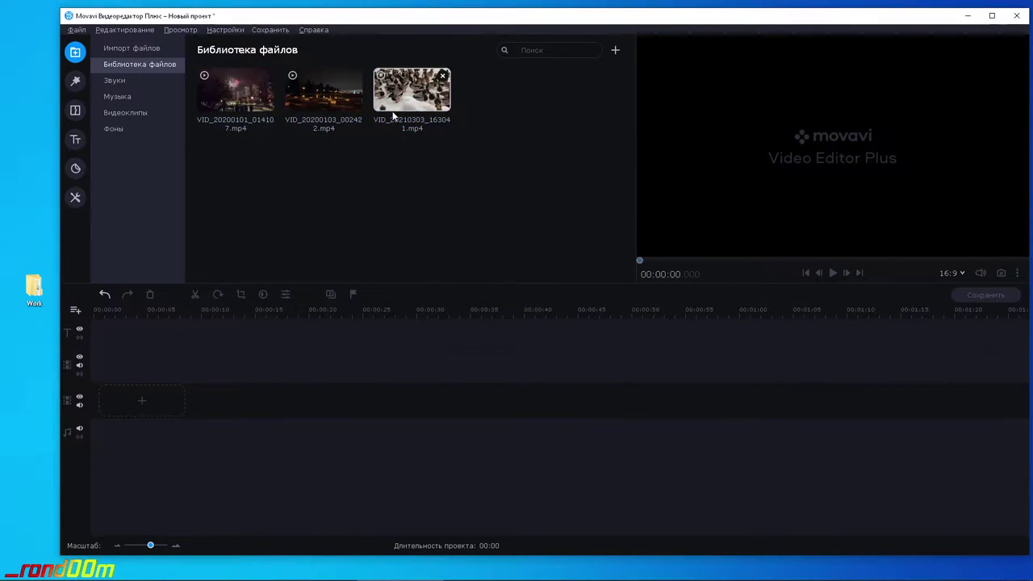
Place VID_20210303_163041.mp4 at the start of the main video track and play part of it back.
{"action": "left_click_drag", "start_coordinate": [424, 99], "coordinate": [96, 382]}
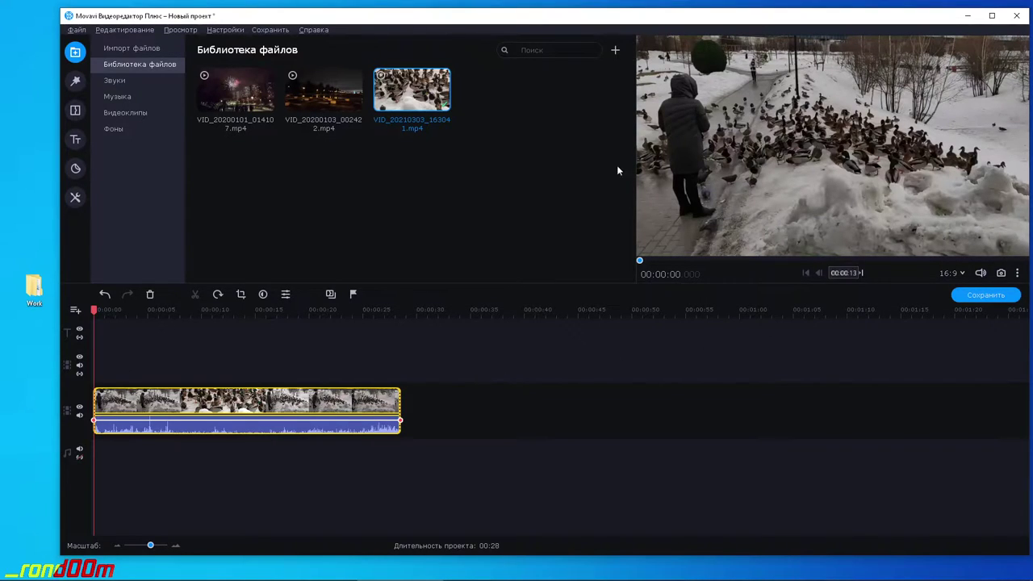
{"action": "left_click", "coordinate": [176, 407]}
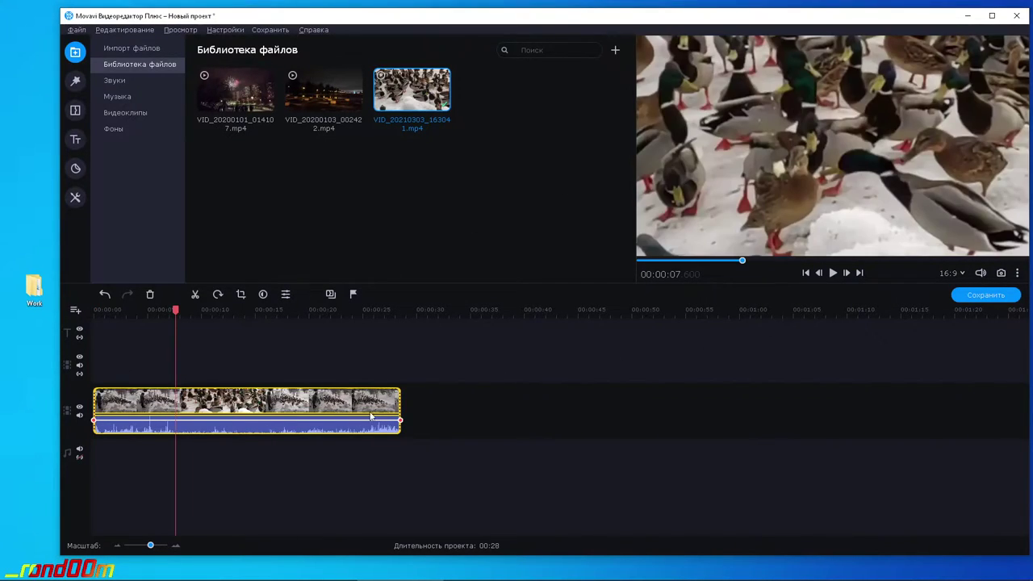
{"action": "left_click", "coordinate": [305, 474]}
{"action": "left_click", "coordinate": [271, 428]}
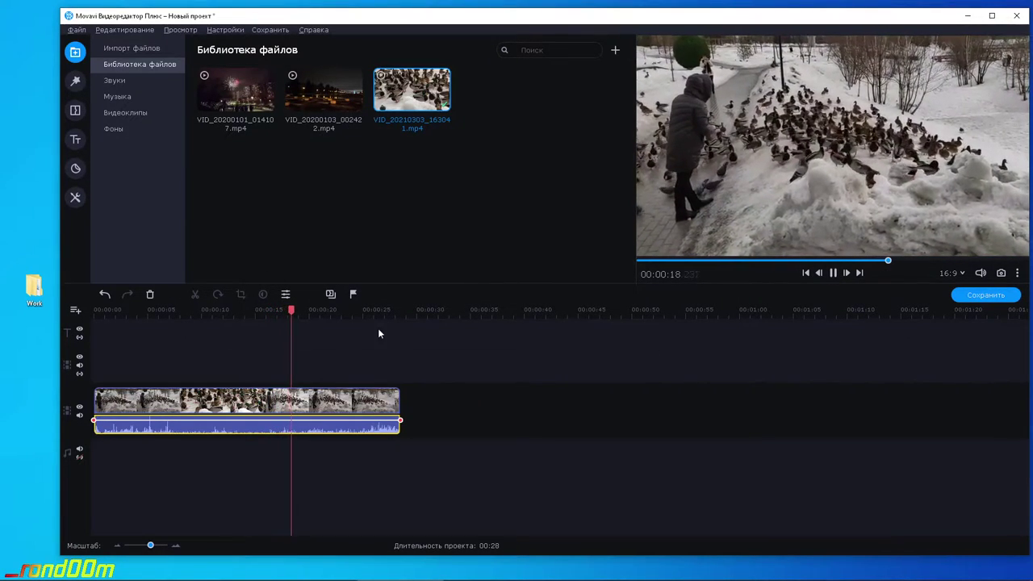
{"action": "left_click", "coordinate": [832, 273]}
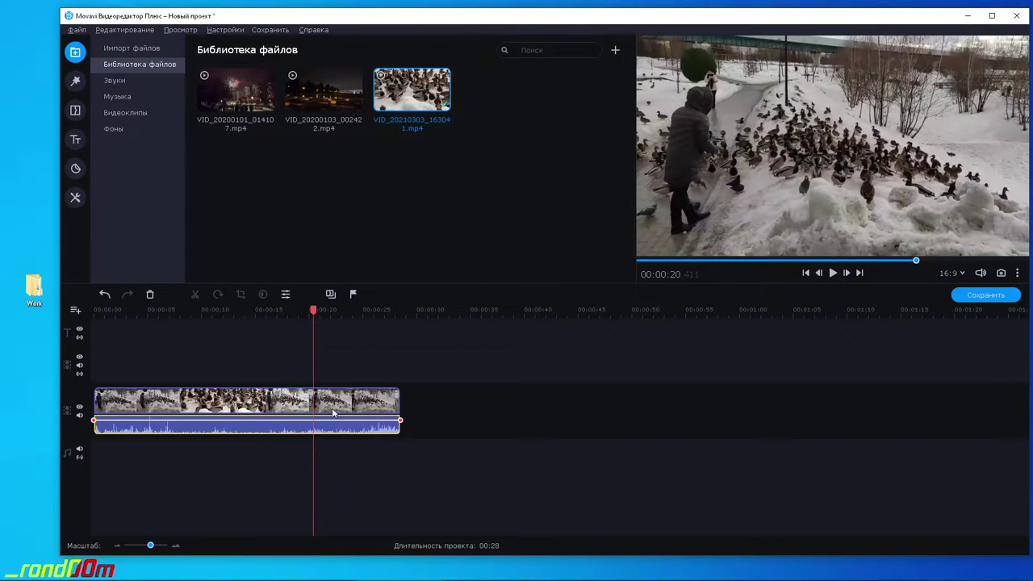
{"action": "left_click", "coordinate": [340, 464]}
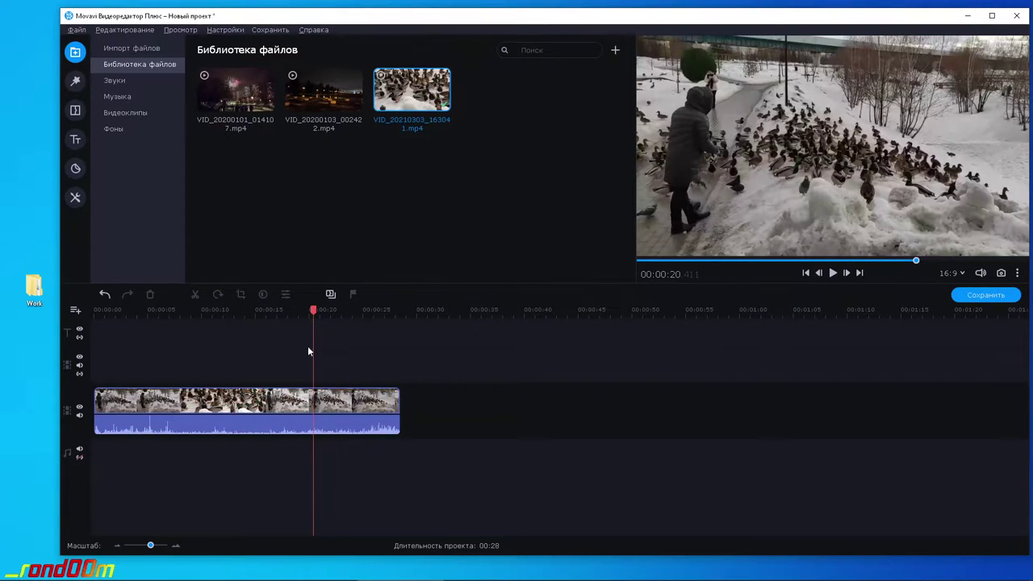
Split the duck clip on the main video track at 00:00:21.000.
{"action": "mouse_move", "coordinate": [314, 311]}
{"action": "left_mouse_down"}
{"action": "mouse_move", "coordinate": [253, 315]}
{"action": "mouse_move", "coordinate": [320, 318]}
{"action": "left_mouse_up"}
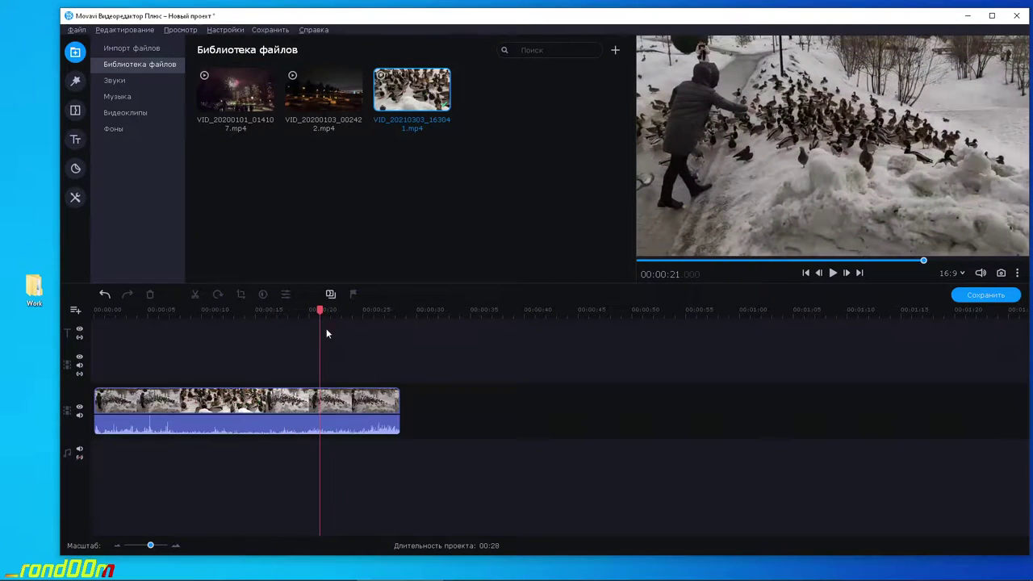
{"action": "right_click", "coordinate": [320, 399]}
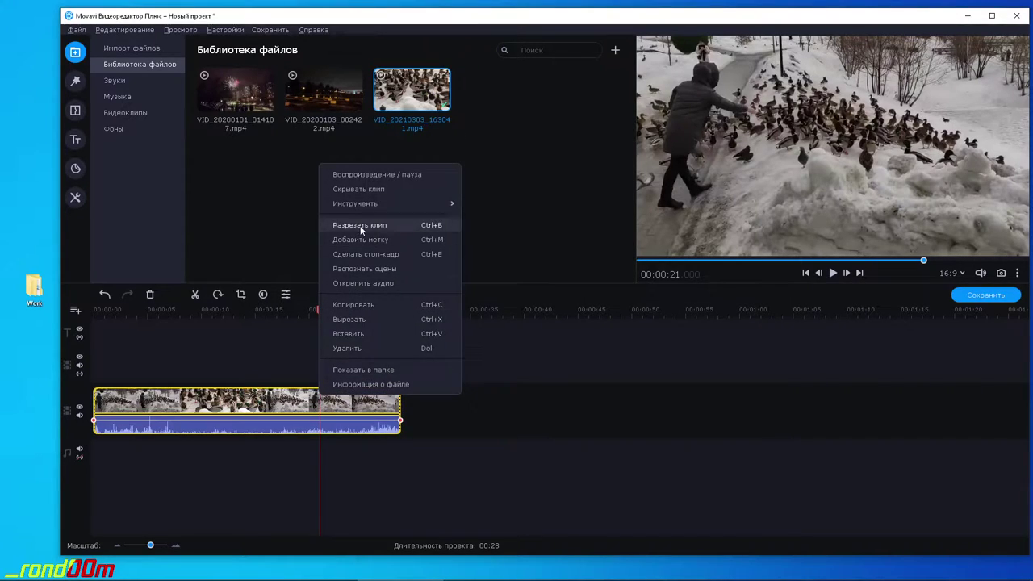
{"action": "left_click", "coordinate": [401, 225]}
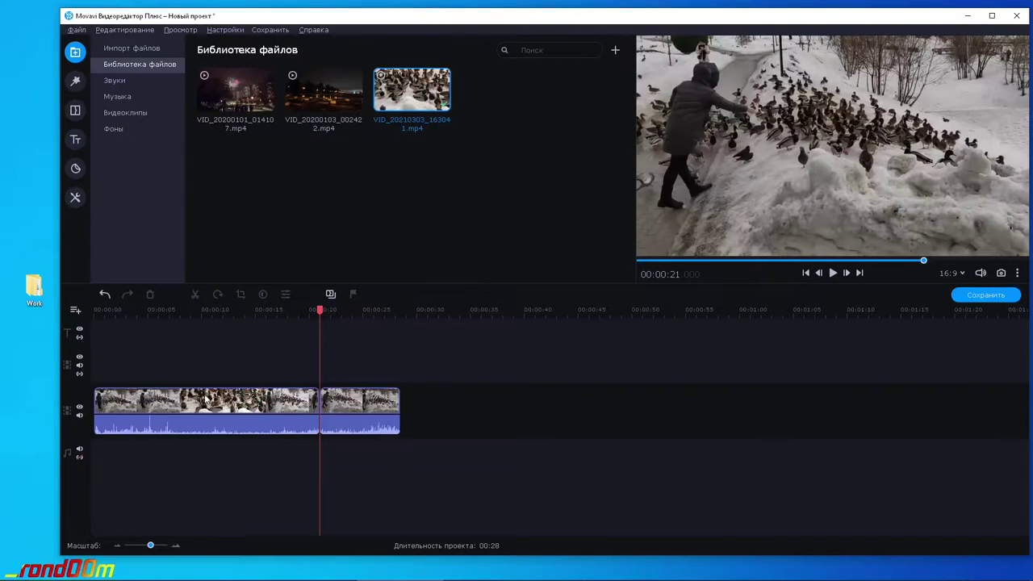
Select the two fragments of the split clip alternately to check that they are separate.
{"action": "left_click", "coordinate": [302, 408]}
{"action": "left_click", "coordinate": [341, 405]}
{"action": "left_click", "coordinate": [329, 405]}
{"action": "left_click", "coordinate": [298, 406]}
{"action": "left_click", "coordinate": [341, 405]}
{"action": "left_click", "coordinate": [295, 405]}
{"action": "left_click", "coordinate": [329, 405]}
{"action": "left_click", "coordinate": [297, 405]}
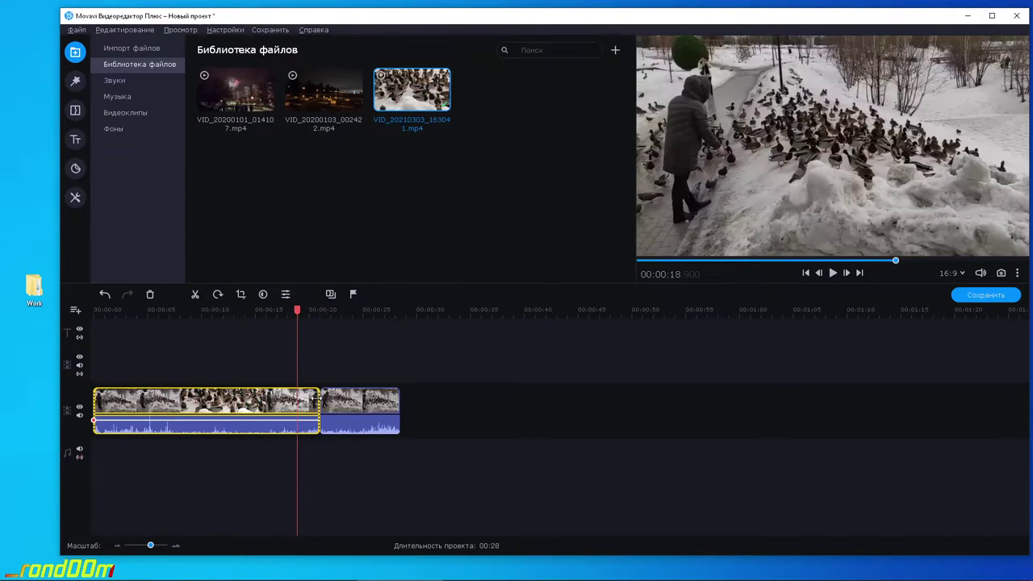
{"action": "left_click", "coordinate": [348, 401]}
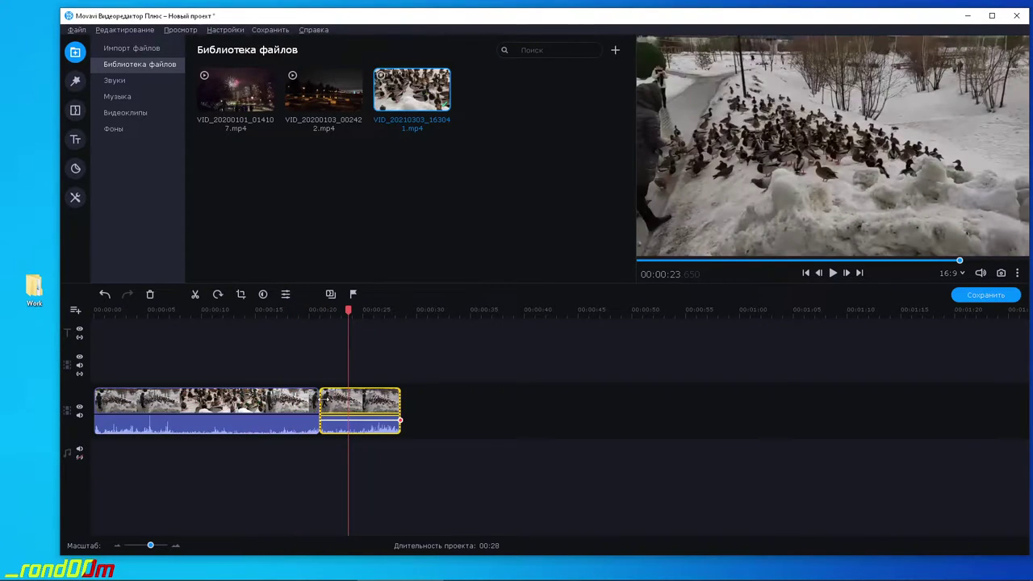
Trim the first fragment to about 15.9 seconds and shorten the second so the sequence lasts about 18 seconds.
{"action": "left_click_drag", "start_coordinate": [324, 397], "coordinate": [264, 402]}
{"action": "left_click", "coordinate": [303, 413]}
{"action": "left_click", "coordinate": [233, 466]}
{"action": "left_click", "coordinate": [202, 403]}
Play the sequence across the cut between the two fragments, starting at about 00:00:14.700.
{"action": "left_click", "coordinate": [253, 403]}
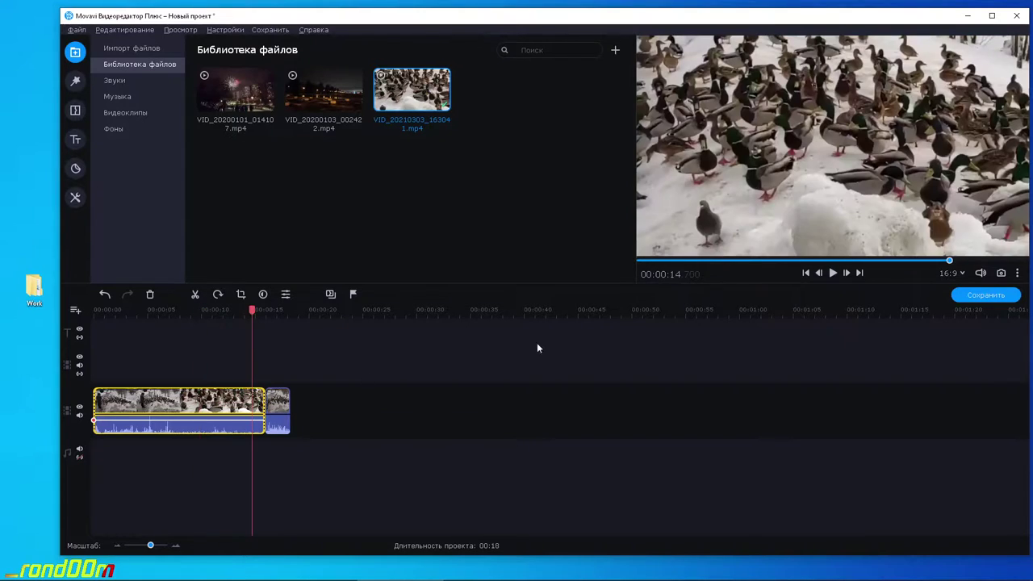
{"action": "left_click", "coordinate": [831, 275]}
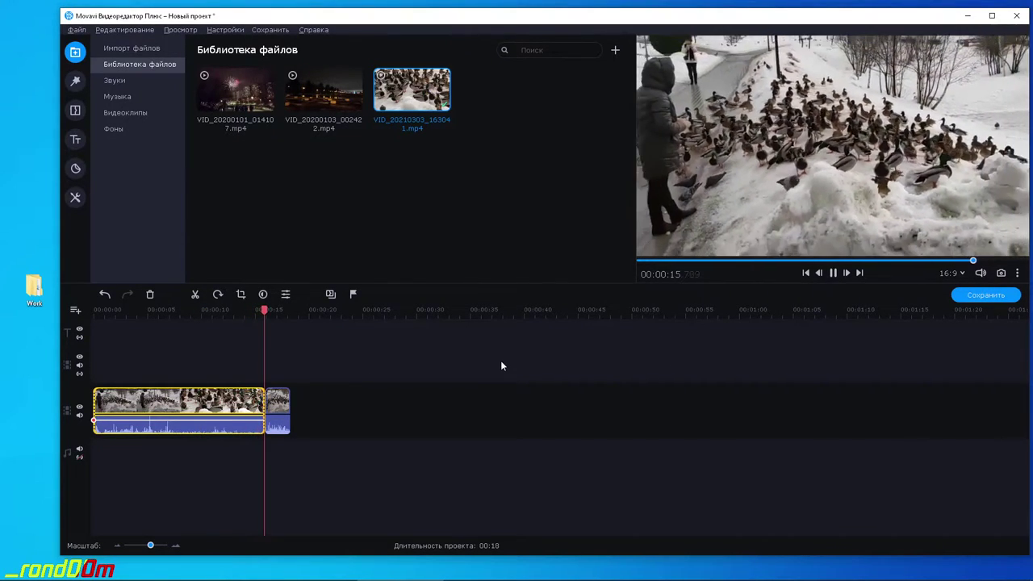
{"action": "left_click", "coordinate": [833, 273]}
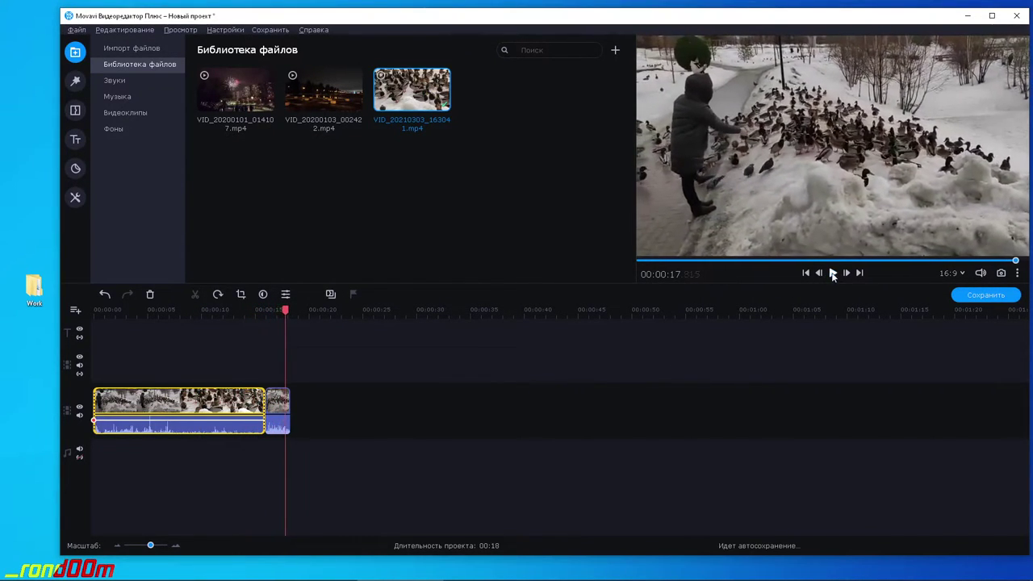
Delete only the audio of the short second fragment and play the sequence from about 00:00:14.750 to its end.
{"action": "left_click", "coordinate": [157, 413]}
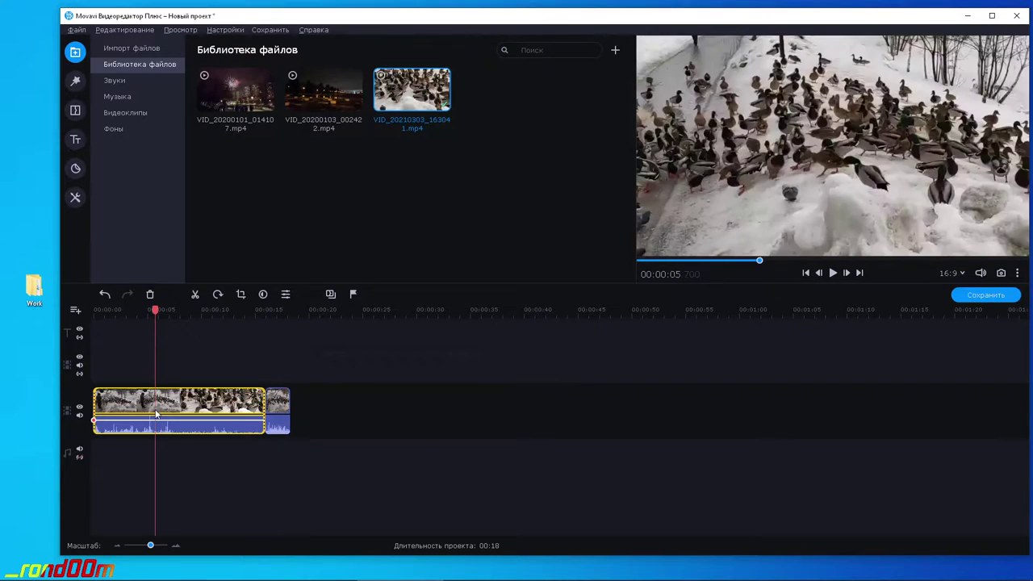
{"action": "left_click", "coordinate": [191, 459]}
{"action": "left_click", "coordinate": [277, 426]}
{"action": "left_click", "coordinate": [231, 426]}
{"action": "left_click", "coordinate": [277, 426]}
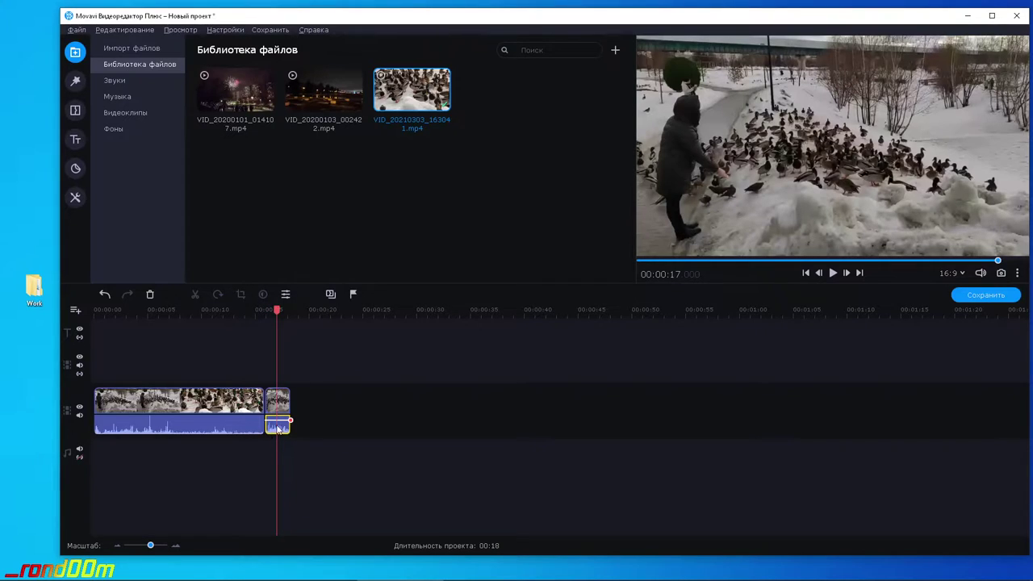
{"action": "left_click", "coordinate": [281, 436]}
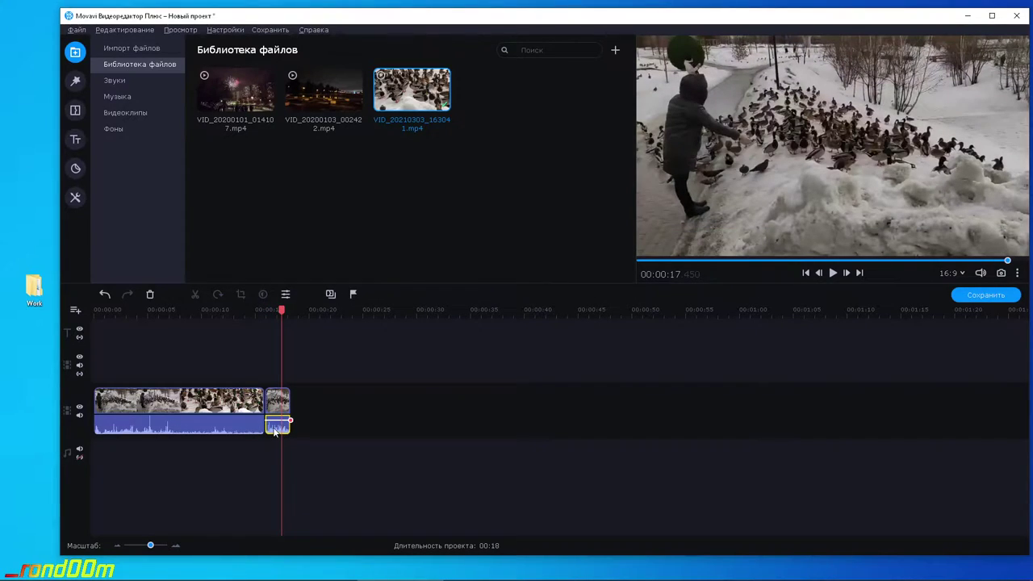
{"action": "right_click", "coordinate": [275, 432]}
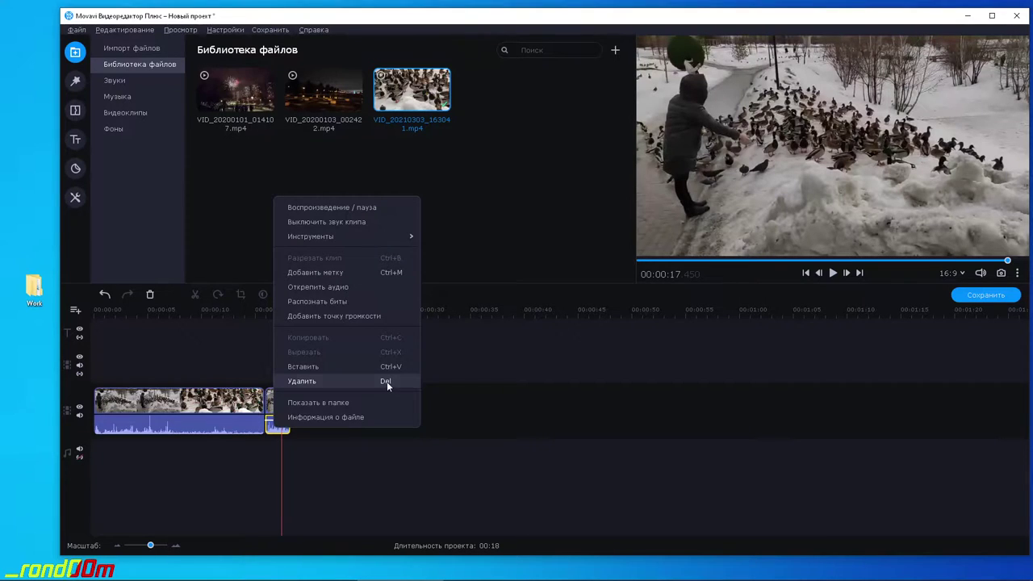
{"action": "left_click", "coordinate": [386, 381]}
{"action": "left_click", "coordinate": [253, 401]}
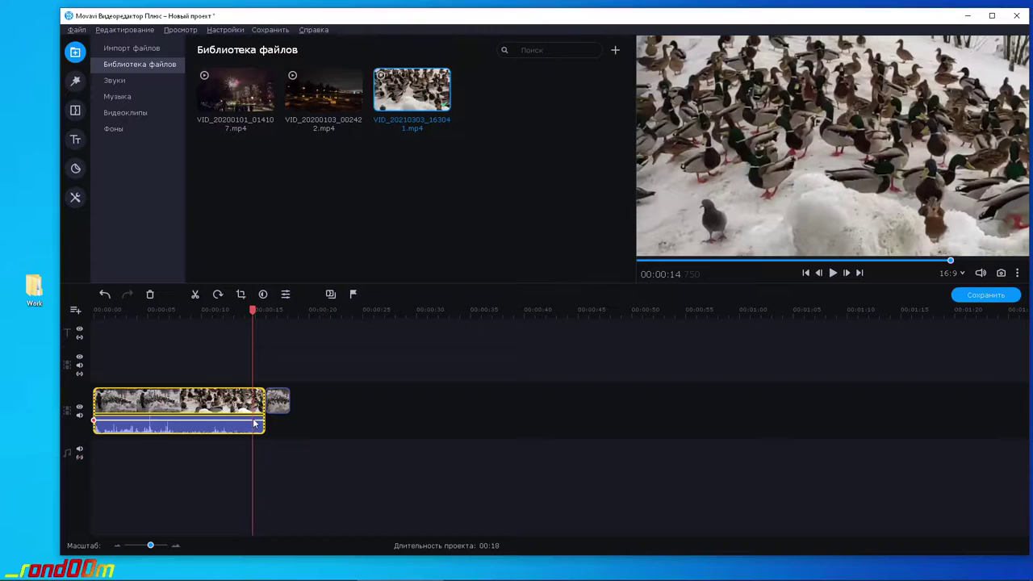
{"action": "left_click", "coordinate": [832, 274]}
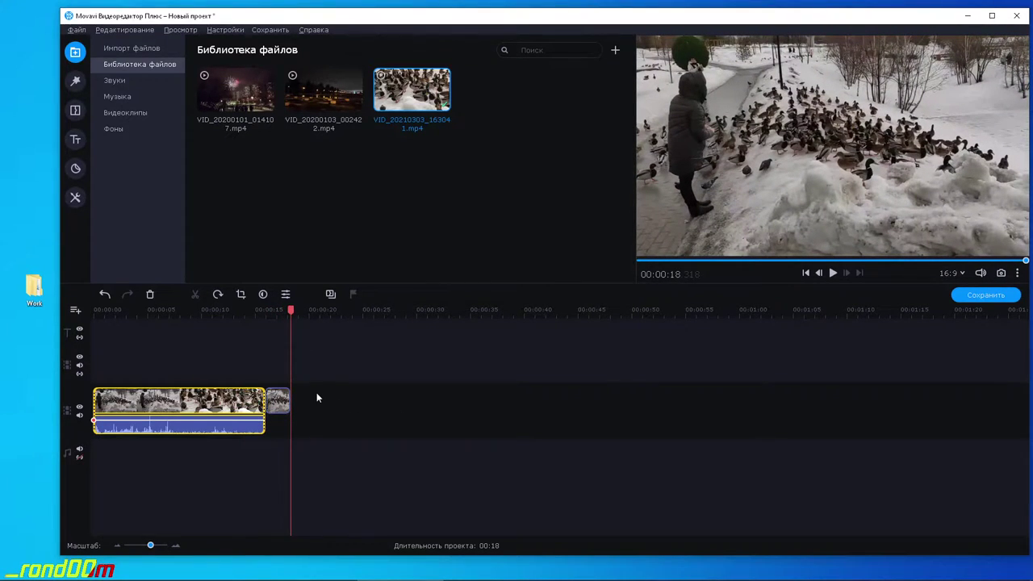
Split the long first fragment at 00:00:11.100.
{"action": "left_click", "coordinate": [213, 412]}
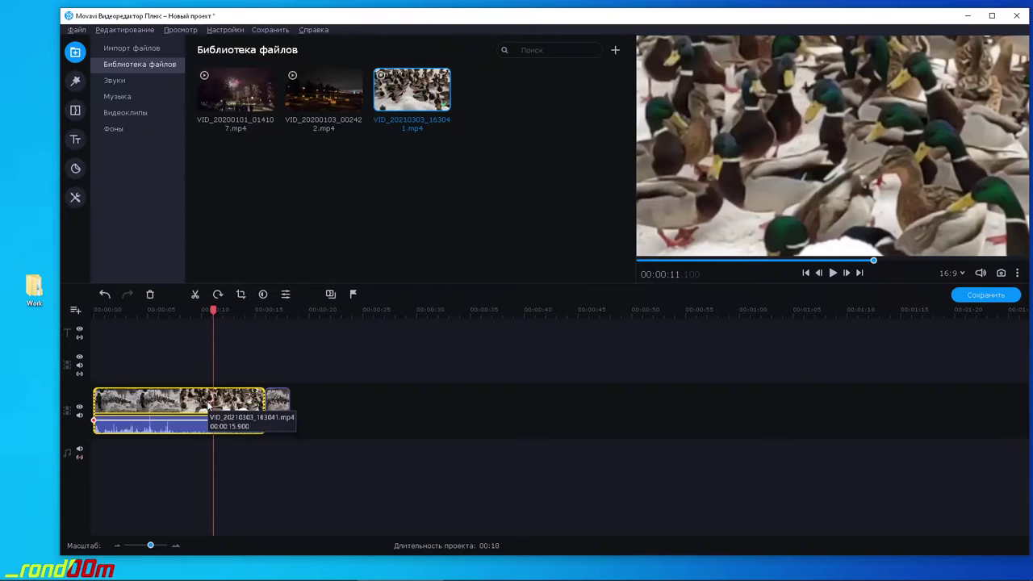
{"action": "right_click", "coordinate": [214, 396]}
{"action": "left_click", "coordinate": [258, 225]}
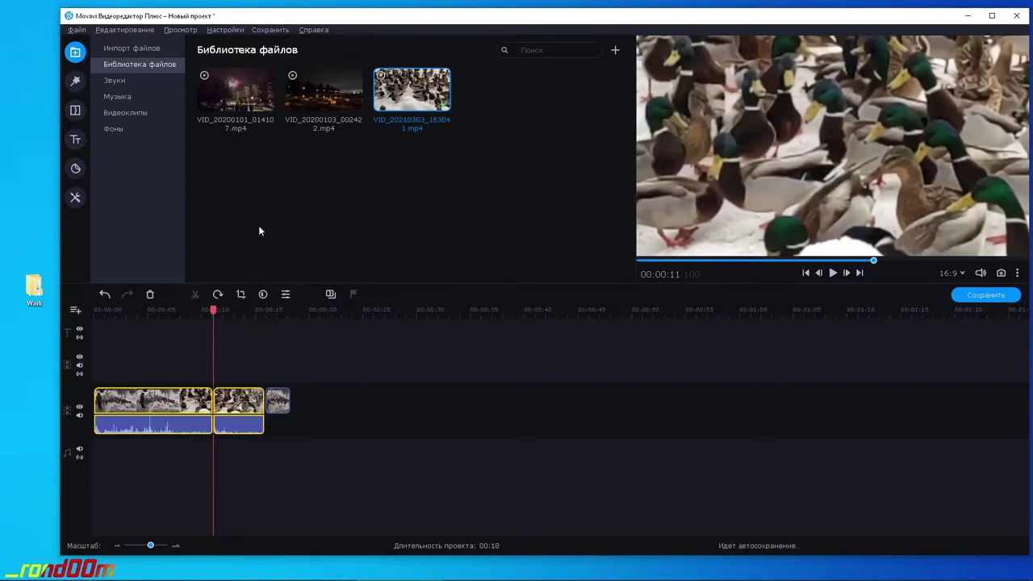
Lower the volume of the middle fragment's audio and play the sequence across its start from about 00:00:09.900.
{"action": "left_click", "coordinate": [260, 478]}
{"action": "left_click", "coordinate": [187, 412]}
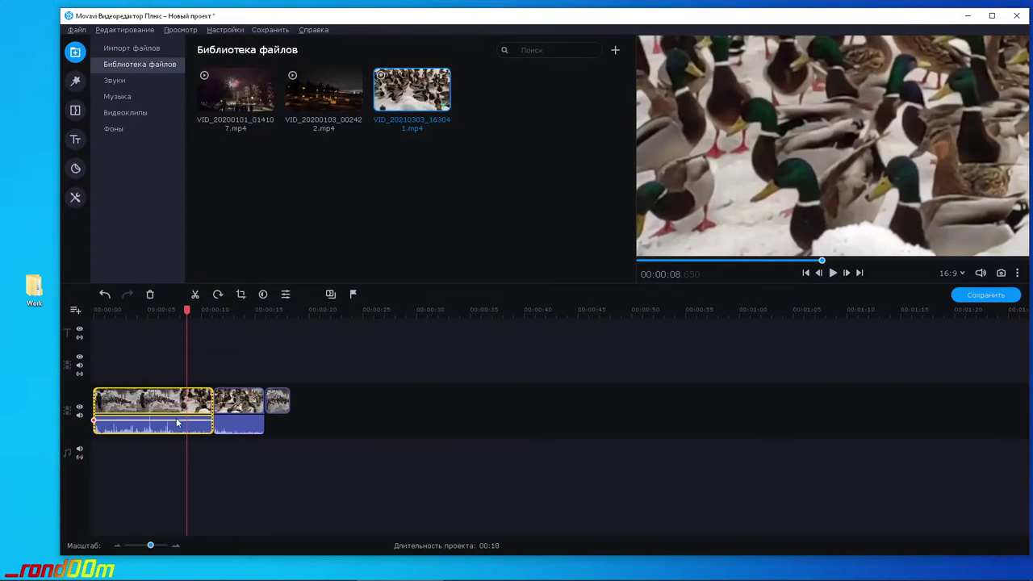
{"action": "left_click", "coordinate": [227, 427]}
{"action": "left_click_drag", "start_coordinate": [239, 421], "coordinate": [244, 428]}
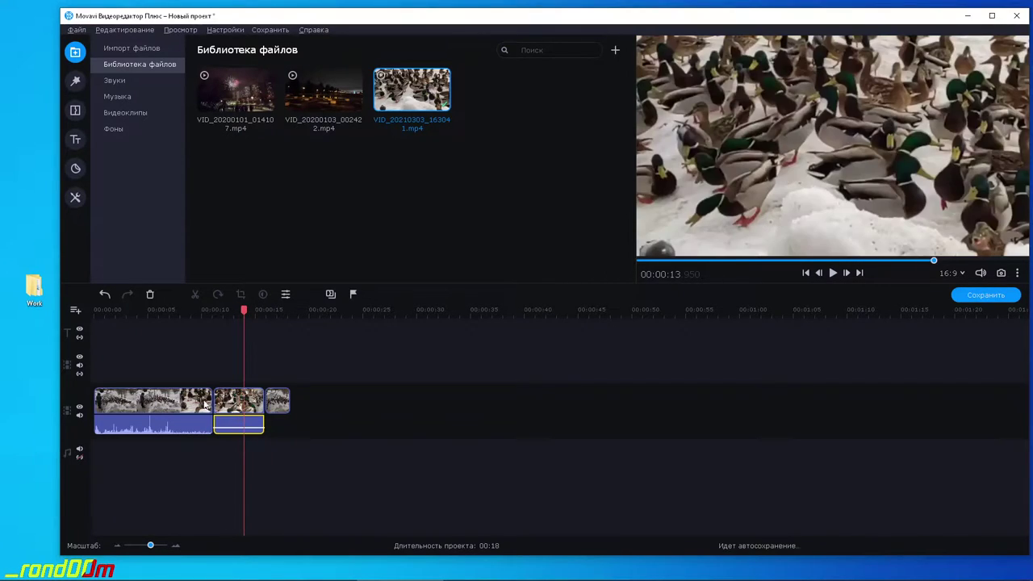
{"action": "left_click", "coordinate": [200, 403]}
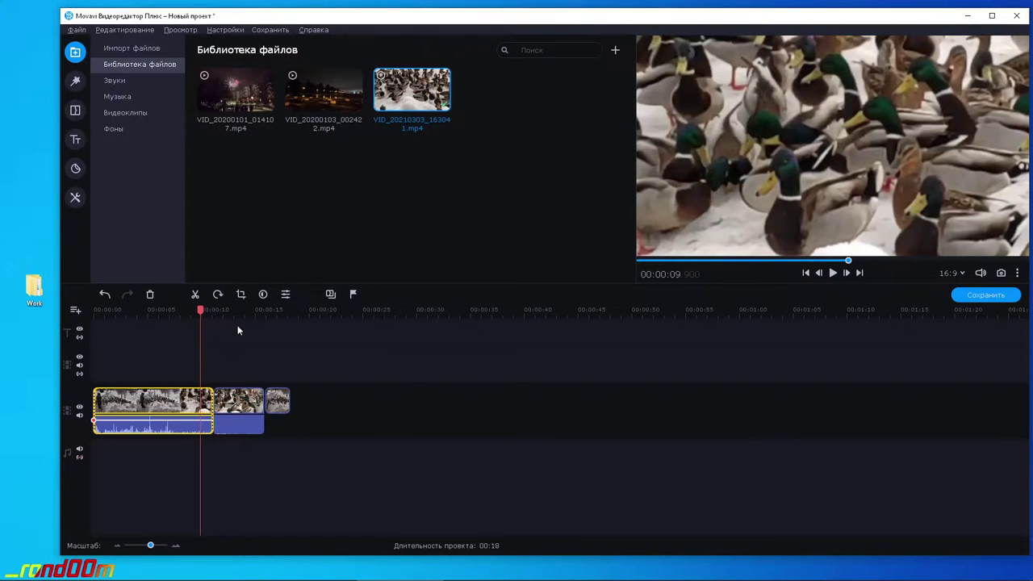
{"action": "left_click", "coordinate": [832, 273]}
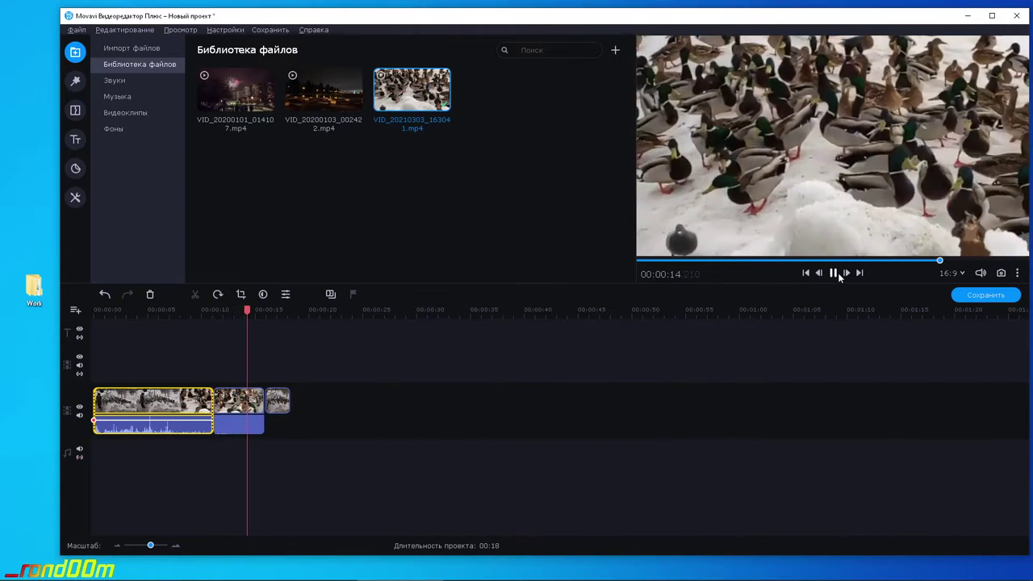
Set the speed of the middle fragment to 260% and play the sequence across it to the end.
{"action": "key", "text": "space"}
{"action": "left_click", "coordinate": [310, 425]}
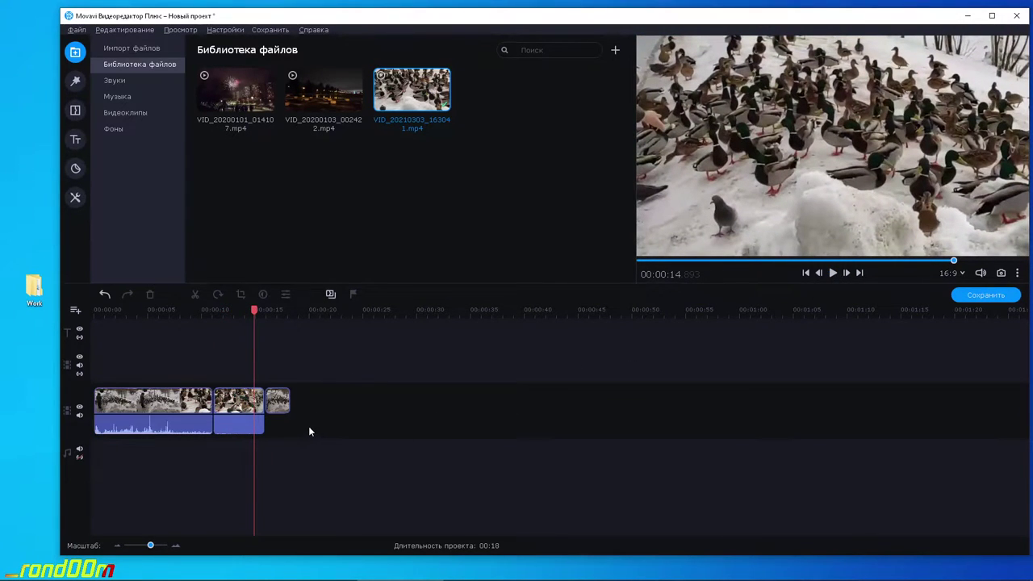
{"action": "left_click", "coordinate": [236, 406]}
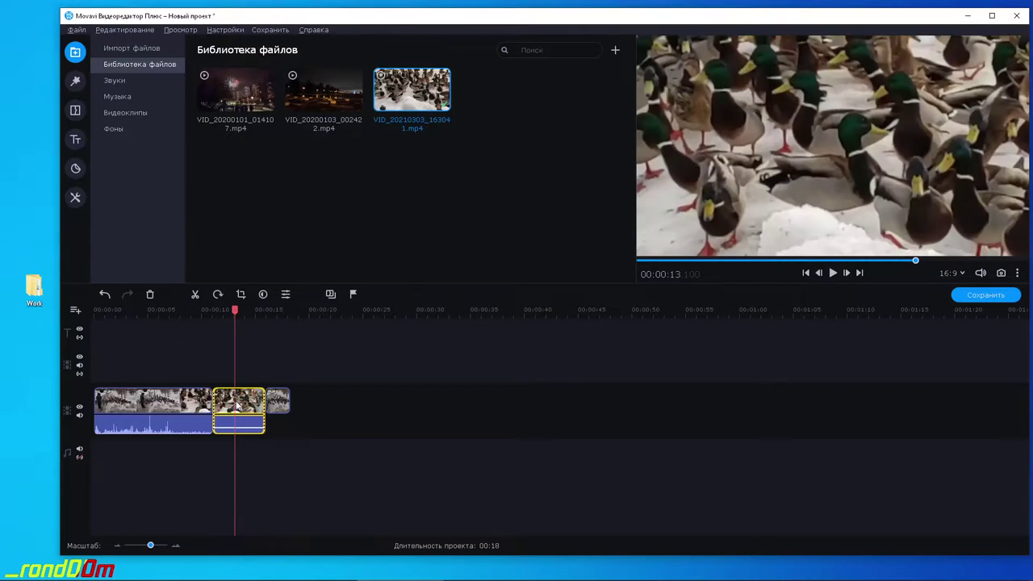
{"action": "double_click", "coordinate": [243, 406]}
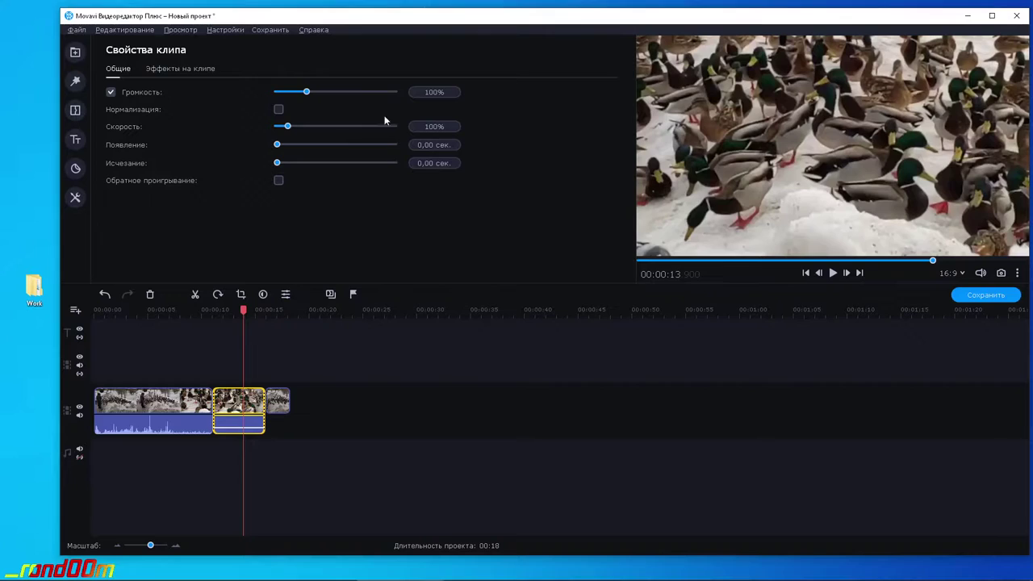
{"action": "left_click_drag", "start_coordinate": [287, 127], "coordinate": [309, 129]}
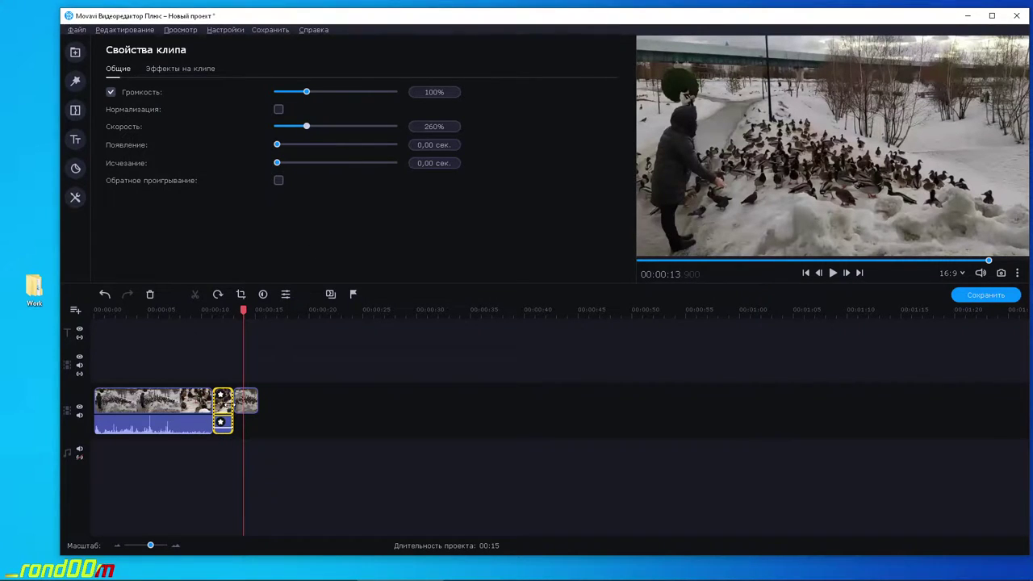
{"action": "left_click_drag", "start_coordinate": [244, 312], "coordinate": [198, 318]}
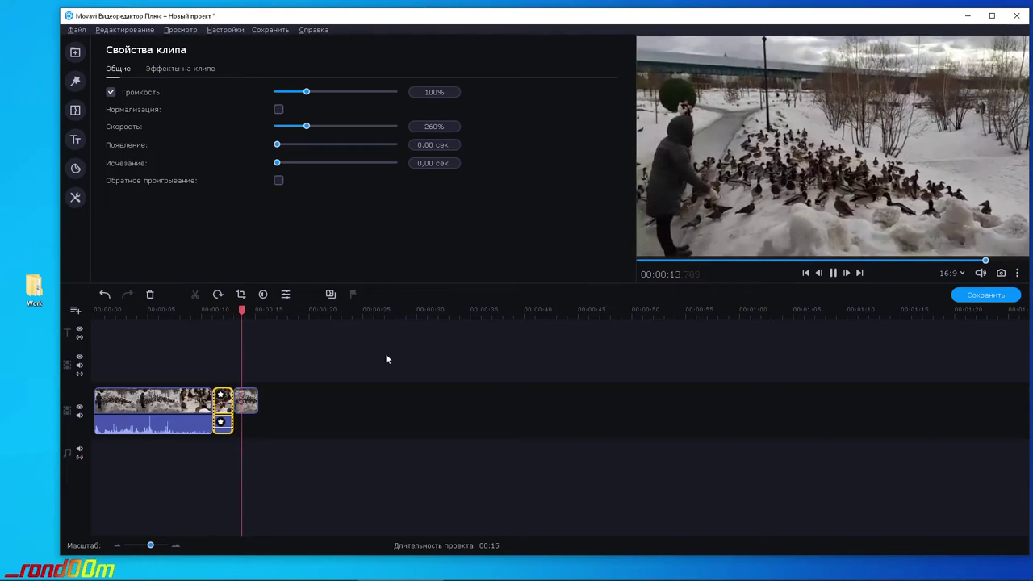
{"action": "left_click", "coordinate": [279, 407]}
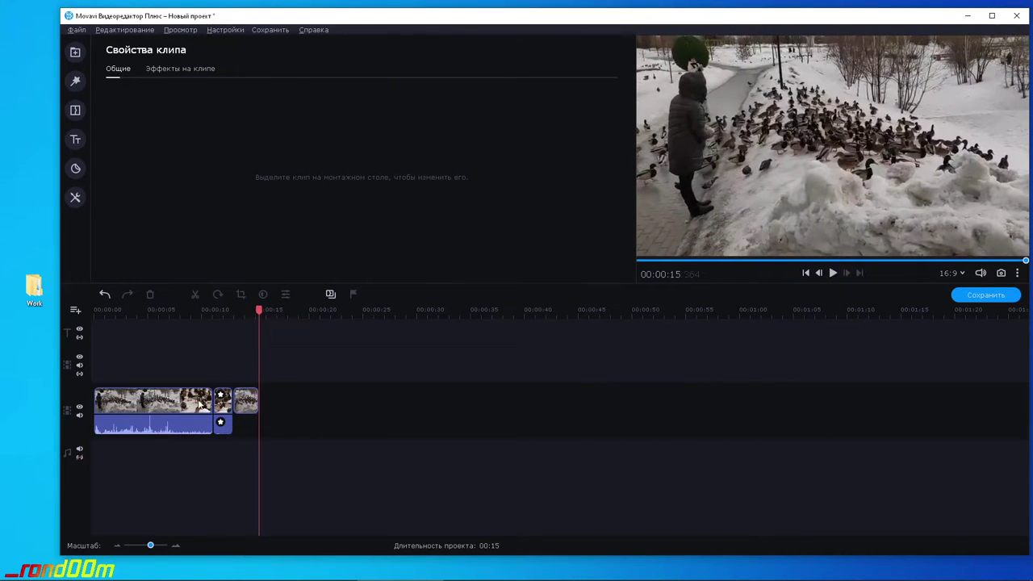
Reset the middle fragment's speed to 100%.
{"action": "left_click", "coordinate": [167, 401]}
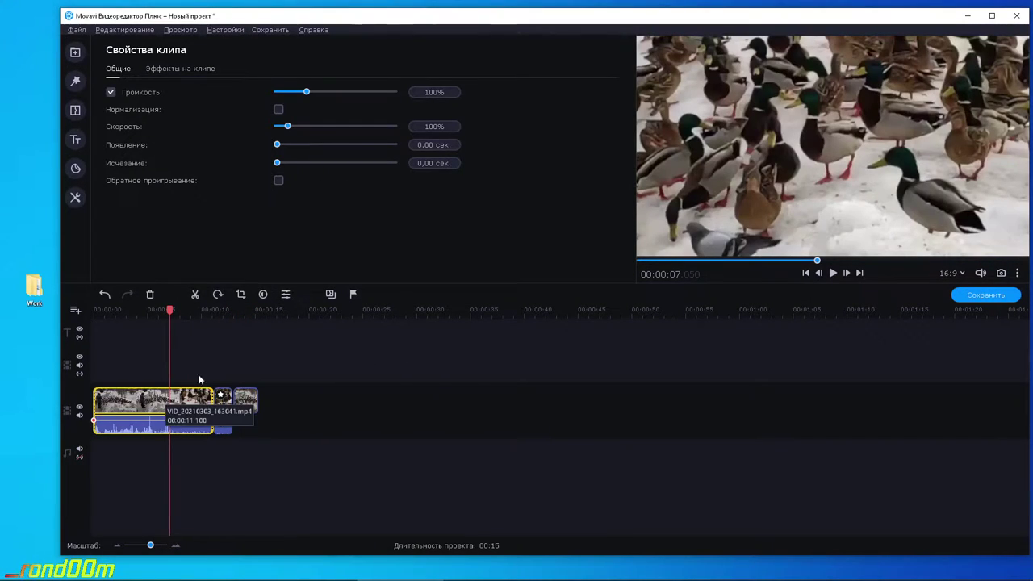
{"action": "left_click", "coordinate": [224, 406]}
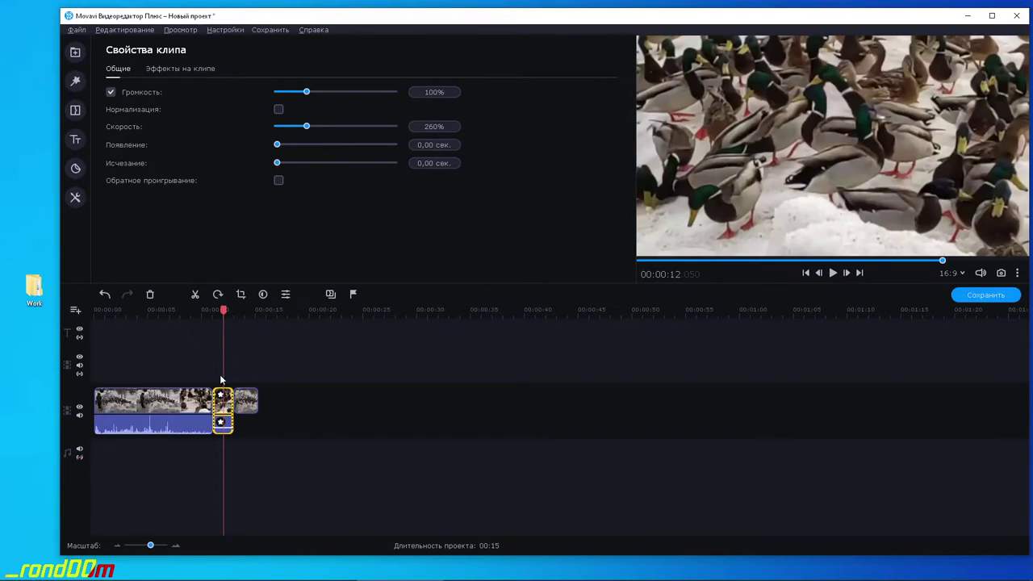
{"action": "left_click", "coordinate": [434, 127]}
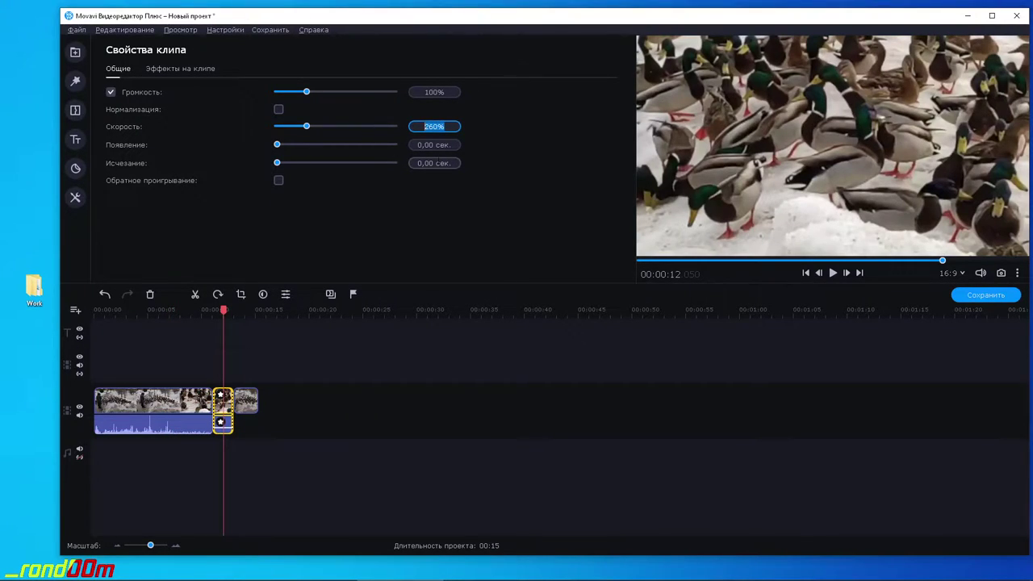
{"action": "type", "text": "100"}
{"action": "key", "text": "Return"}
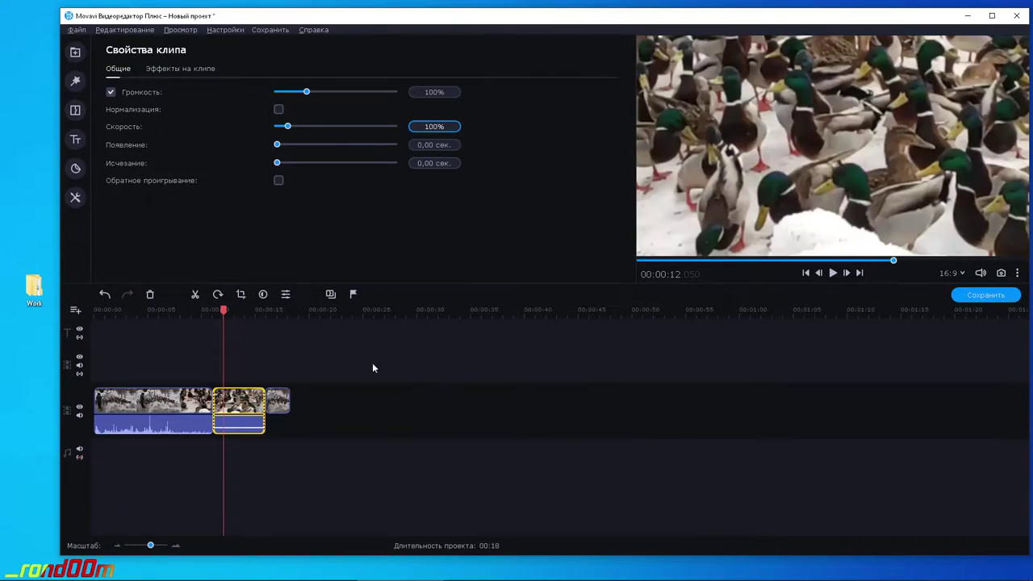
{"action": "left_click", "coordinate": [350, 374]}
{"action": "left_click", "coordinate": [225, 412]}
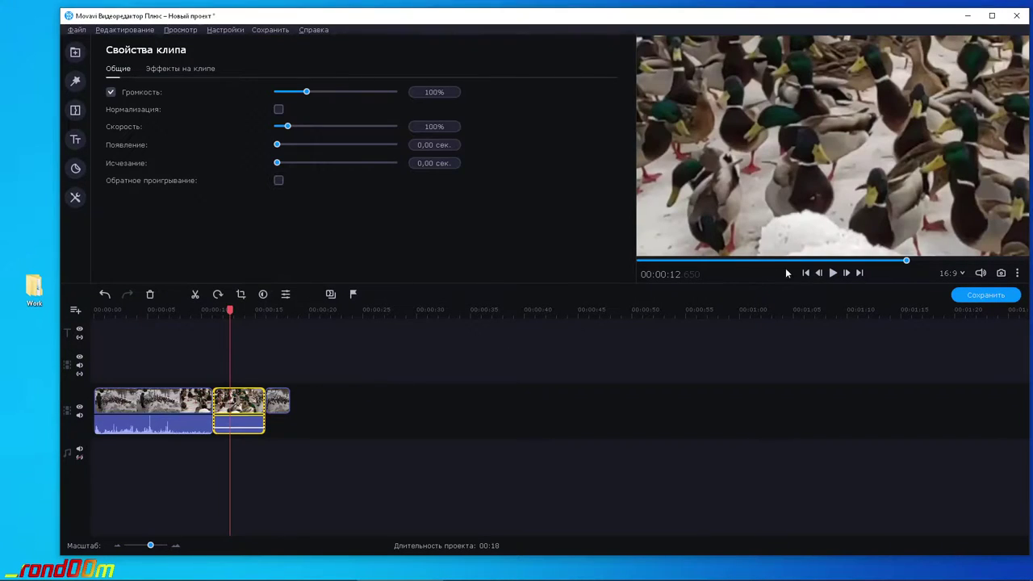
Place the built-in music track «8-битные приключения» on the audio track at the start of the timeline.
{"action": "left_click", "coordinate": [75, 51]}
{"action": "left_click", "coordinate": [443, 226]}
{"action": "left_click", "coordinate": [327, 430]}
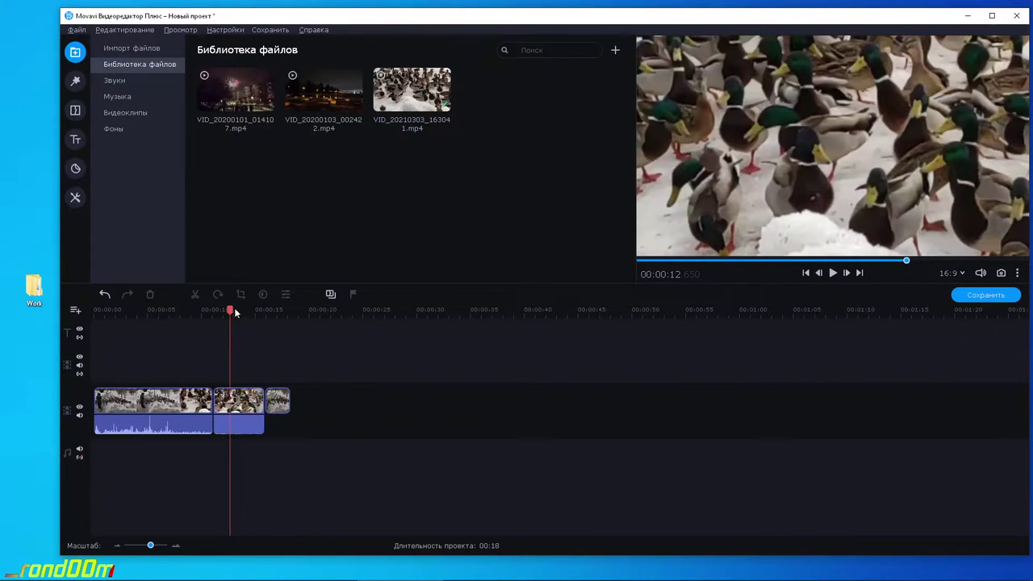
{"action": "left_click", "coordinate": [132, 98]}
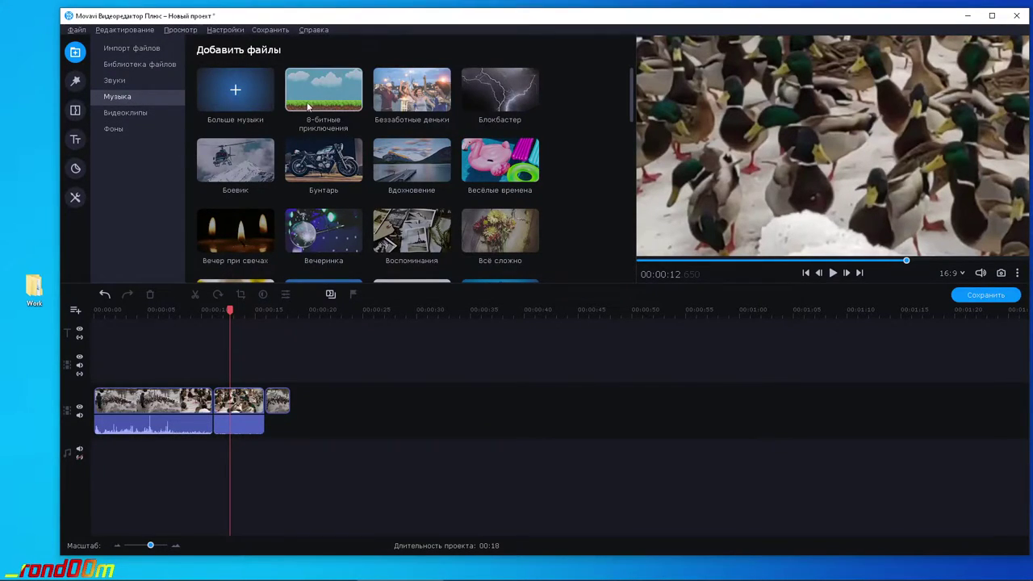
{"action": "left_click_drag", "start_coordinate": [324, 99], "coordinate": [116, 475]}
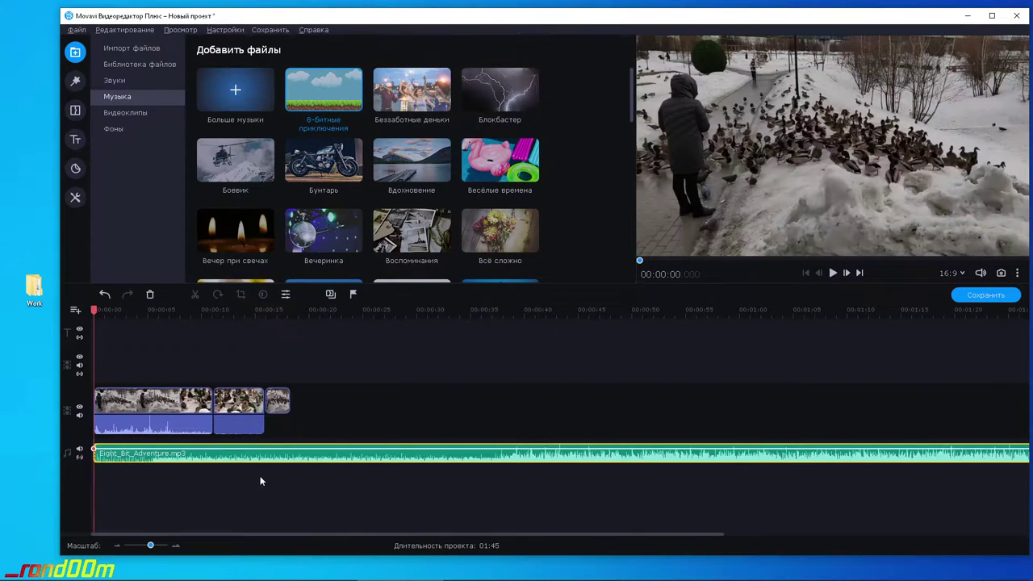
Trim the end of Eight_Bit_Adventure.mp3 so that it ends with the video at about 00:00:18.
{"action": "left_click_drag", "start_coordinate": [468, 536], "coordinate": [706, 540]}
{"action": "left_click", "coordinate": [670, 513]}
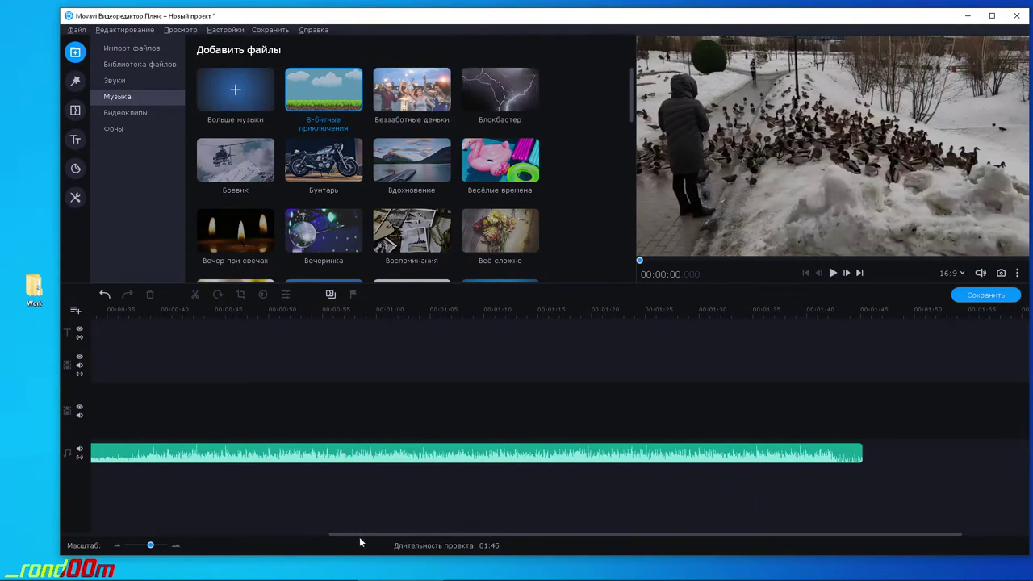
{"action": "left_click_drag", "start_coordinate": [378, 535], "coordinate": [499, 527]}
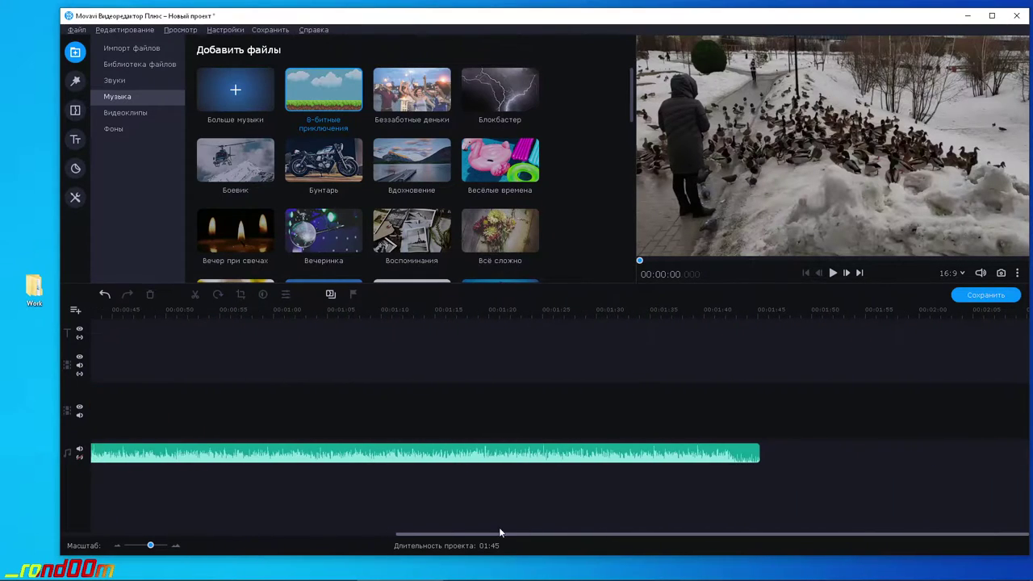
{"action": "left_click", "coordinate": [753, 454]}
{"action": "left_click_drag", "start_coordinate": [759, 456], "coordinate": [164, 454]}
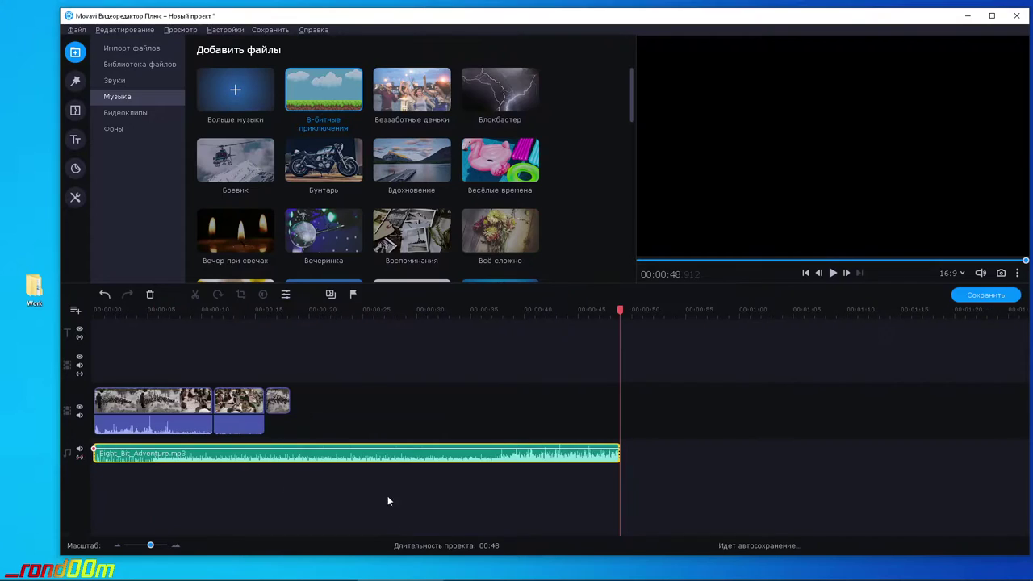
{"action": "left_click_drag", "start_coordinate": [619, 456], "coordinate": [292, 454]}
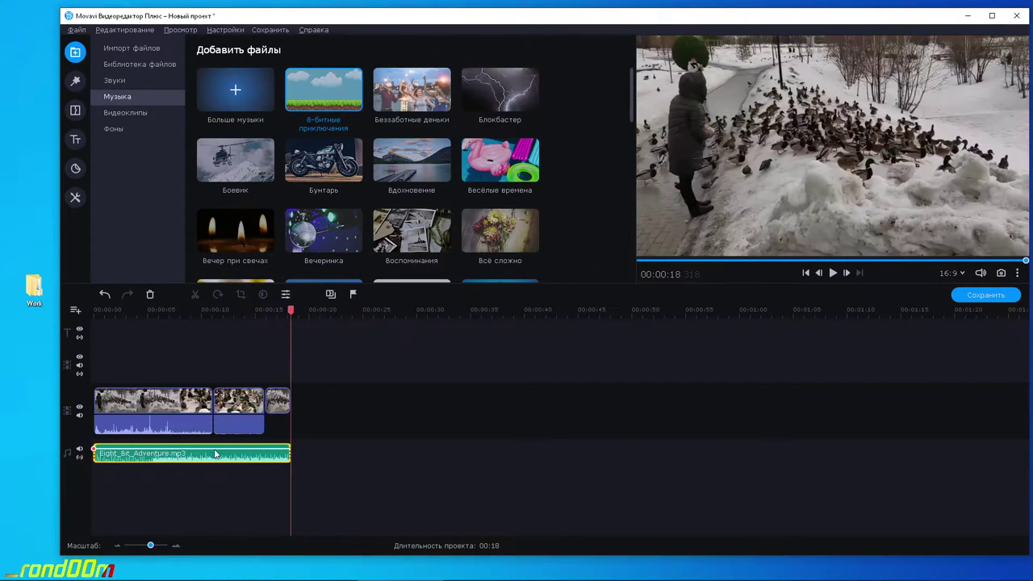
Lower the volume of Eight_Bit_Adventure.mp3 and play the sequence from the later part of the first fragment.
{"action": "left_click_drag", "start_coordinate": [213, 448], "coordinate": [215, 448]}
{"action": "left_click", "coordinate": [186, 310]}
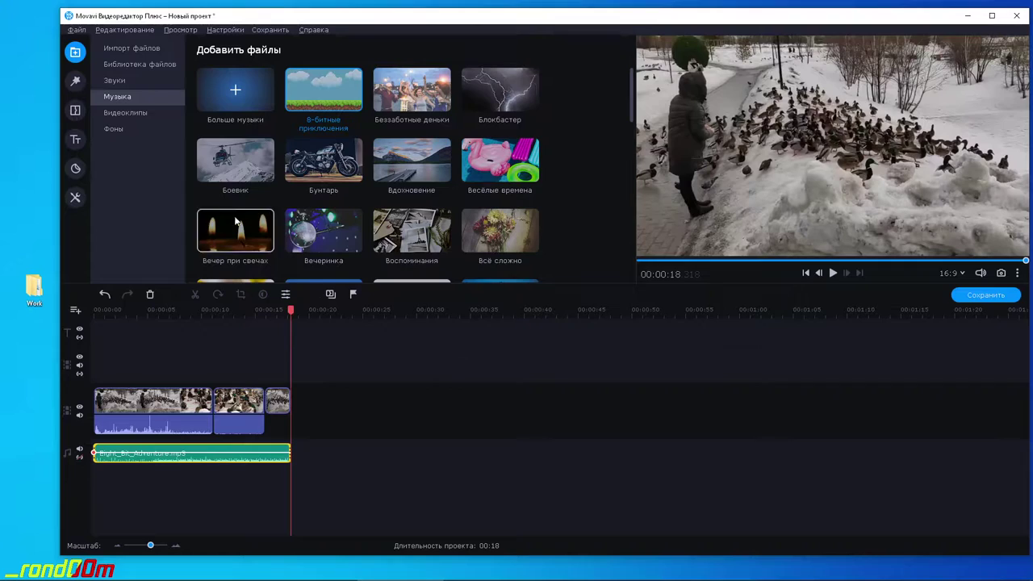
Import the song «Атаманка - За Руку Держи.mp3» from the Work\Muz folder into the file library.
{"action": "left_click", "coordinate": [132, 49]}
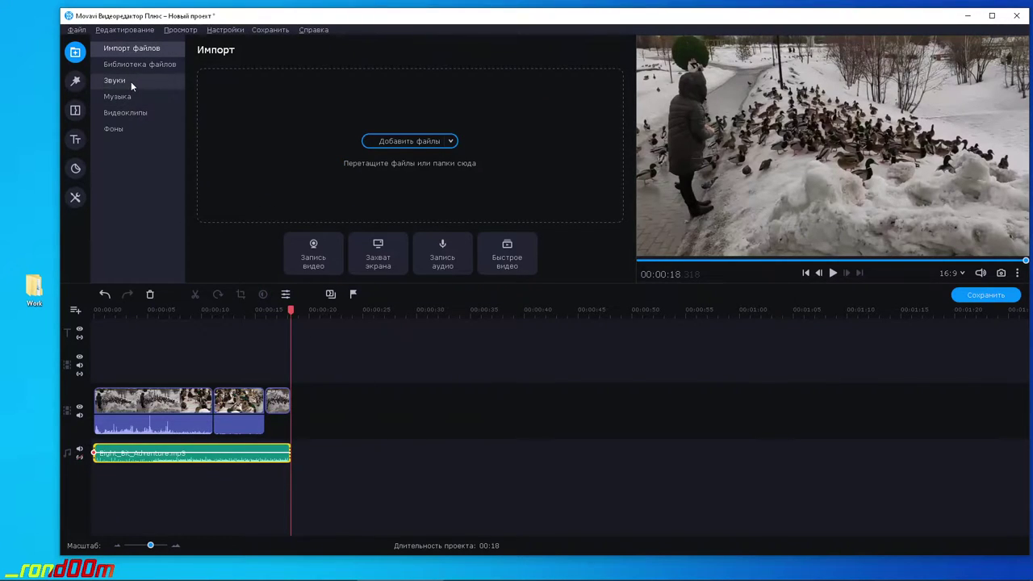
{"action": "left_click", "coordinate": [137, 65]}
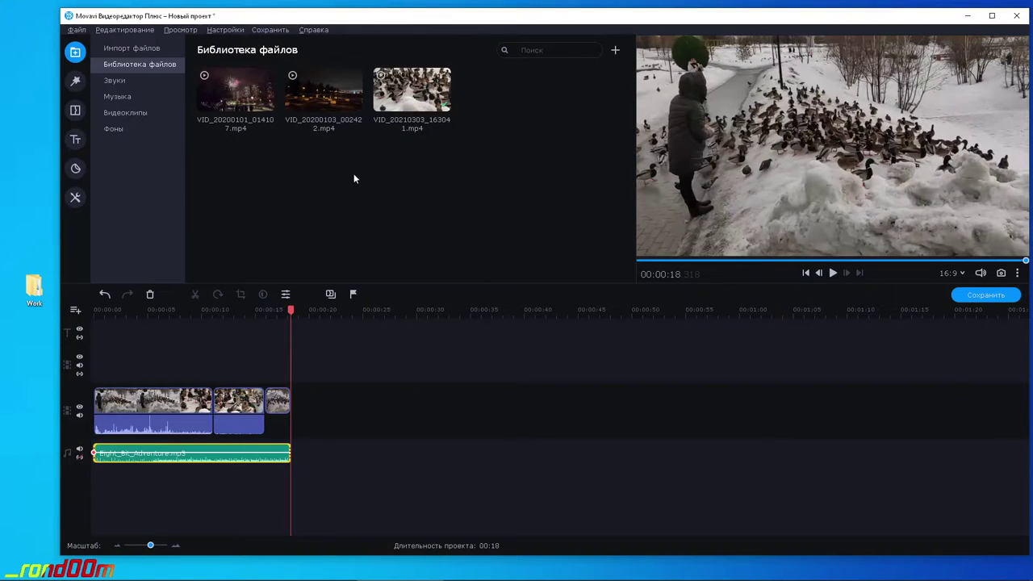
{"action": "double_click", "coordinate": [34, 288]}
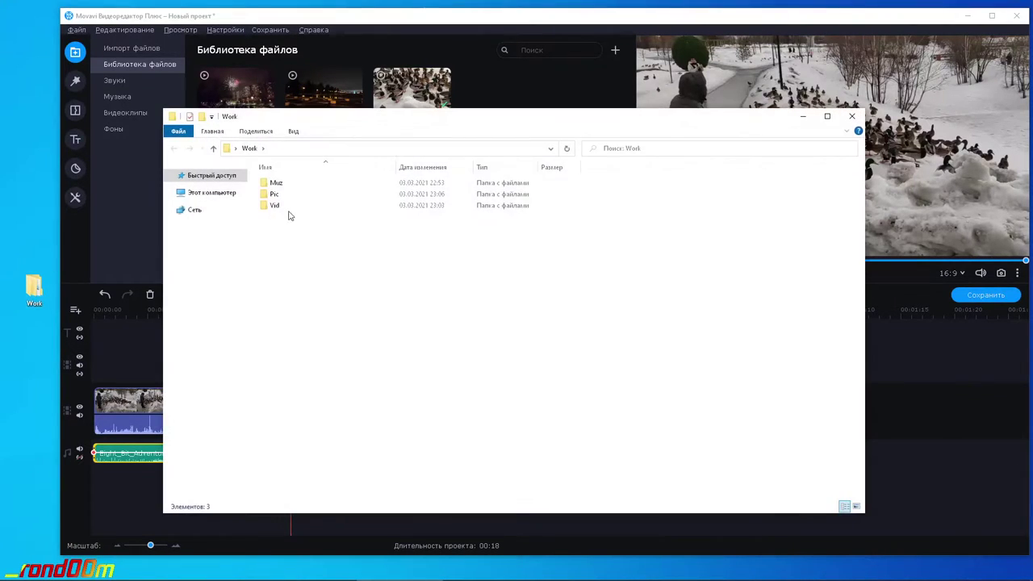
{"action": "left_click", "coordinate": [281, 184]}
{"action": "double_click", "coordinate": [281, 185]}
{"action": "left_click_drag", "start_coordinate": [289, 186], "coordinate": [542, 115]}
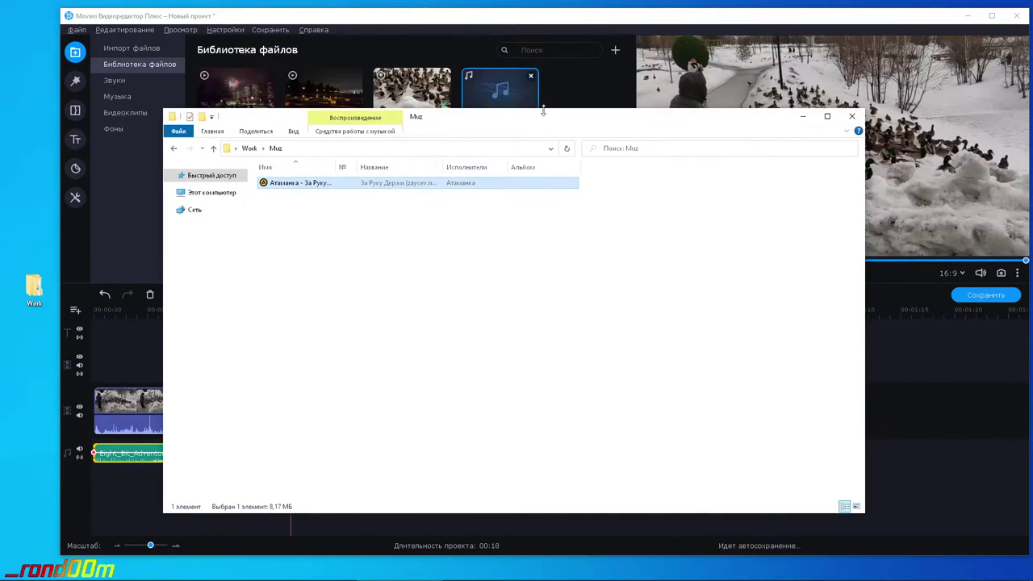
{"action": "left_click", "coordinate": [851, 116]}
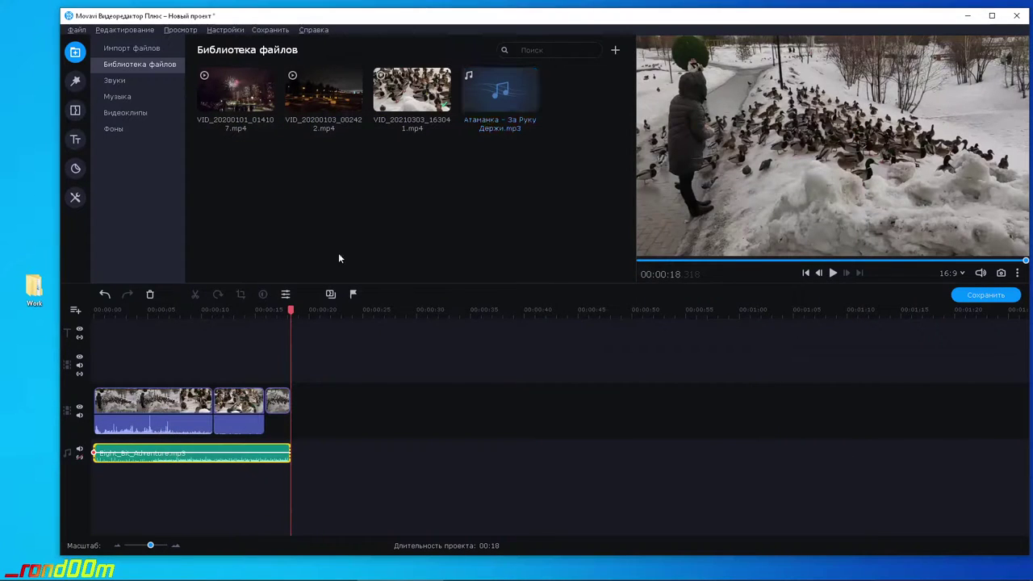
Delete Eight_Bit_Adventure.mp3 from the audio track.
{"action": "left_click", "coordinate": [222, 465]}
{"action": "right_click", "coordinate": [249, 461]}
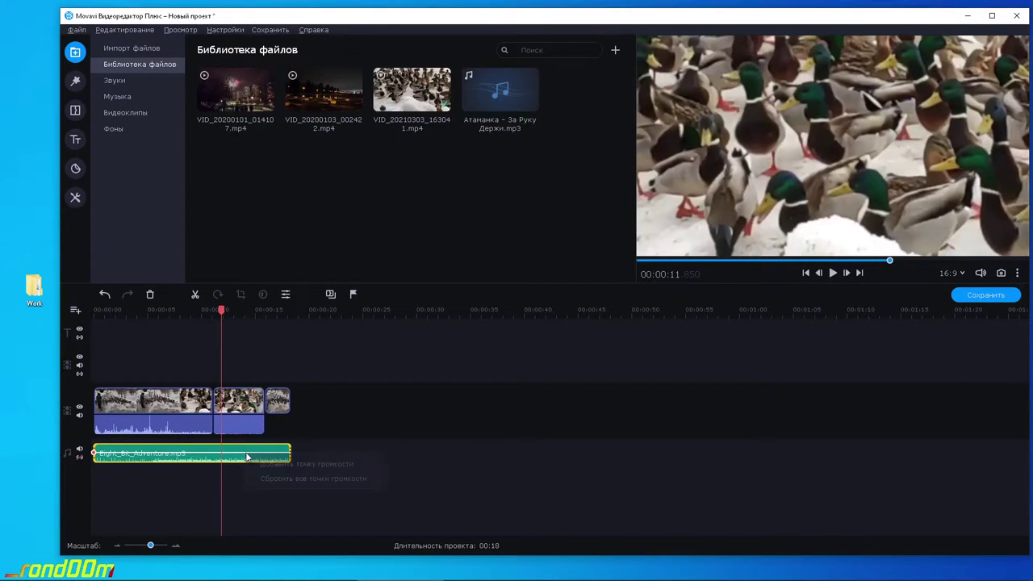
{"action": "right_click", "coordinate": [224, 457]}
{"action": "left_click", "coordinate": [261, 416]}
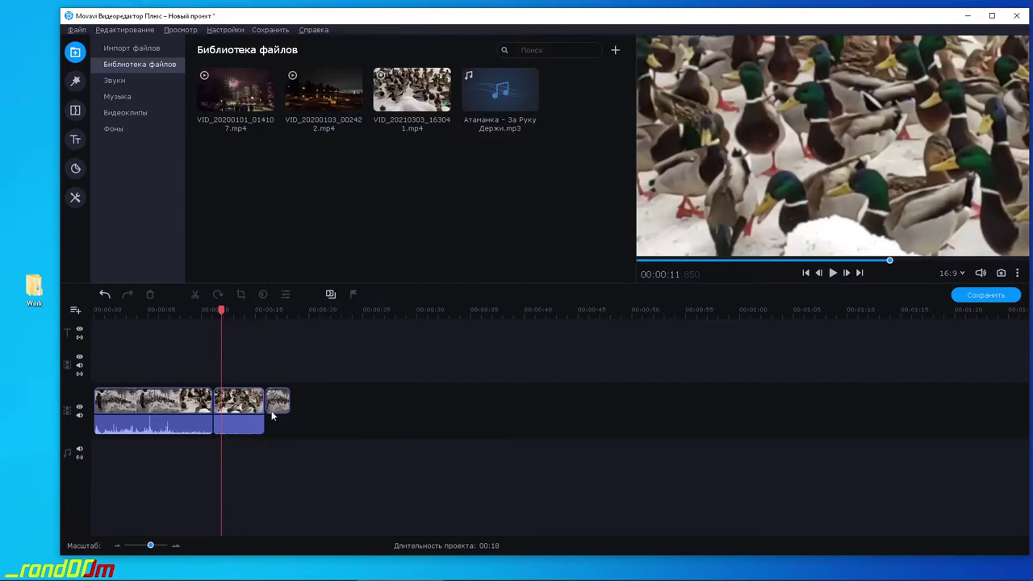
Place «Атаманка - За Руку Держи.mp3» at the start of the audio track and trim its end to the end of the video.
{"action": "left_click_drag", "start_coordinate": [505, 121], "coordinate": [95, 448]}
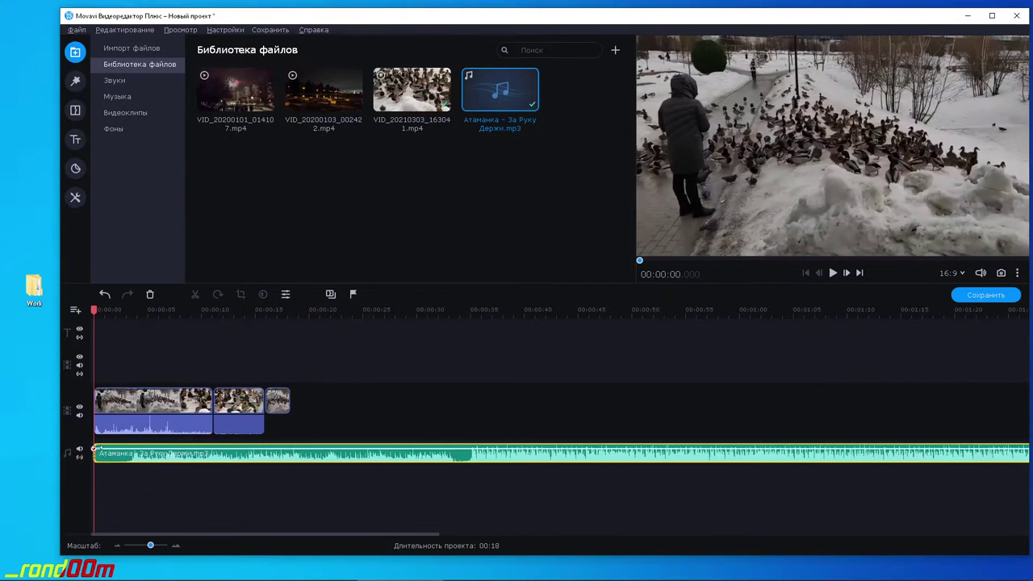
{"action": "left_click_drag", "start_coordinate": [409, 534], "coordinate": [211, 469]}
{"action": "left_click_drag", "start_coordinate": [759, 456], "coordinate": [223, 454]}
{"action": "left_click", "coordinate": [213, 488]}
Play the sequence with the imported song from just before the middle fragment, and delete the song from the audio track.
{"action": "left_click", "coordinate": [220, 313]}
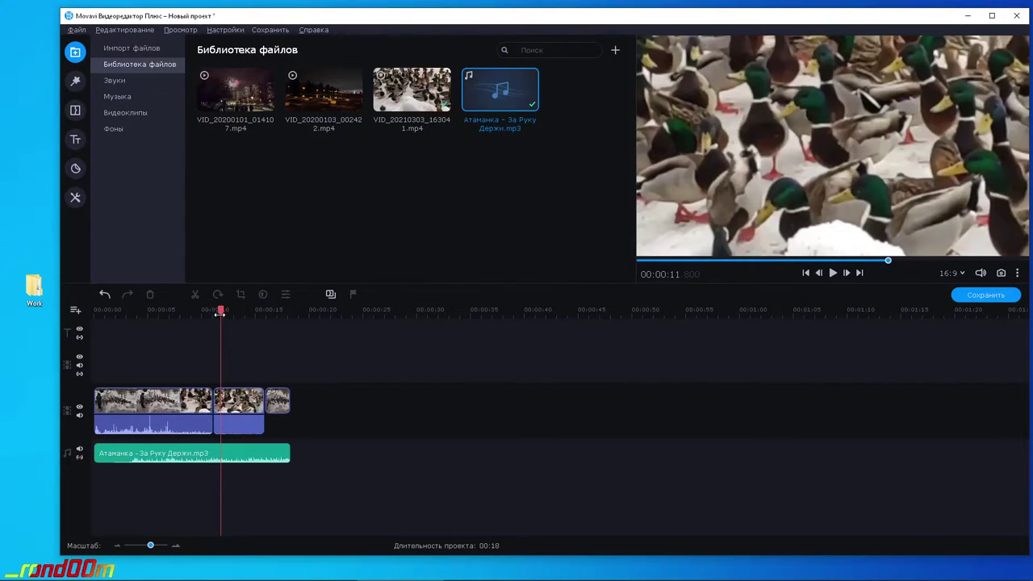
{"action": "left_click_drag", "start_coordinate": [220, 313], "coordinate": [201, 314]}
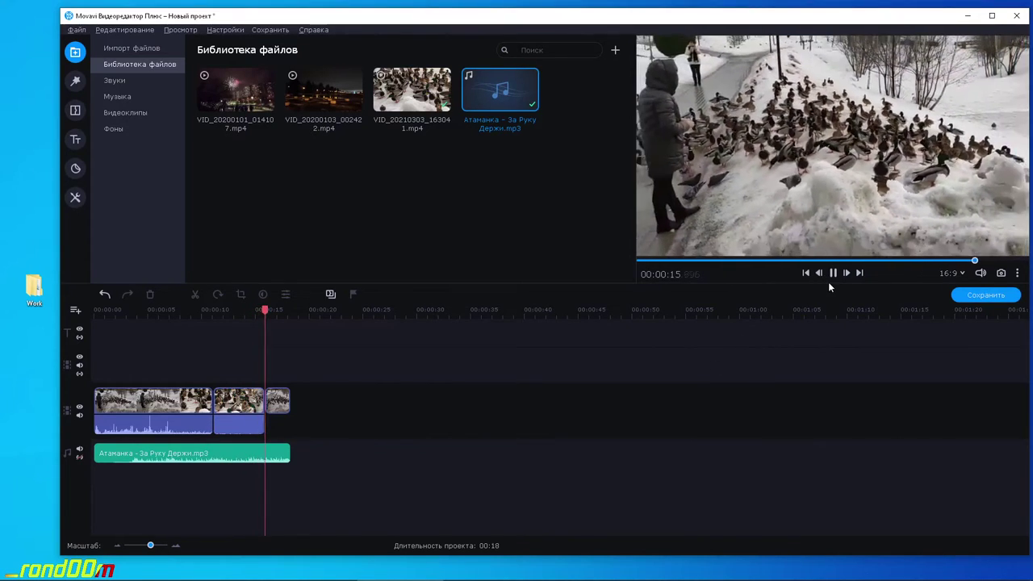
{"action": "key", "text": "space"}
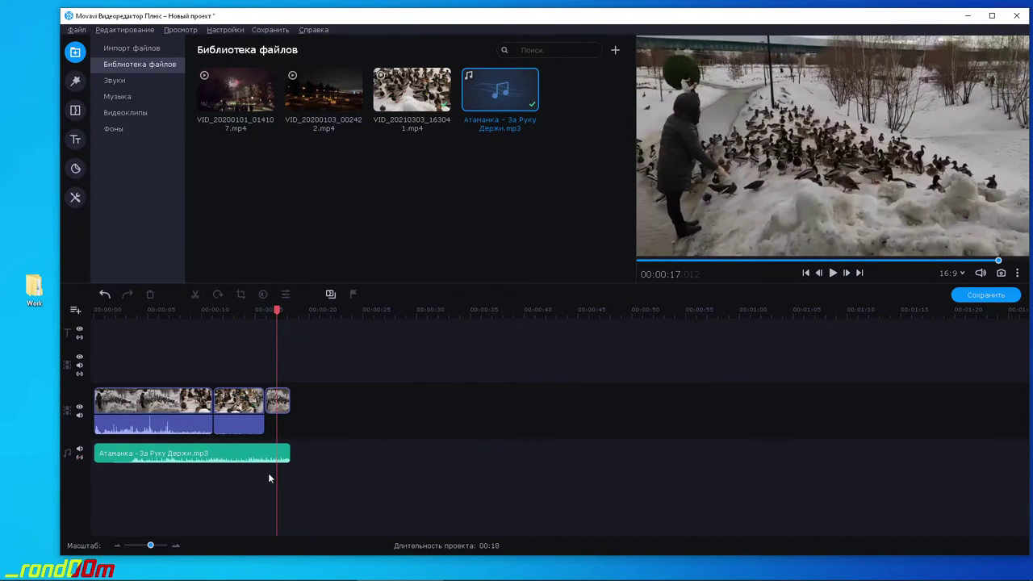
{"action": "left_click", "coordinate": [236, 467]}
{"action": "key", "text": "Delete"}
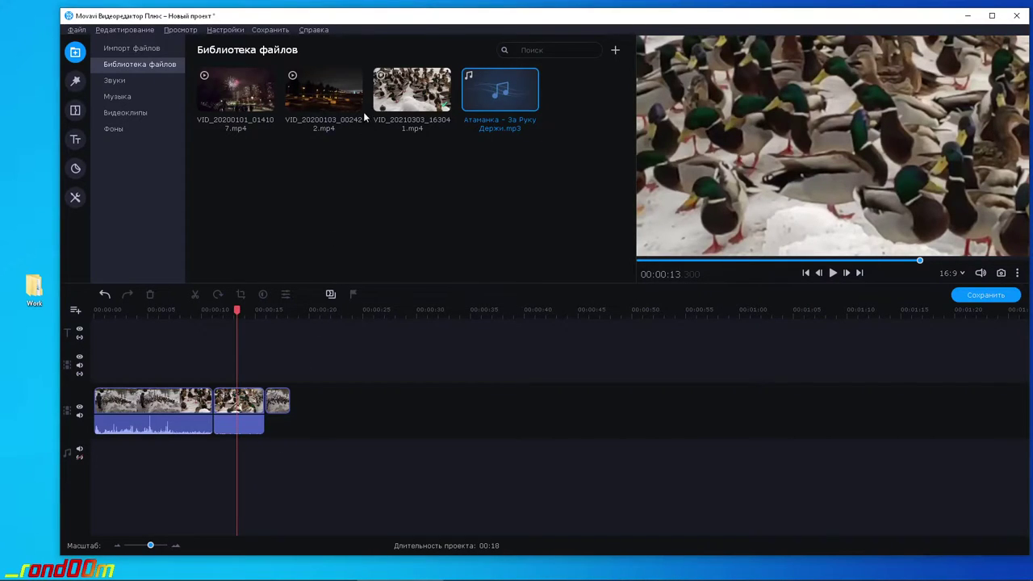
Add VID_20200103_002422.mp4 after the last fragment on the video track and play a part of it with the editing tools shown.
{"action": "left_click_drag", "start_coordinate": [323, 91], "coordinate": [389, 414]}
{"action": "left_click", "coordinate": [329, 466]}
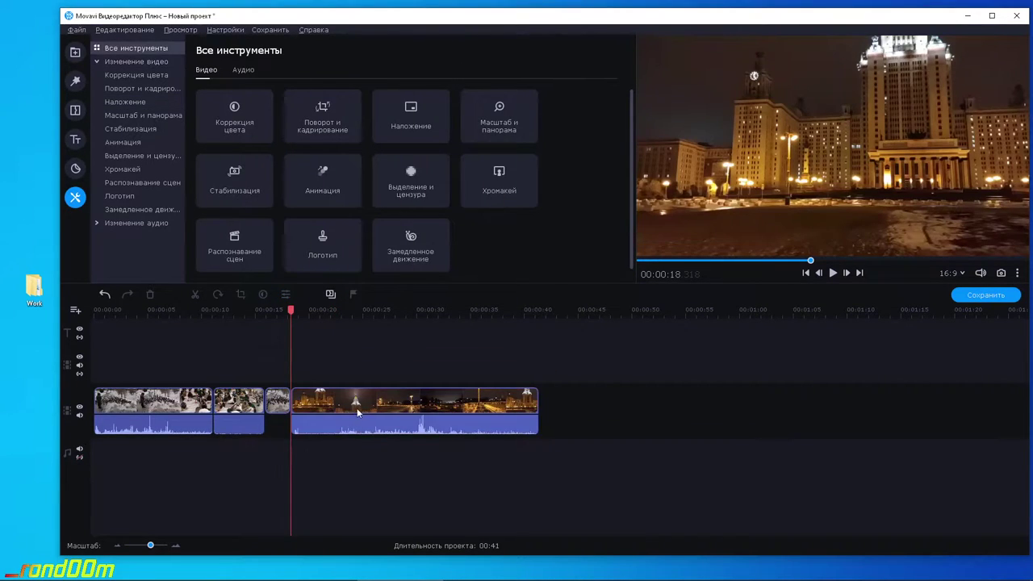
{"action": "left_click", "coordinate": [344, 408]}
{"action": "left_click", "coordinate": [397, 407]}
{"action": "left_click", "coordinate": [833, 274]}
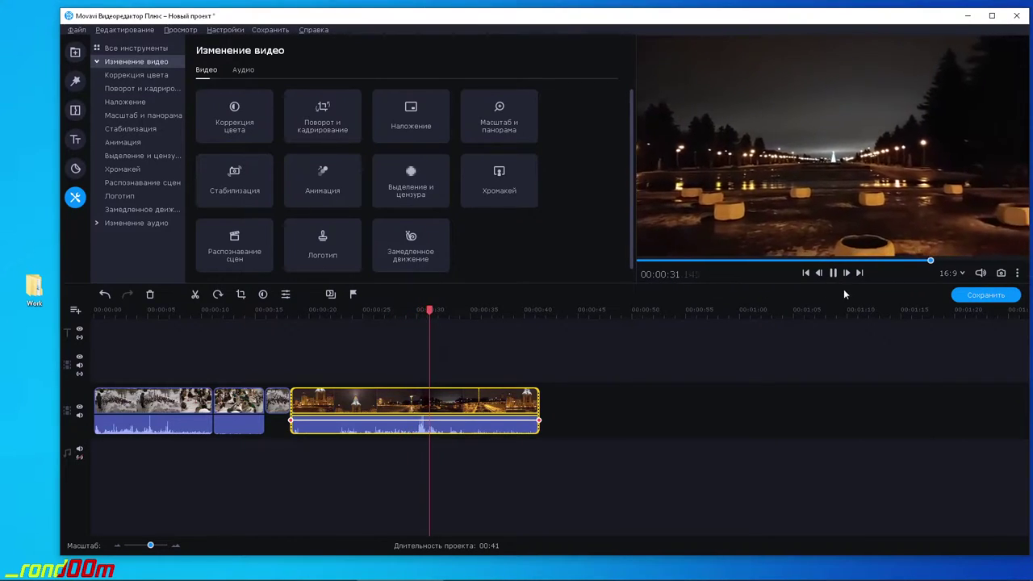
{"action": "key", "text": "space"}
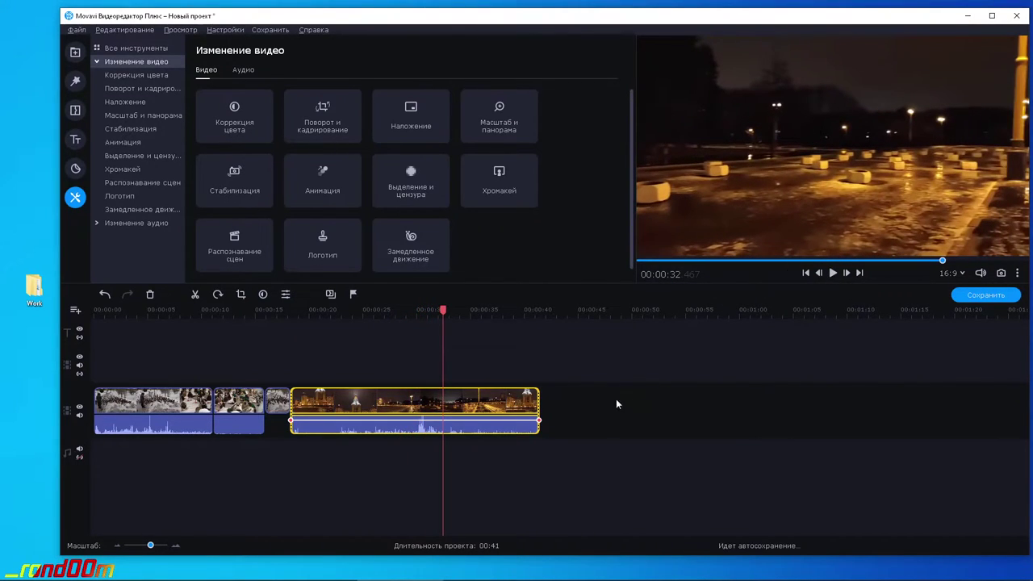
Select only the audio of the added night clip to show the audio editing tools.
{"action": "left_click", "coordinate": [477, 473]}
{"action": "left_click", "coordinate": [466, 432]}
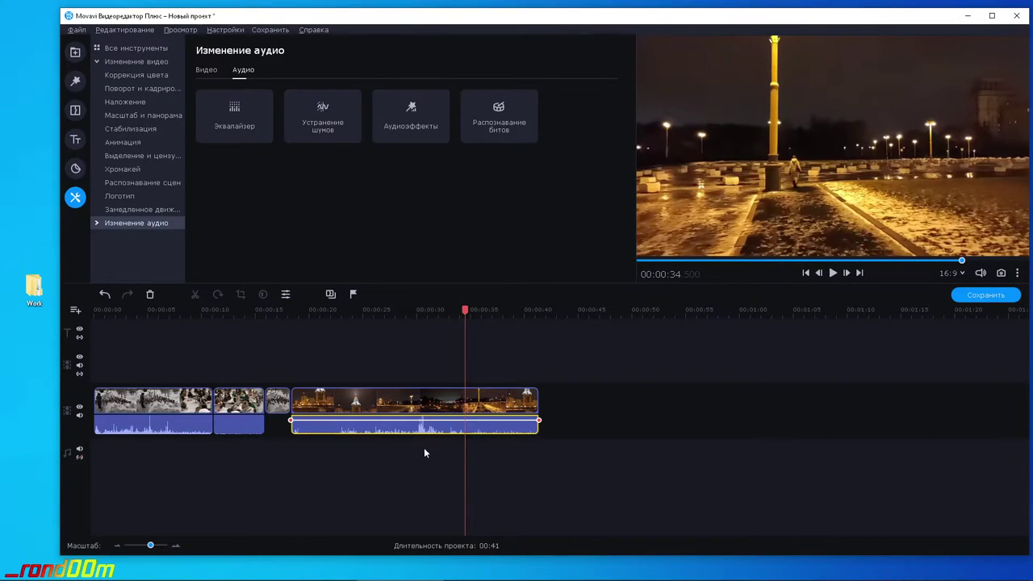
Delete only the audio of the night clip, keeping its picture on the video track.
{"action": "left_click", "coordinate": [494, 459]}
{"action": "left_click", "coordinate": [494, 431]}
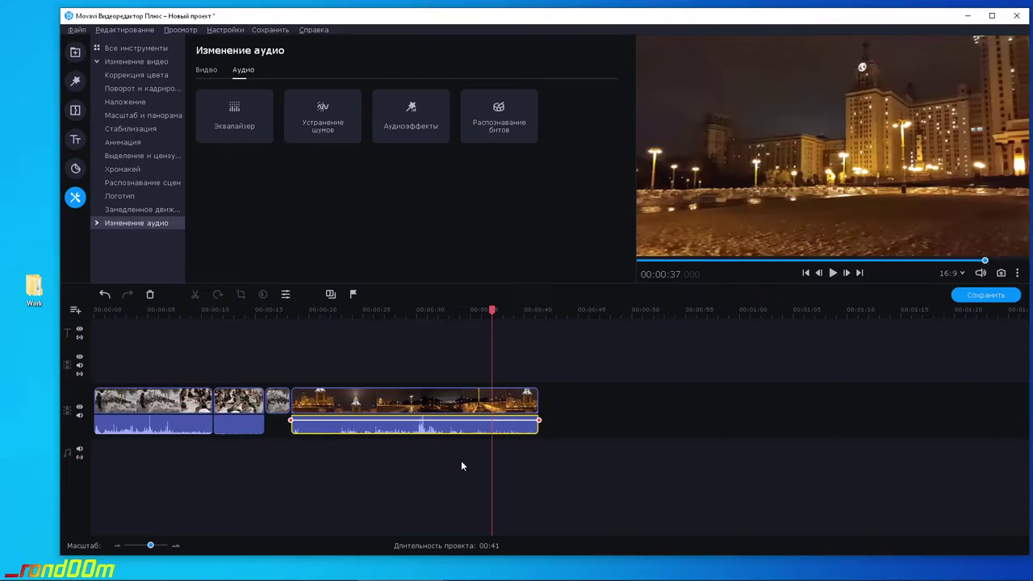
{"action": "key", "text": "Delete"}
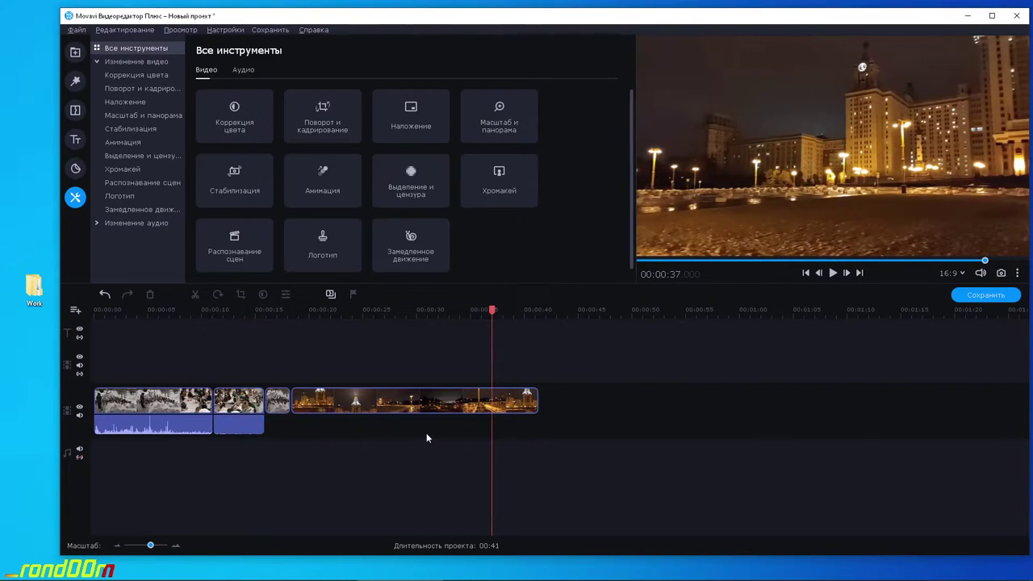
{"action": "right_click", "coordinate": [427, 437]}
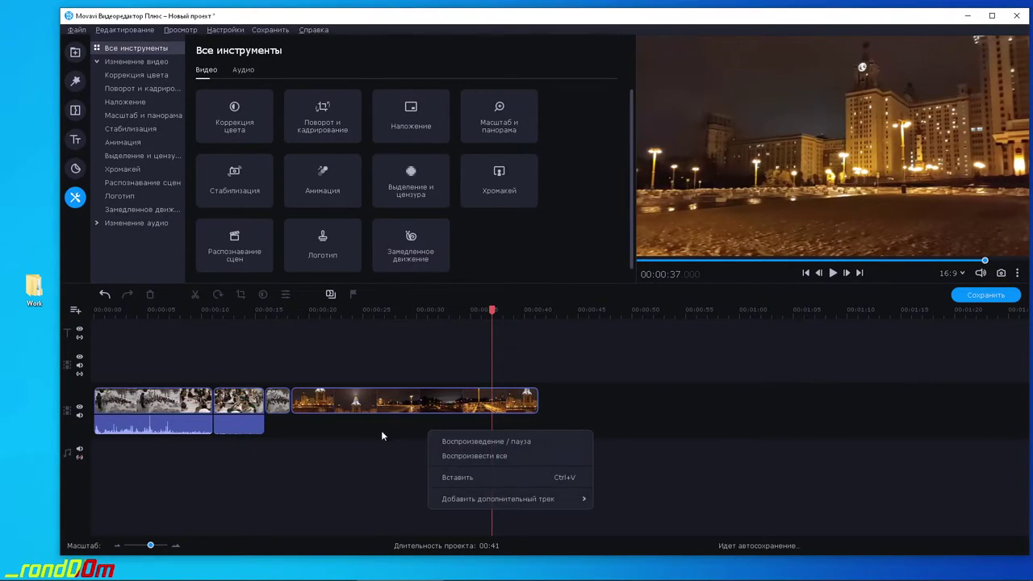
Return to the file library and play the muted night clip from about 00:34.
{"action": "left_click", "coordinate": [74, 54]}
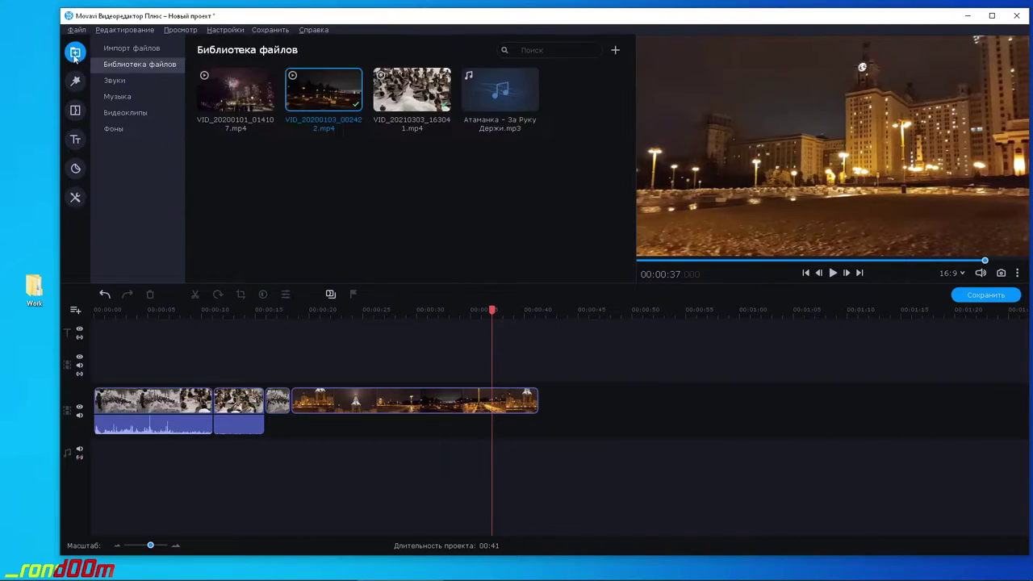
{"action": "left_click", "coordinate": [465, 407]}
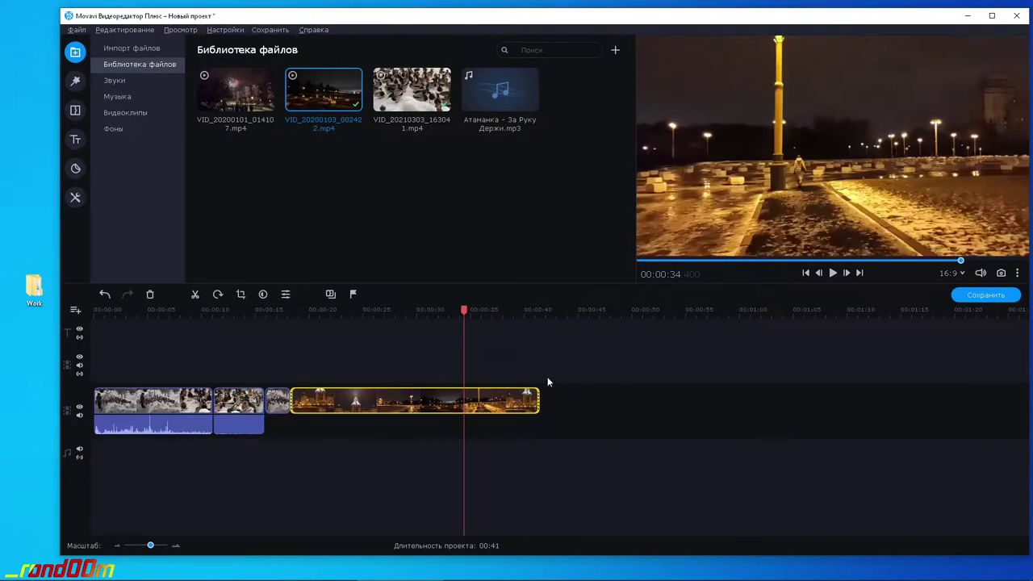
{"action": "left_click", "coordinate": [842, 274]}
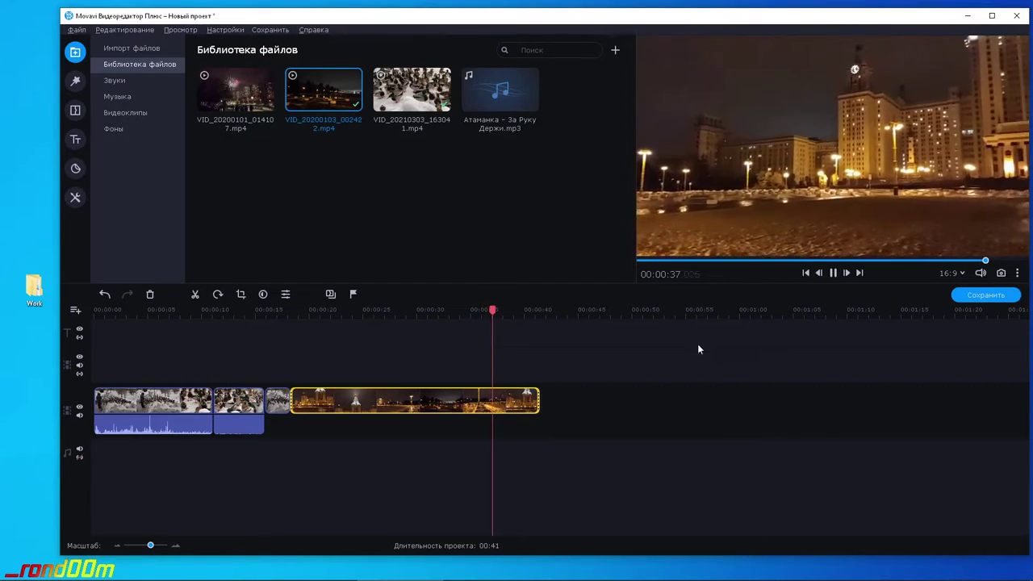
Browse the built-in sounds and music, and place «Вечер при свечах» on the audio track beneath the start of the night clip.
{"action": "left_click", "coordinate": [111, 81]}
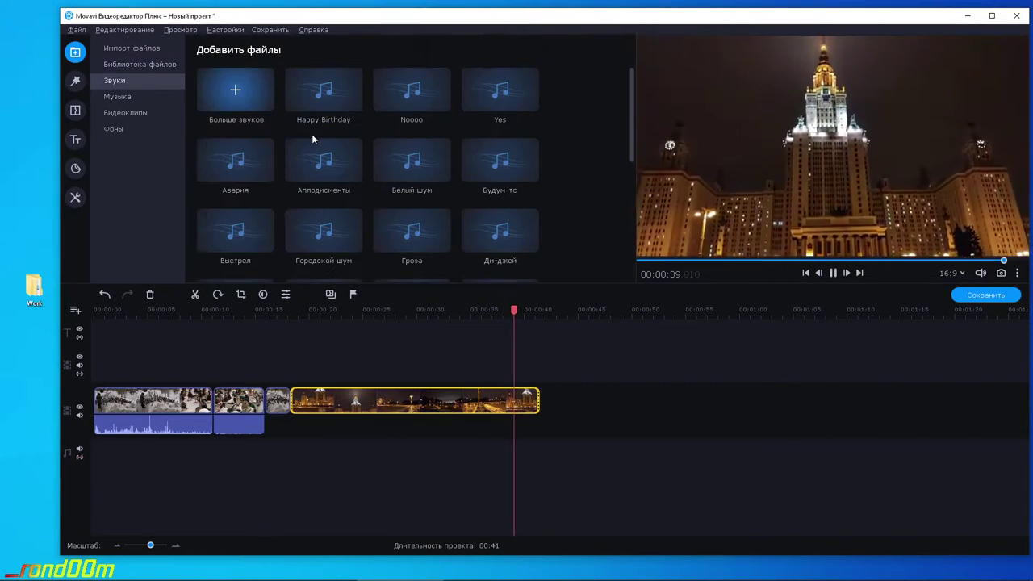
{"action": "left_click", "coordinate": [155, 97]}
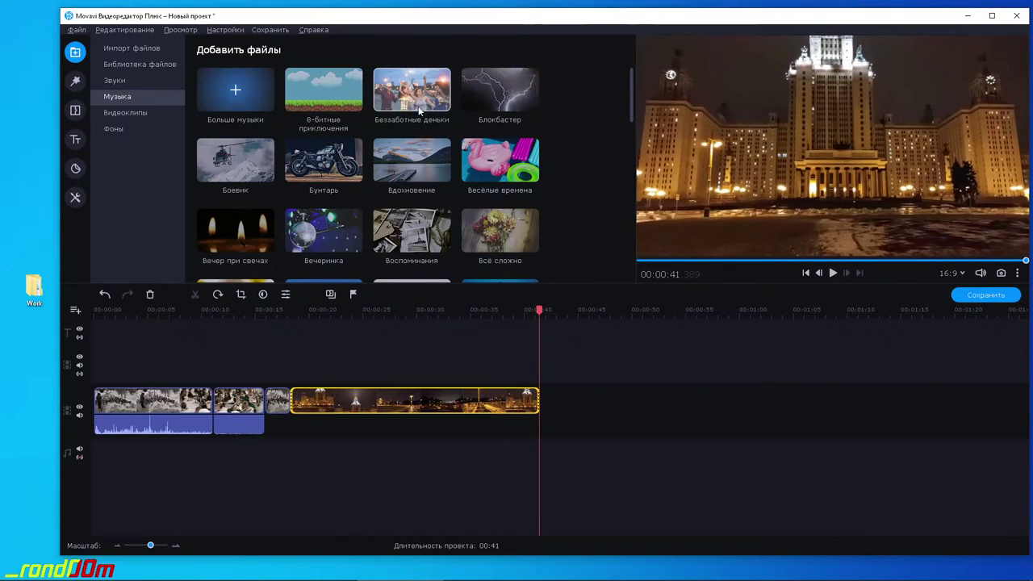
{"action": "left_click", "coordinate": [267, 234]}
{"action": "left_click_drag", "start_coordinate": [228, 240], "coordinate": [295, 441]}
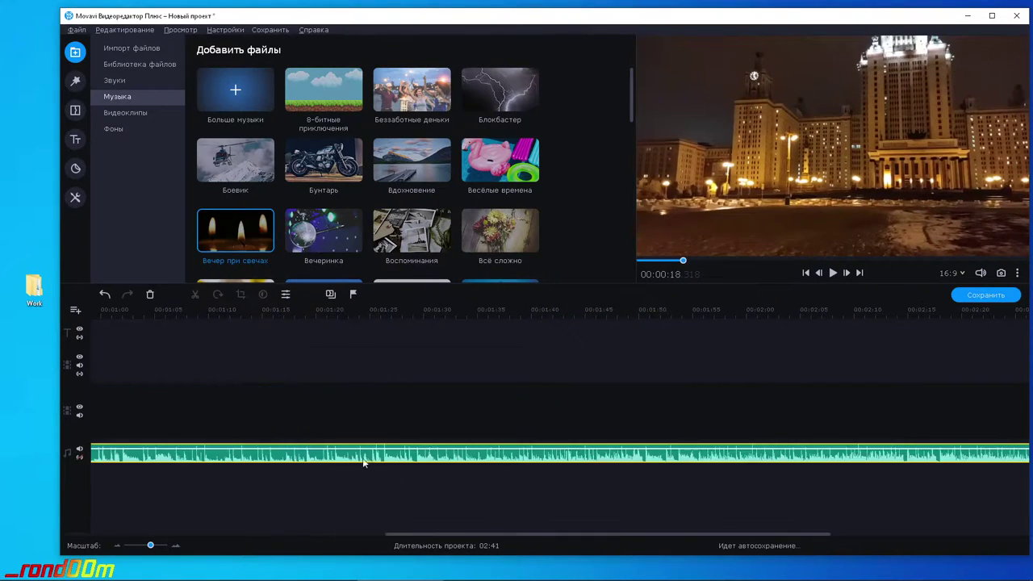
Align the start of the Candlelight.mp3 music with the night clip and trim its end to the end of that clip.
{"action": "left_click_drag", "start_coordinate": [764, 533], "coordinate": [879, 535]}
{"action": "left_click_drag", "start_coordinate": [947, 460], "coordinate": [134, 460]}
{"action": "left_click_drag", "start_coordinate": [761, 457], "coordinate": [709, 461]}
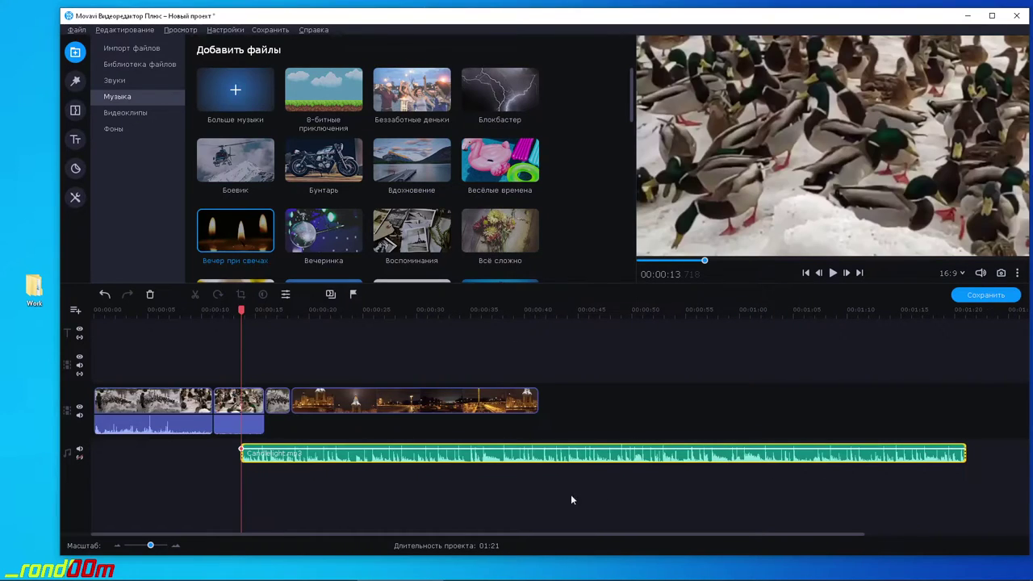
{"action": "left_click_drag", "start_coordinate": [284, 458], "coordinate": [334, 457]}
{"action": "left_click_drag", "start_coordinate": [454, 533], "coordinate": [512, 533]}
{"action": "left_click_drag", "start_coordinate": [944, 454], "coordinate": [473, 454]}
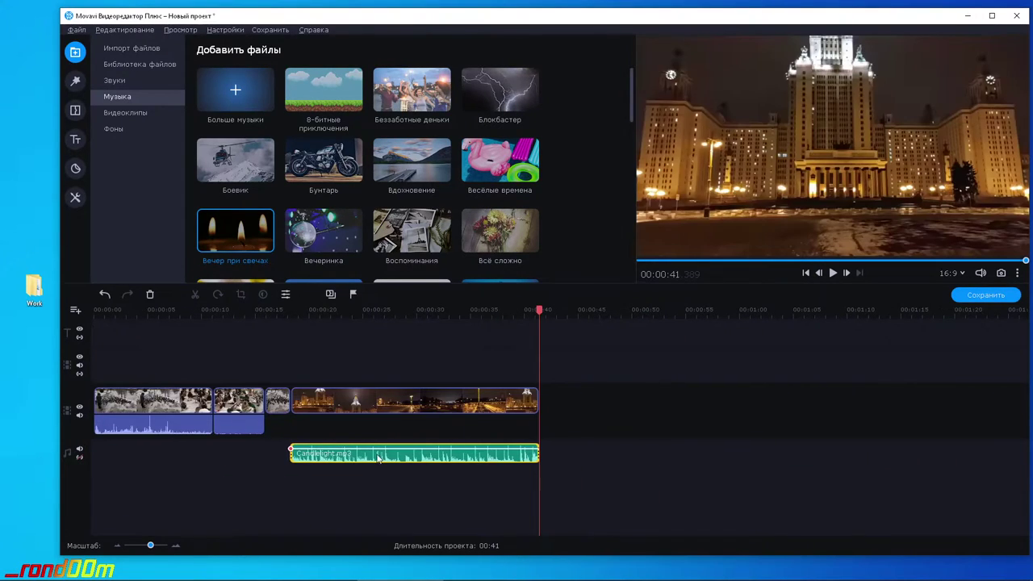
Lower the volume of Candlelight.mp3 and play part of the night clip with it from about 00:28.
{"action": "left_click", "coordinate": [376, 452]}
{"action": "left_click_drag", "start_coordinate": [399, 450], "coordinate": [400, 456]}
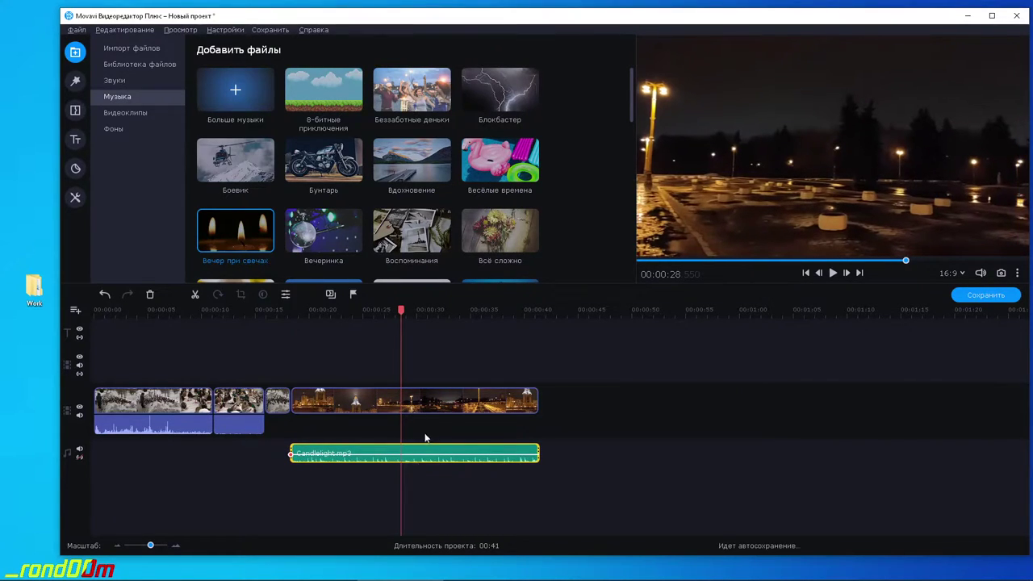
{"action": "left_click", "coordinate": [834, 273]}
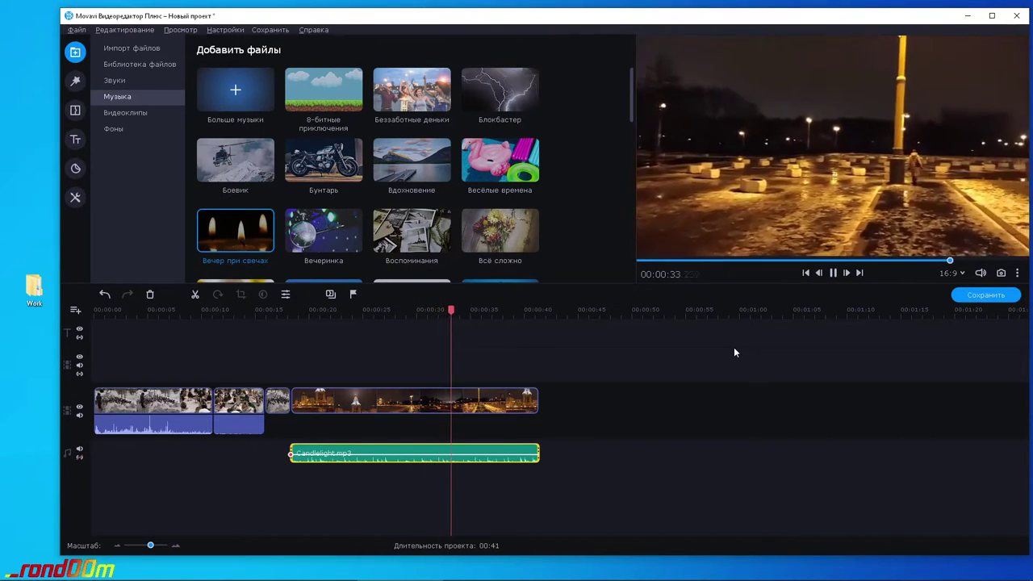
{"action": "left_click", "coordinate": [833, 274]}
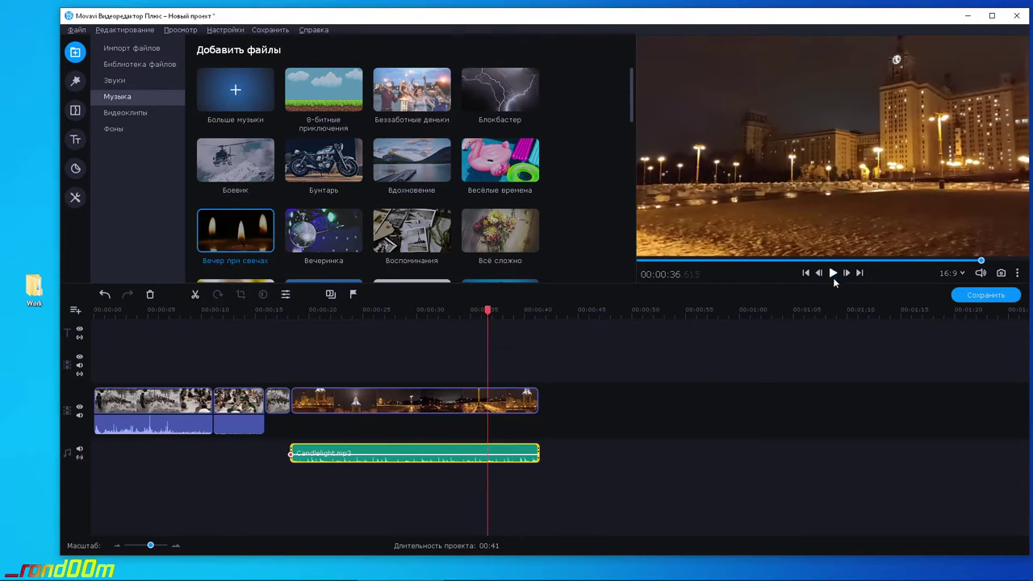
Delete the second and third duck fragments from the video track.
{"action": "left_click", "coordinate": [126, 66]}
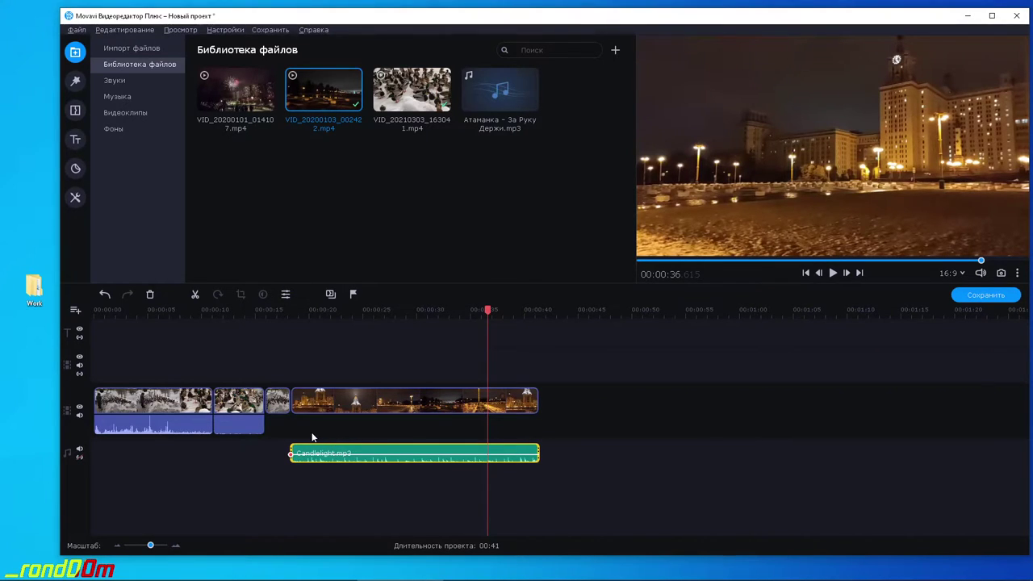
{"action": "left_click", "coordinate": [245, 408]}
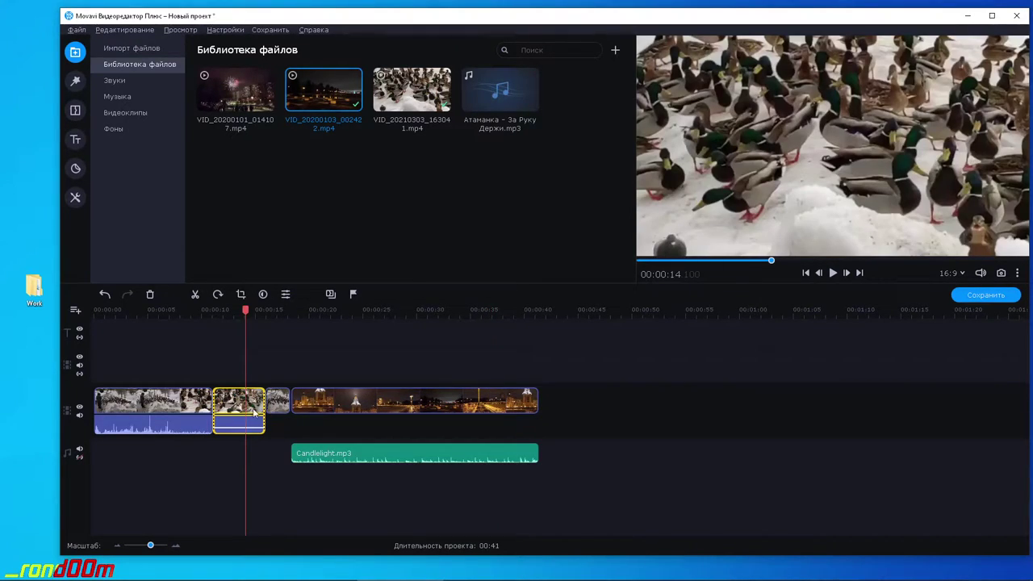
{"action": "right_click", "coordinate": [237, 408]}
{"action": "left_click", "coordinate": [271, 358]}
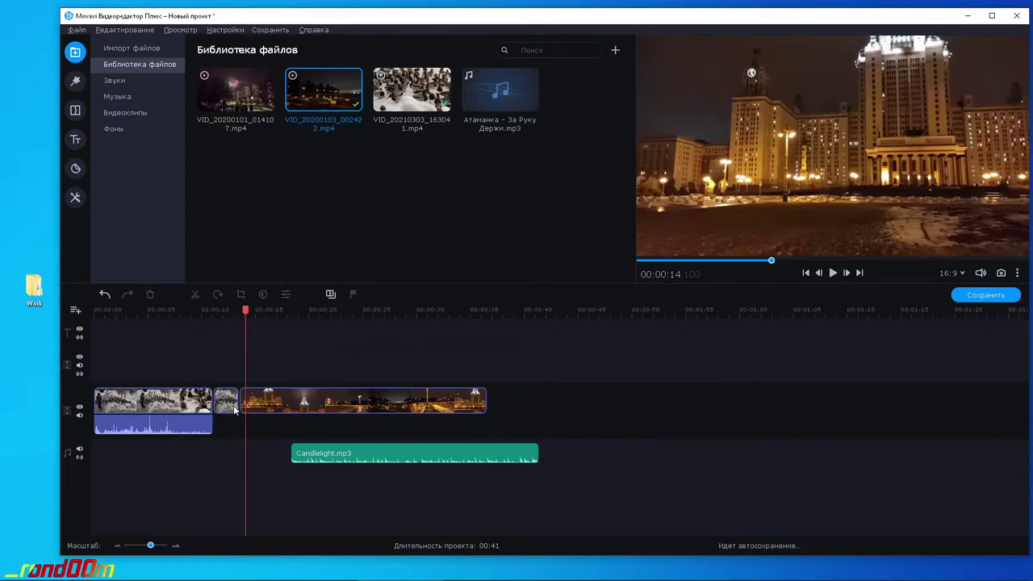
{"action": "right_click", "coordinate": [232, 406]}
{"action": "left_click", "coordinate": [263, 359]}
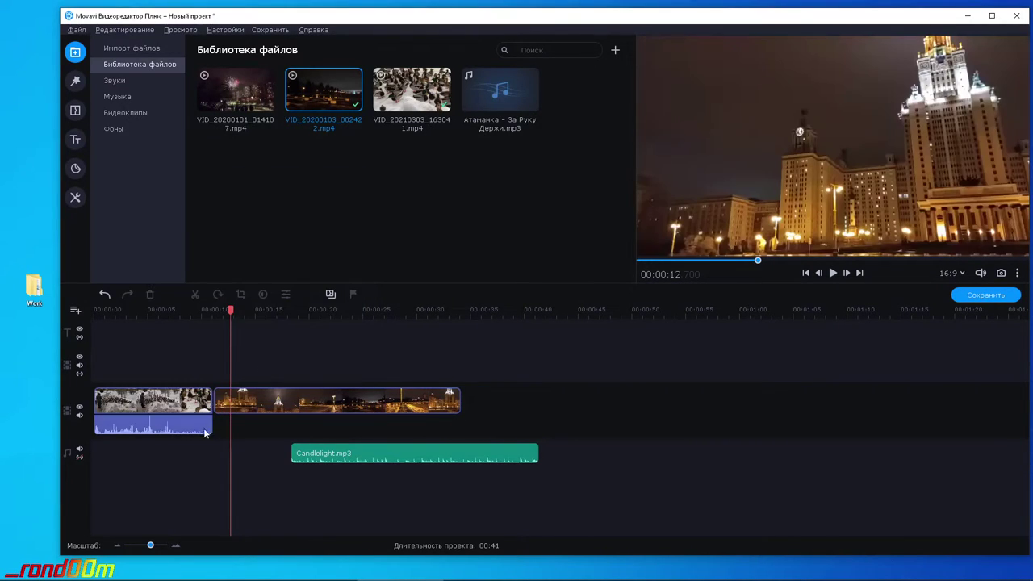
Shorten the night clip to end at about 00:26, and shift and trim Candlelight.mp3 to match its start and end.
{"action": "left_click", "coordinate": [431, 405]}
{"action": "left_click_drag", "start_coordinate": [460, 401], "coordinate": [380, 401]}
{"action": "left_click_drag", "start_coordinate": [416, 451], "coordinate": [335, 454]}
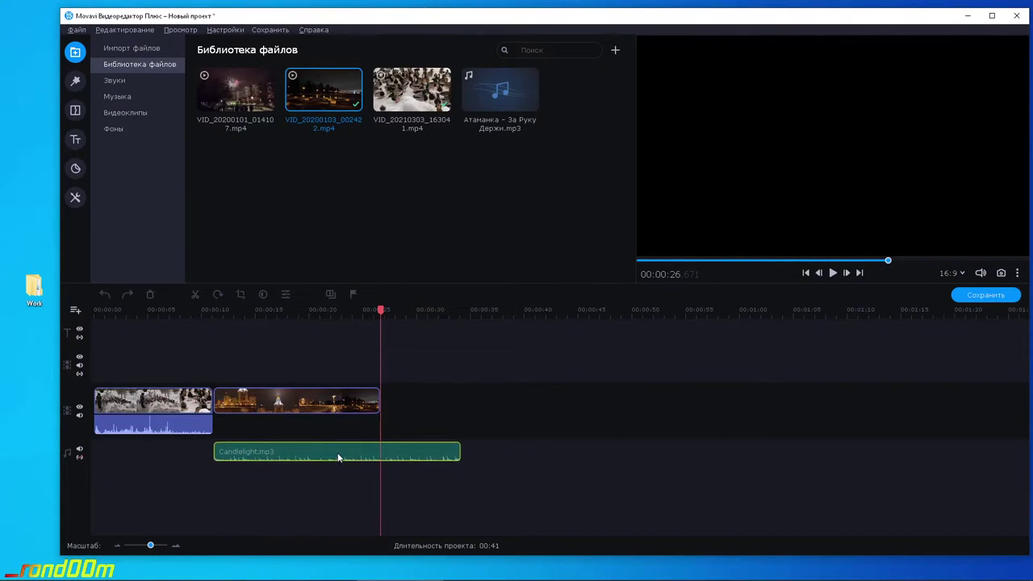
{"action": "left_click_drag", "start_coordinate": [460, 450], "coordinate": [379, 446]}
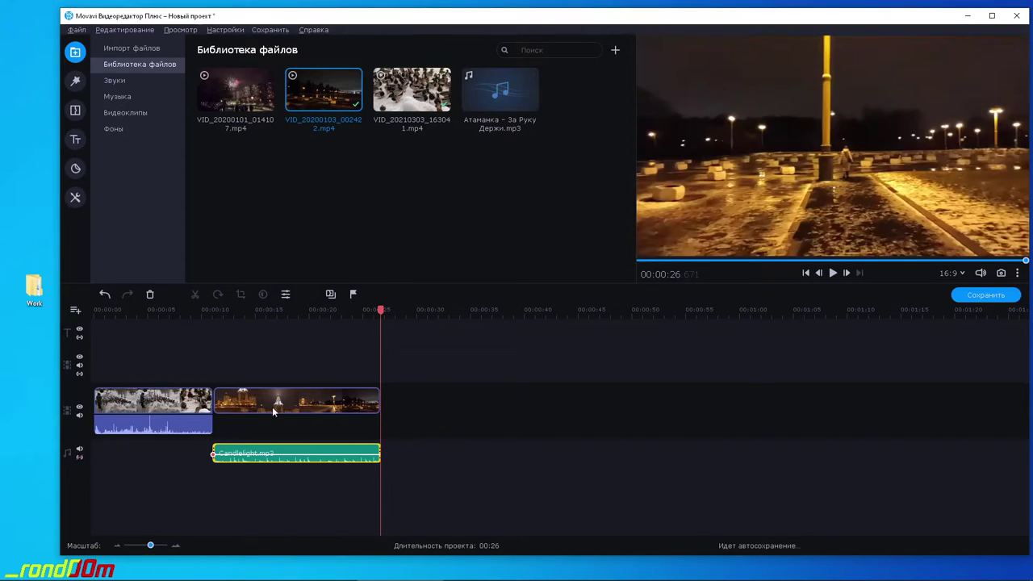
{"action": "left_click", "coordinate": [153, 395]}
{"action": "left_click", "coordinate": [243, 402]}
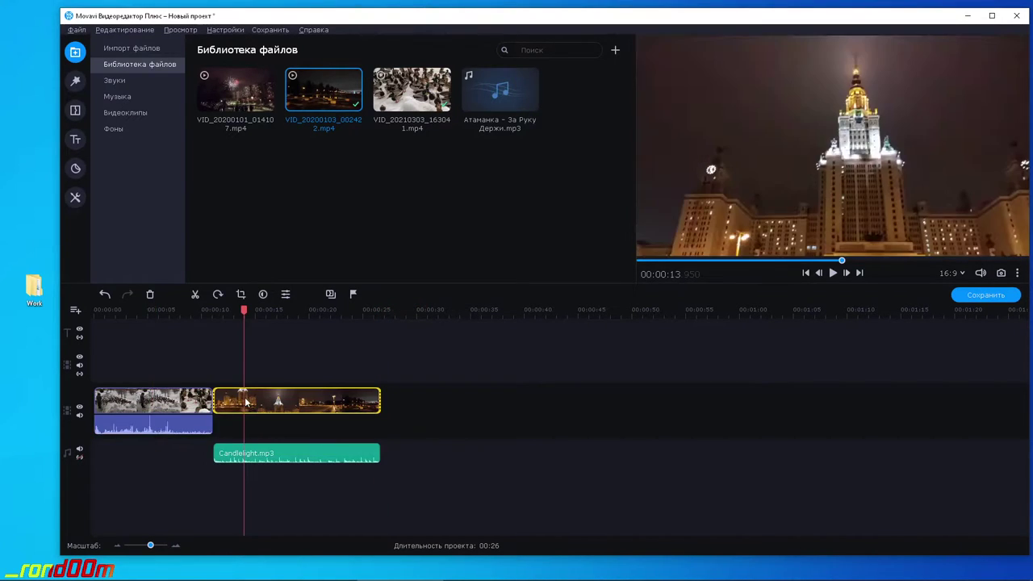
{"action": "left_click", "coordinate": [161, 404]}
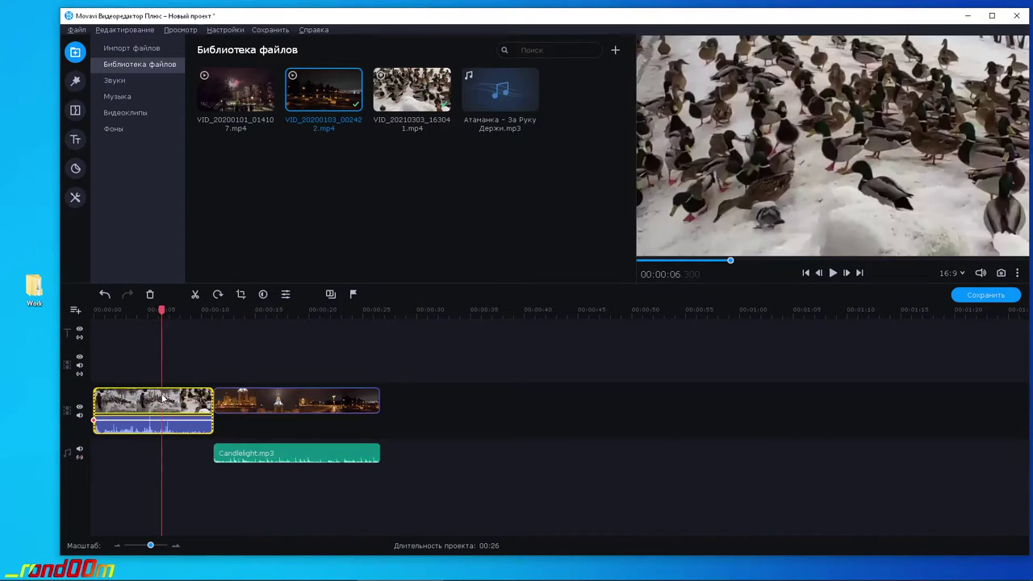
{"action": "left_click", "coordinate": [284, 402]}
{"action": "left_click", "coordinate": [257, 406]}
{"action": "left_click", "coordinate": [194, 403]}
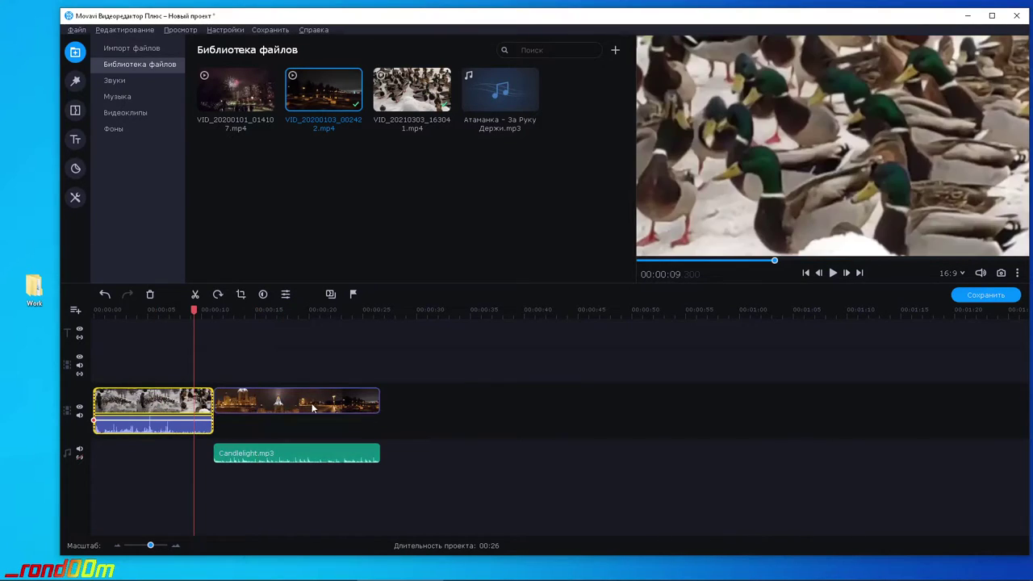
{"action": "mouse_move", "coordinate": [257, 456]}
{"action": "left_mouse_down"}
{"action": "mouse_move", "coordinate": [266, 458]}
{"action": "mouse_move", "coordinate": [256, 458]}
{"action": "left_mouse_up"}
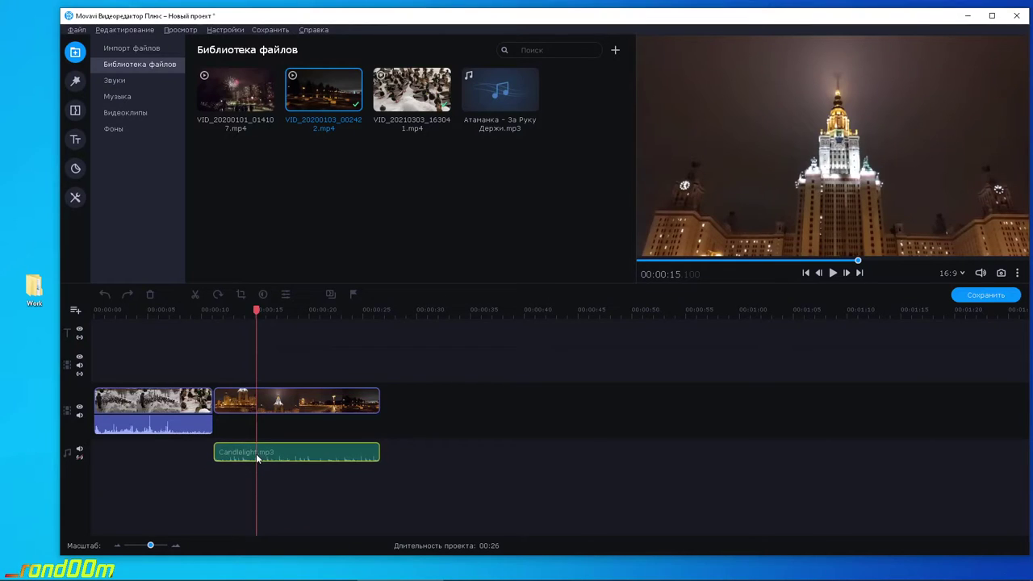
{"action": "left_click", "coordinate": [256, 456]}
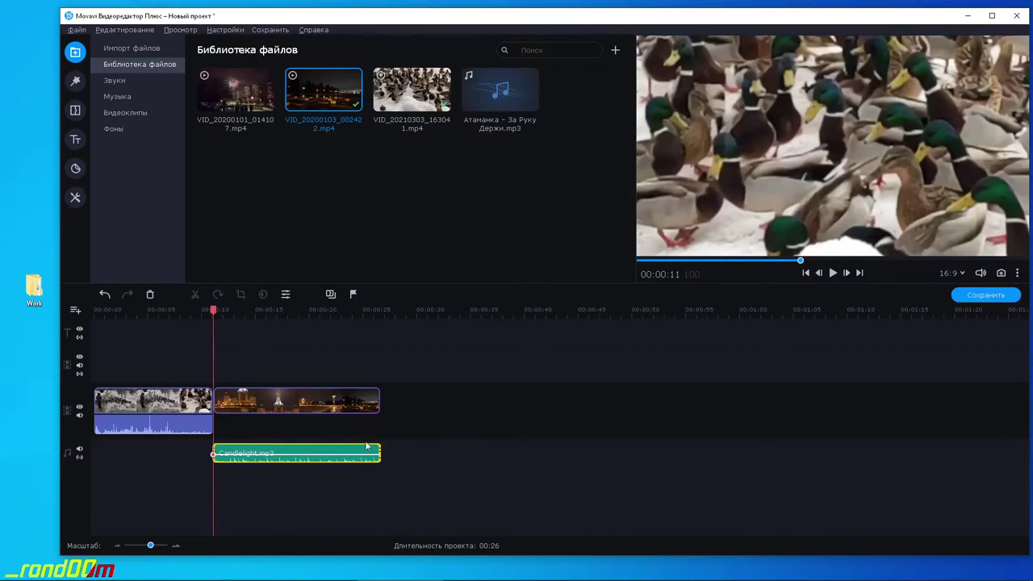
{"action": "mouse_move", "coordinate": [316, 457]}
{"action": "left_mouse_down"}
{"action": "mouse_move", "coordinate": [375, 445]}
{"action": "mouse_move", "coordinate": [310, 453]}
{"action": "left_mouse_up"}
Trim the end of the night clip to about 00:21 and shorten Candlelight.mp3 to the same point.
{"action": "left_click", "coordinate": [316, 401]}
{"action": "right_click", "coordinate": [309, 401]}
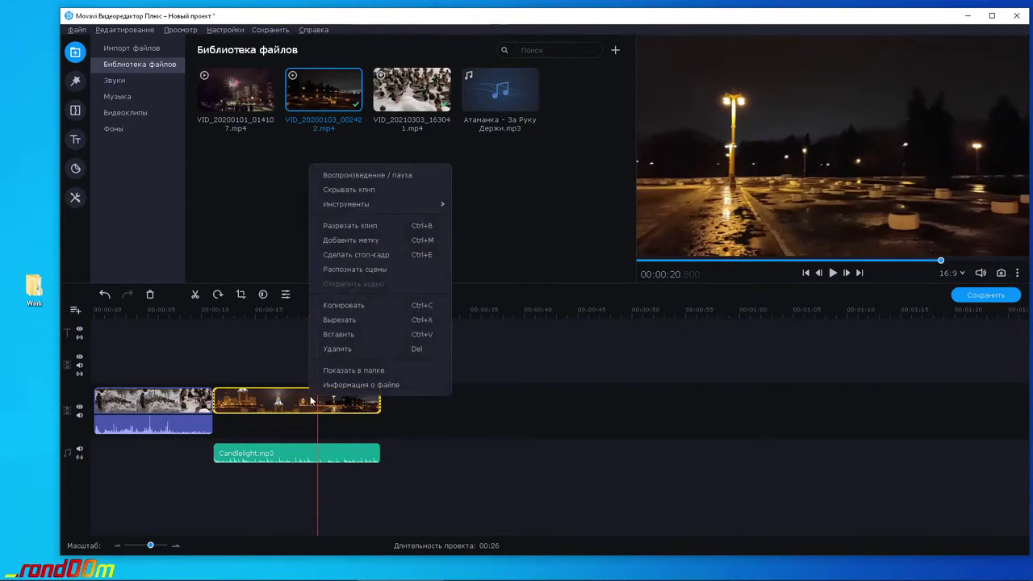
{"action": "left_click", "coordinate": [360, 411]}
{"action": "left_click", "coordinate": [380, 406]}
{"action": "left_click_drag", "start_coordinate": [380, 404], "coordinate": [324, 404]}
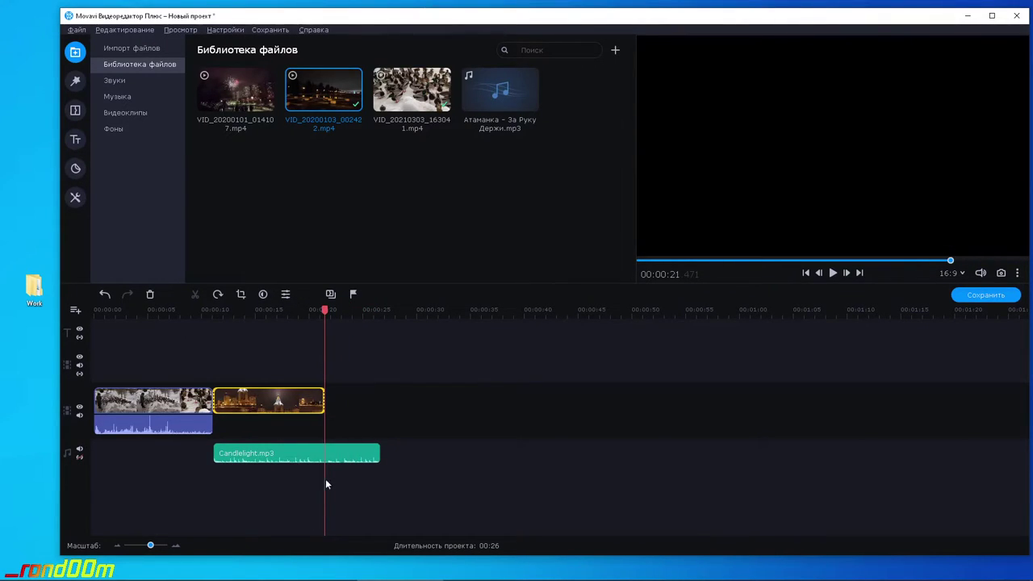
{"action": "left_click", "coordinate": [340, 459]}
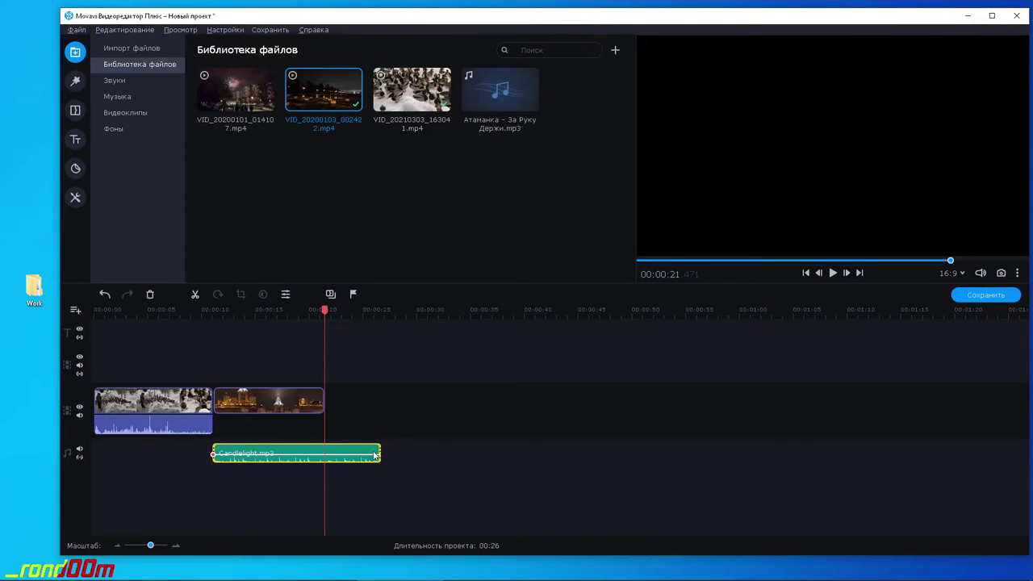
{"action": "left_click_drag", "start_coordinate": [383, 454], "coordinate": [324, 450]}
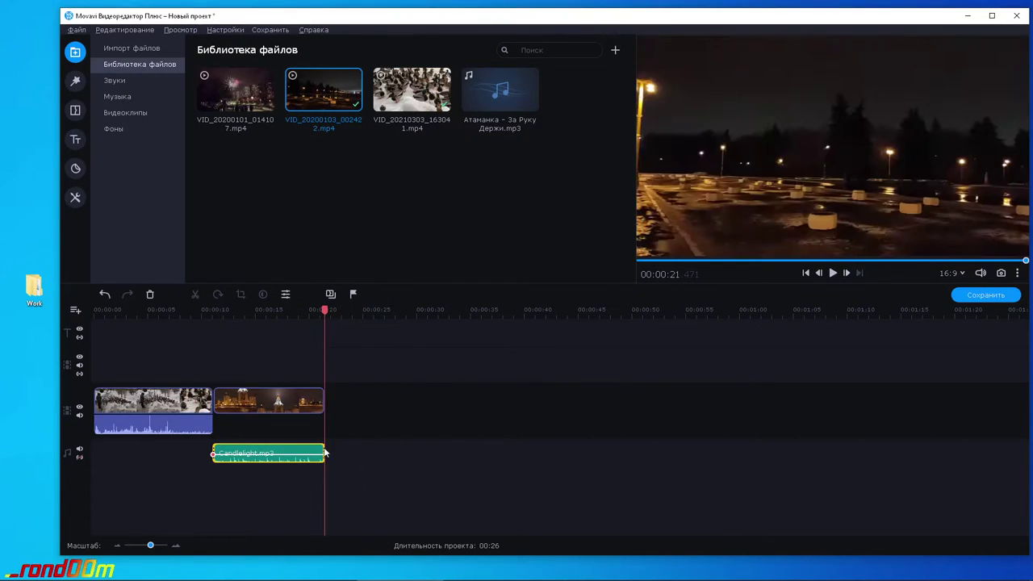
{"action": "left_click", "coordinate": [330, 466]}
Lower the audio volume of the first duck clip on the video track.
{"action": "left_click", "coordinate": [174, 403]}
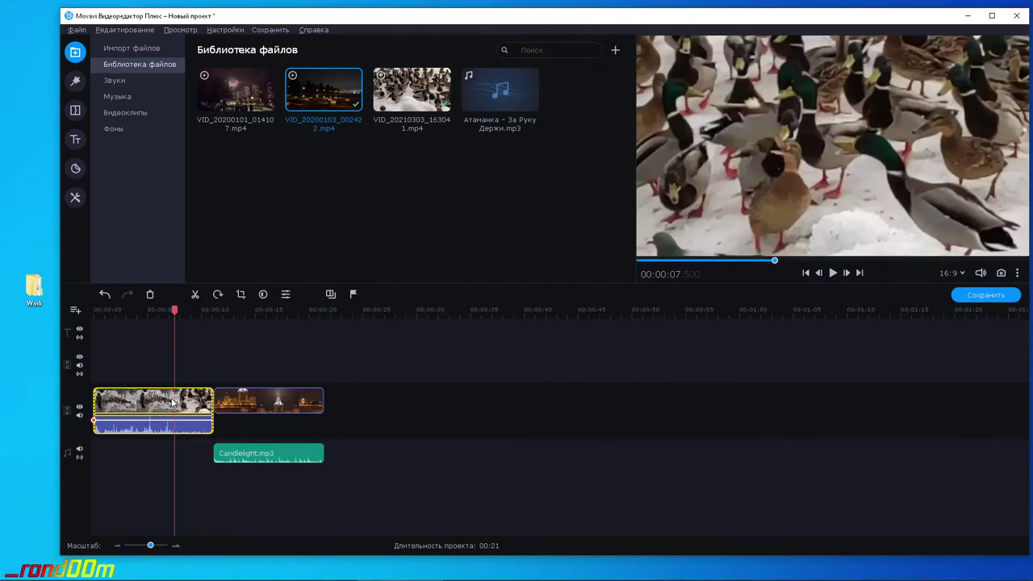
{"action": "left_click", "coordinate": [106, 407]}
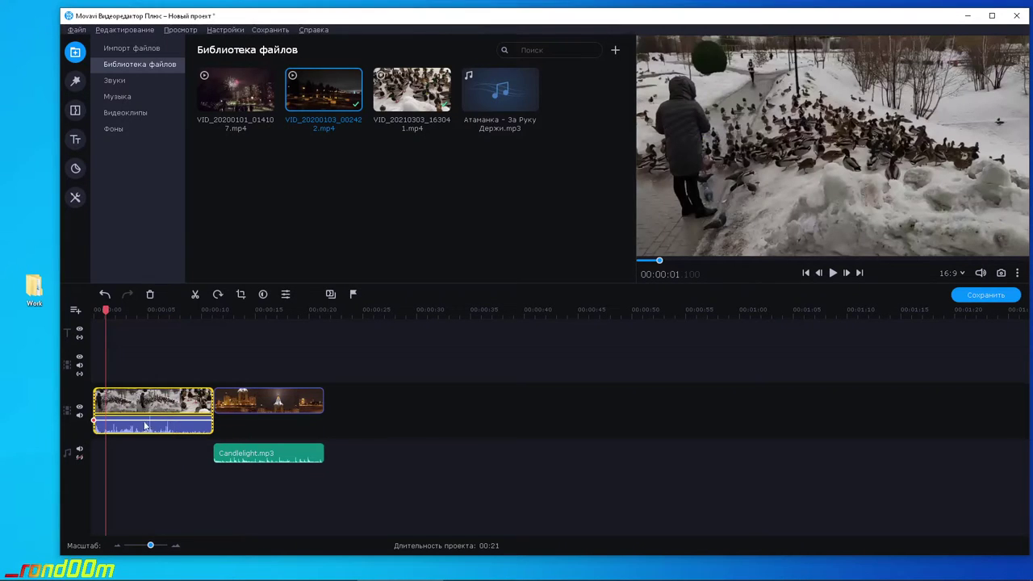
{"action": "left_click", "coordinate": [144, 425]}
{"action": "left_click", "coordinate": [155, 434]}
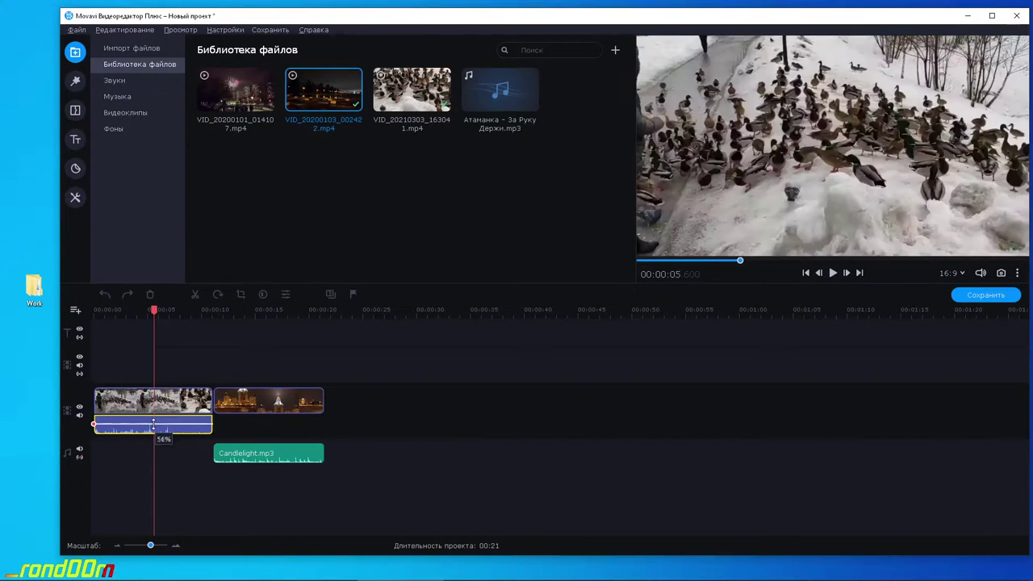
{"action": "left_click", "coordinate": [176, 401]}
{"action": "left_click", "coordinate": [126, 403]}
{"action": "left_click", "coordinate": [259, 403]}
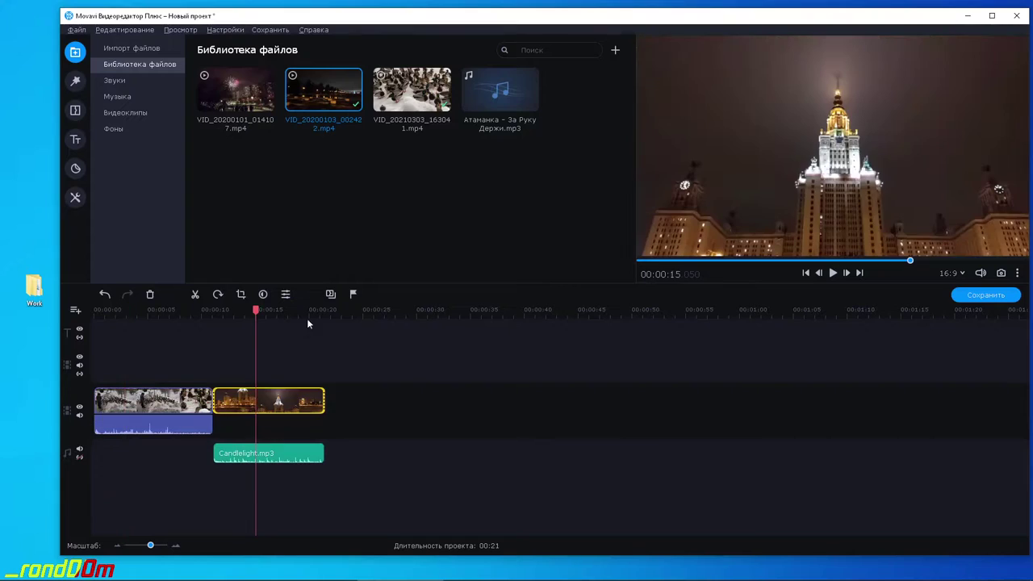
Add VID_20200101_014107.mp4 after the night clip on the video track and select only its audio.
{"action": "left_click_drag", "start_coordinate": [234, 93], "coordinate": [379, 396]}
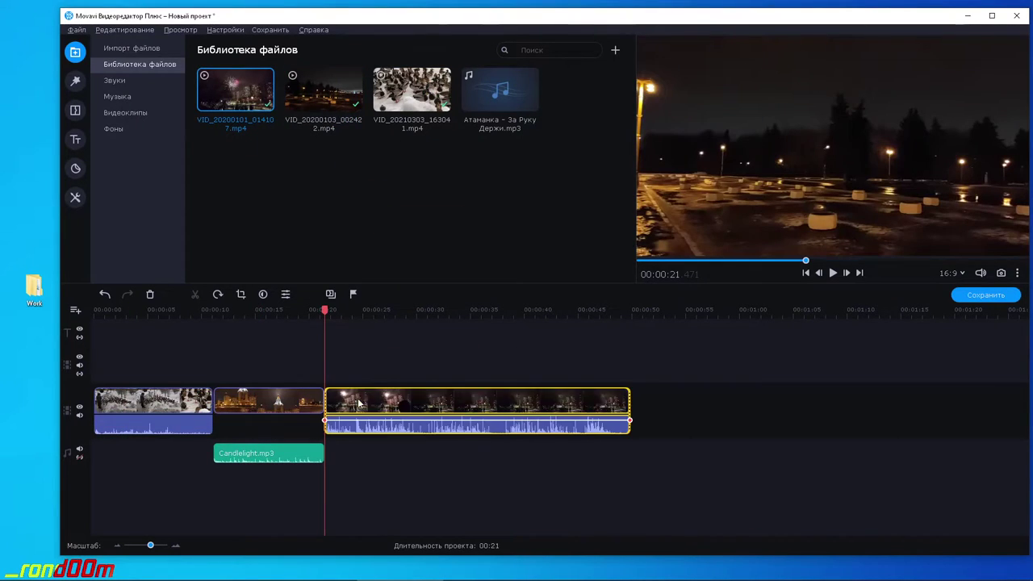
{"action": "left_click", "coordinate": [415, 457]}
{"action": "left_click", "coordinate": [425, 403]}
{"action": "left_click", "coordinate": [454, 457]}
{"action": "left_click", "coordinate": [446, 426]}
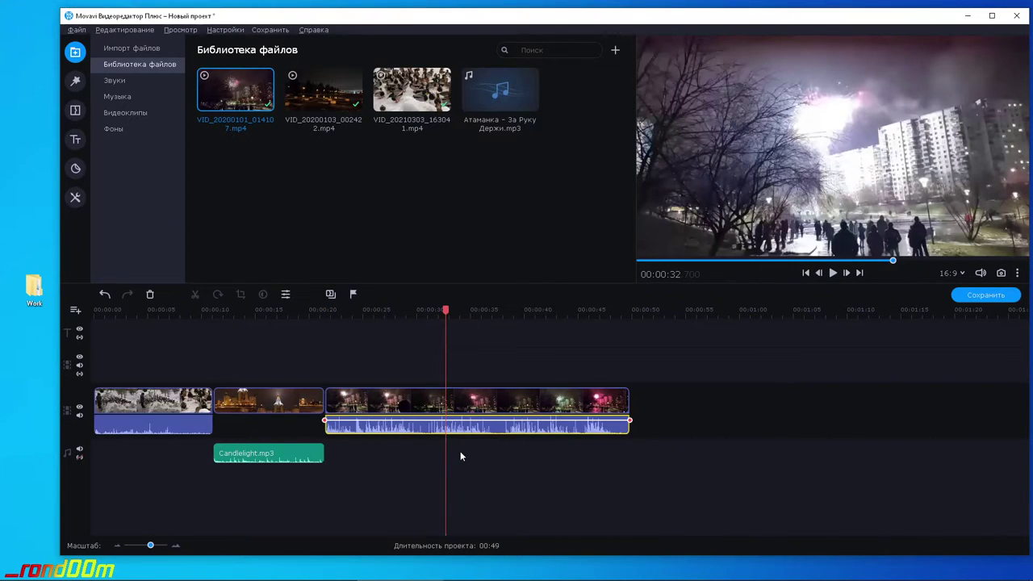
Delete the audio of the fireworks clip VID_20200101_014107.mp4 and split its video at about 00:32.
{"action": "key", "text": "Delete"}
{"action": "left_click", "coordinate": [434, 406]}
{"action": "right_click", "coordinate": [434, 406]}
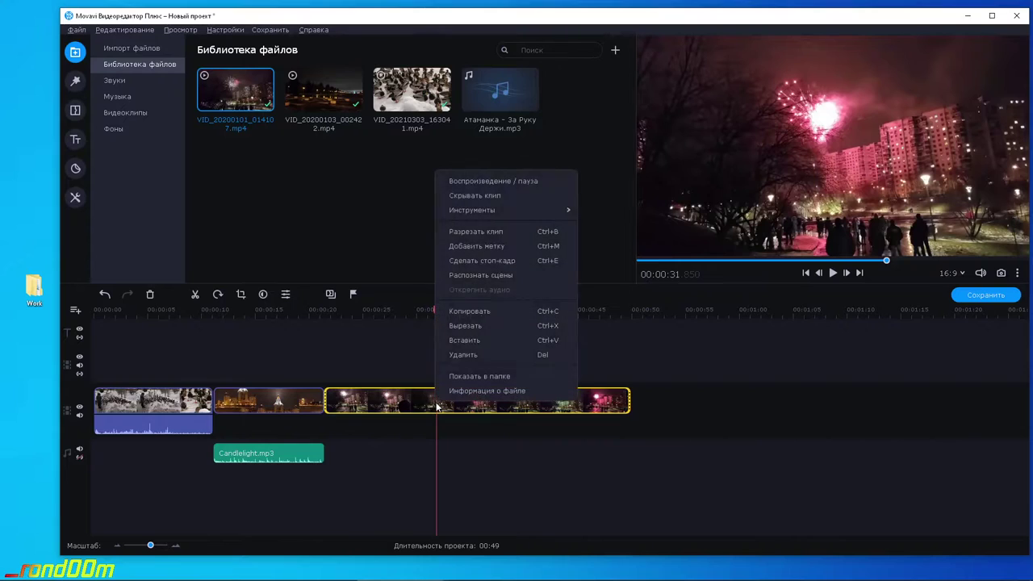
{"action": "left_click", "coordinate": [472, 238]}
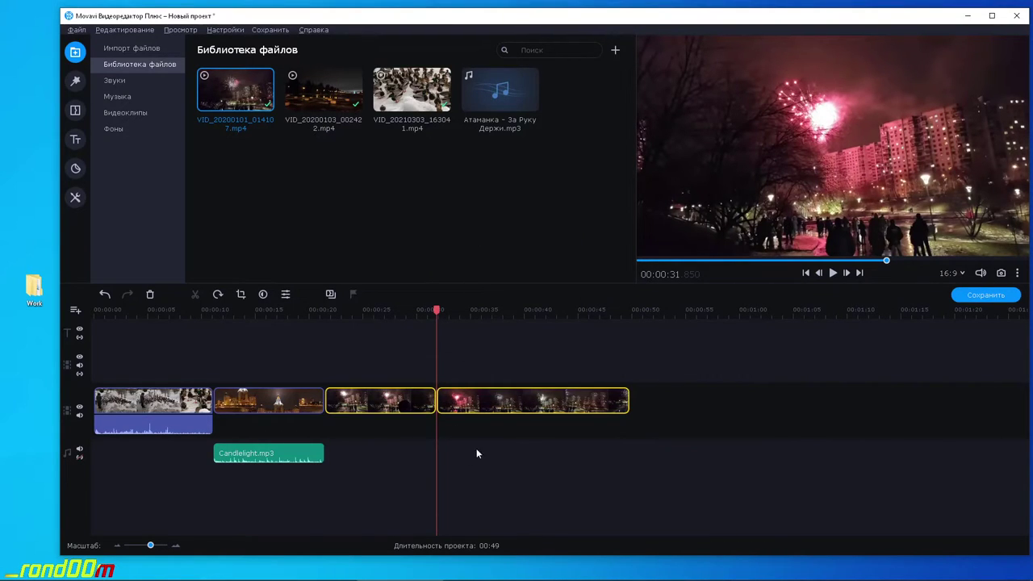
Split the second part of the fireworks clip at about 00:41, delete the middle piece, and play back the joined section.
{"action": "left_click", "coordinate": [466, 403]}
{"action": "left_click_drag", "start_coordinate": [464, 310], "coordinate": [537, 321]}
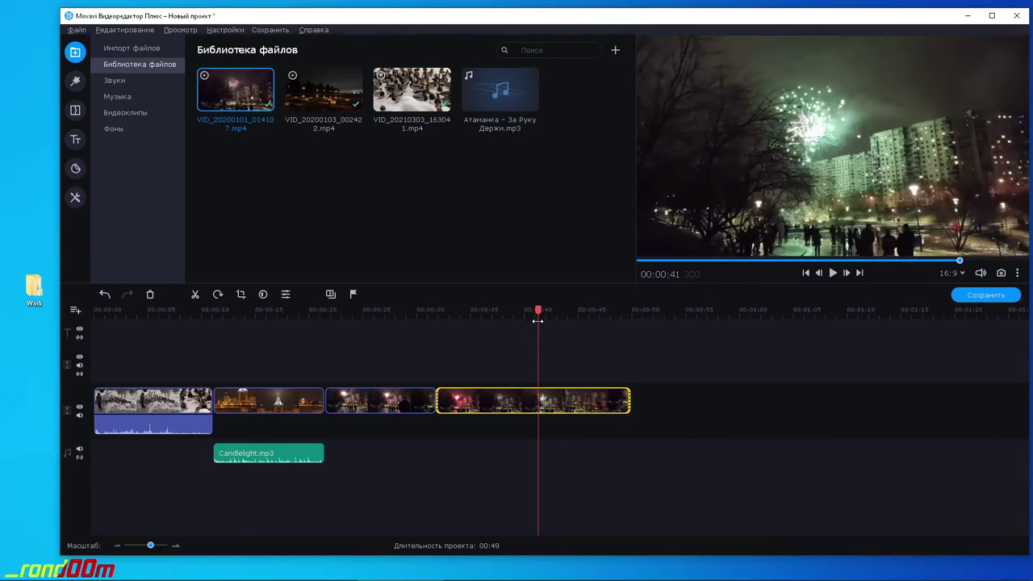
{"action": "right_click", "coordinate": [536, 394]}
{"action": "left_click", "coordinate": [565, 226]}
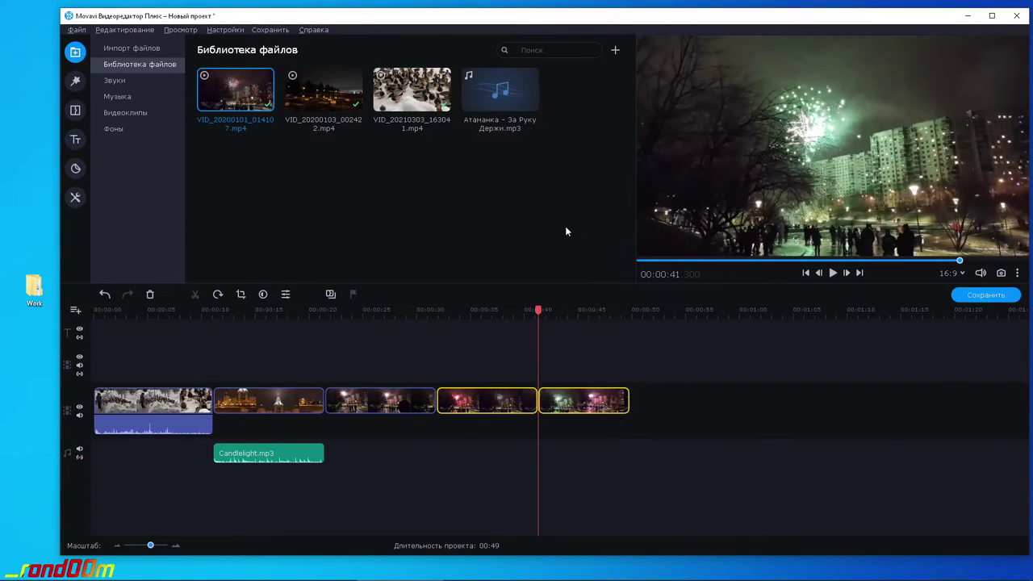
{"action": "left_click", "coordinate": [479, 412]}
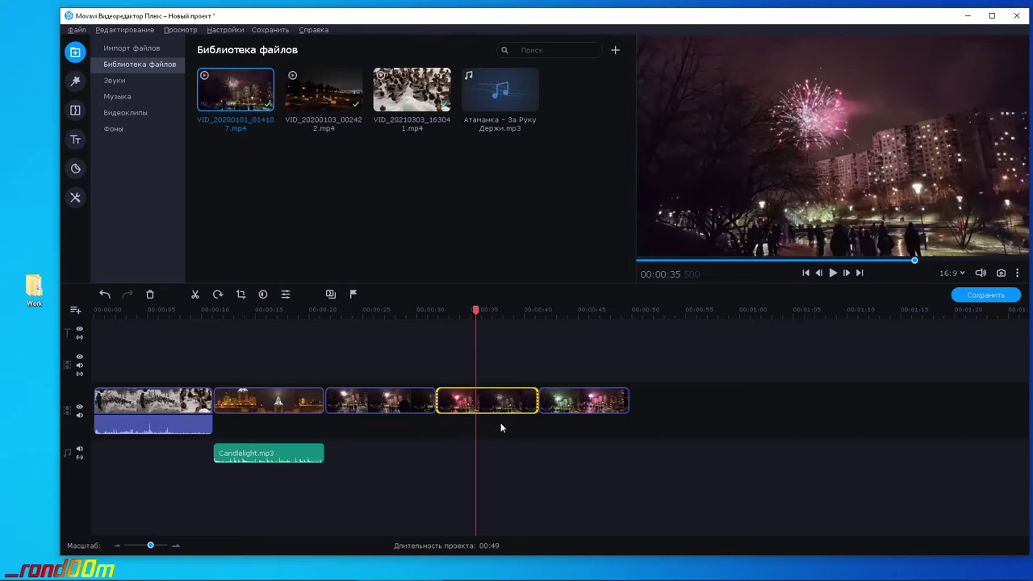
{"action": "key", "text": "Delete"}
{"action": "left_click_drag", "start_coordinate": [474, 310], "coordinate": [425, 312]}
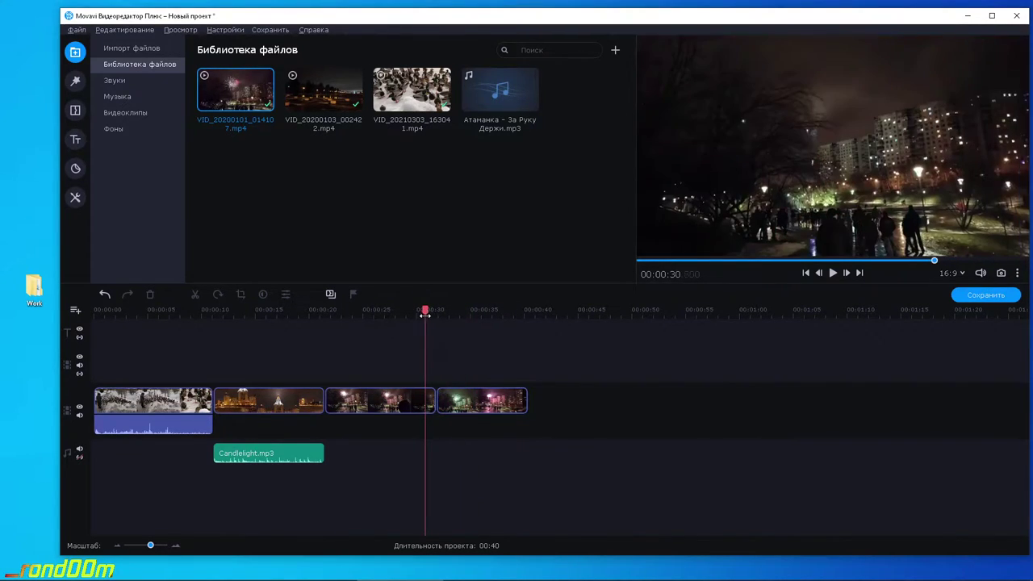
{"action": "left_click", "coordinate": [832, 274]}
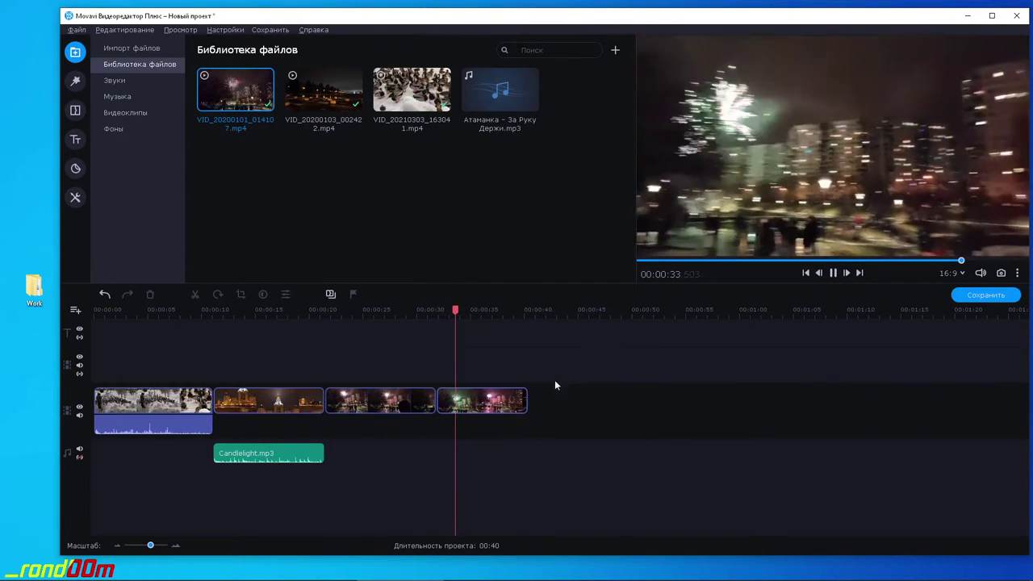
{"action": "left_click", "coordinate": [834, 274]}
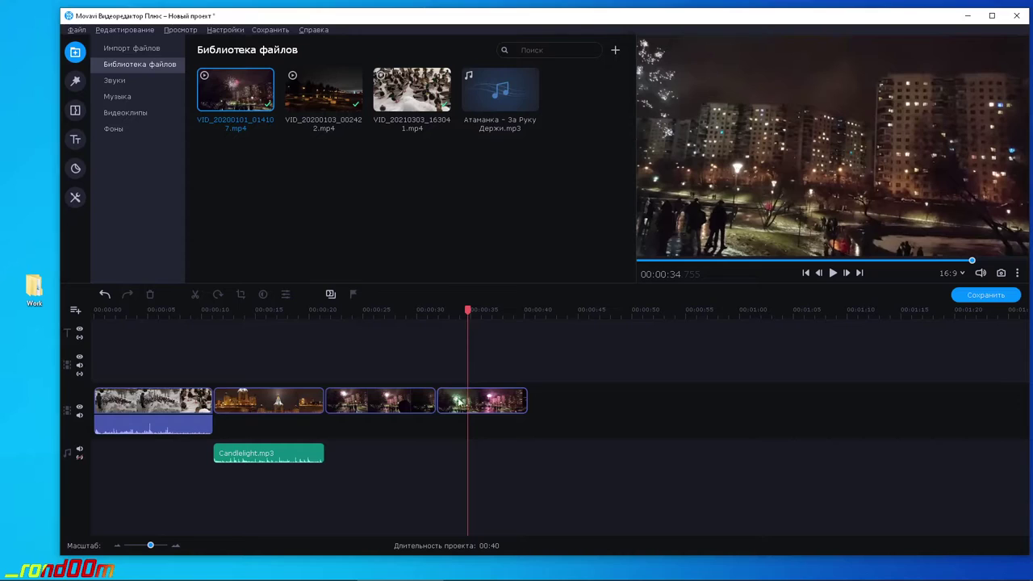
Trim the end of the first fireworks piece to about 00:25 and play back the cut.
{"action": "left_click_drag", "start_coordinate": [466, 307], "coordinate": [430, 310]}
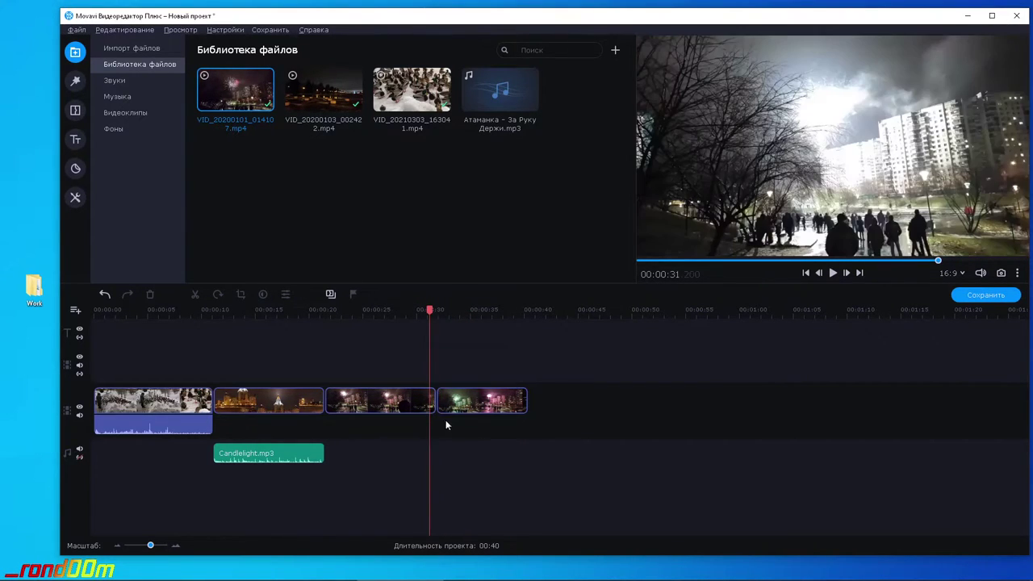
{"action": "left_click", "coordinate": [435, 406]}
{"action": "left_click_drag", "start_coordinate": [433, 401], "coordinate": [367, 401]}
{"action": "left_click", "coordinate": [307, 419]}
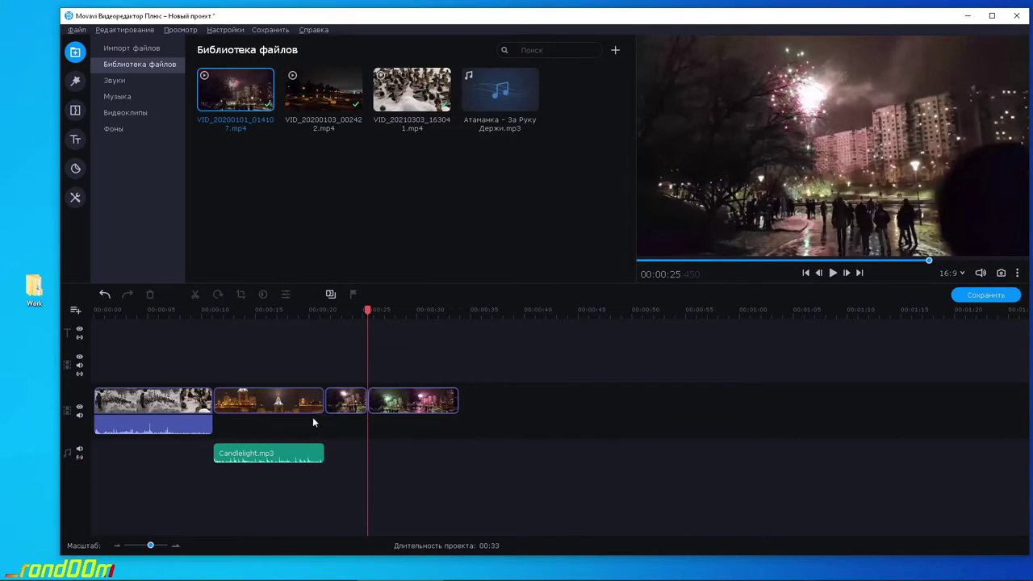
{"action": "left_click_drag", "start_coordinate": [368, 317], "coordinate": [353, 315]}
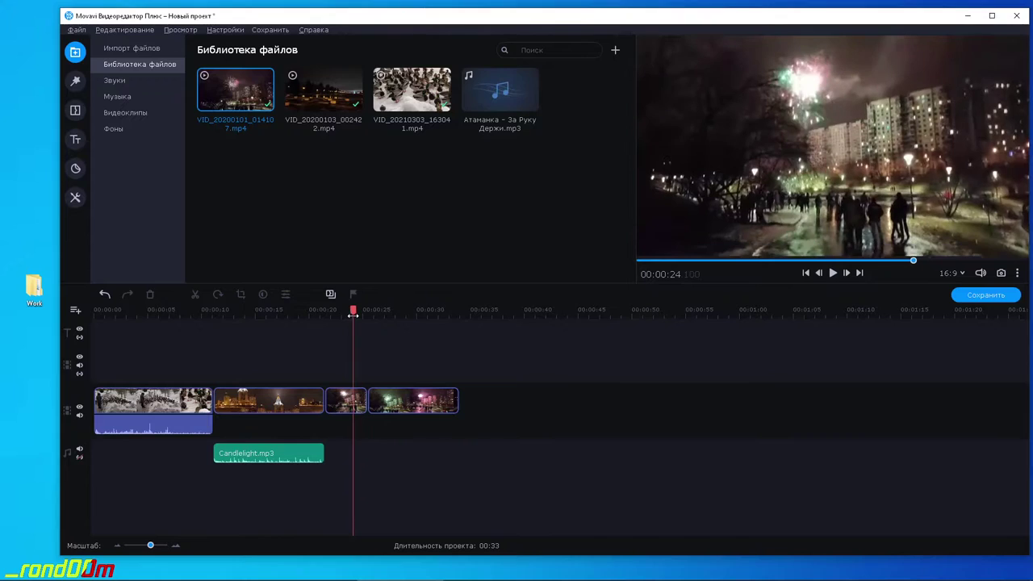
{"action": "left_click", "coordinate": [835, 273]}
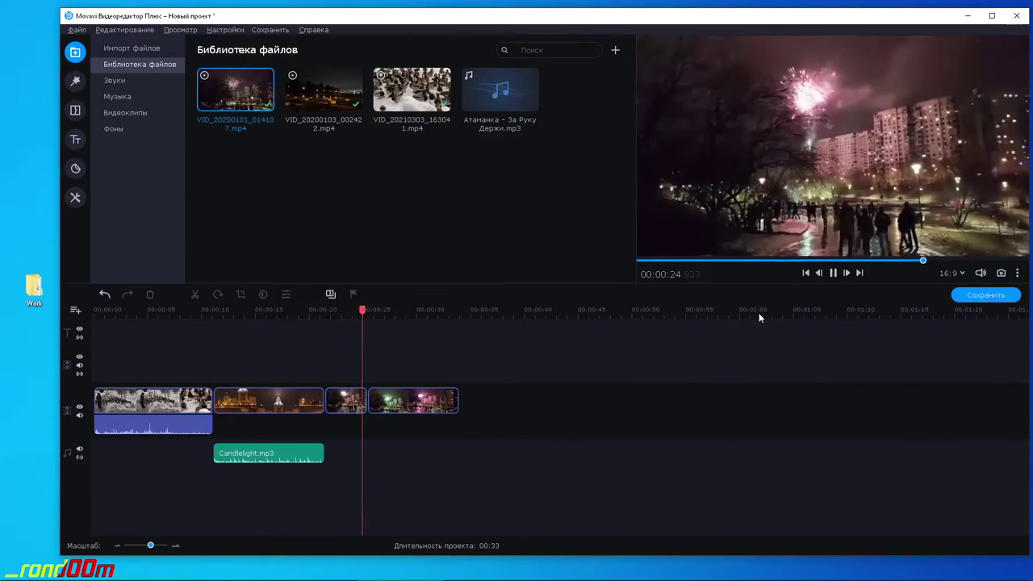
{"action": "left_click", "coordinate": [834, 274]}
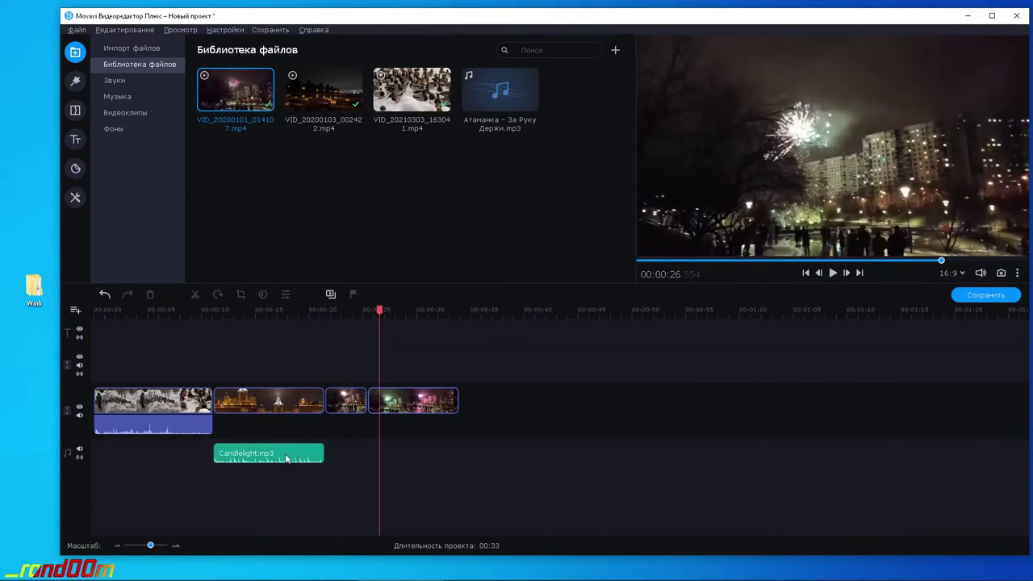
Extend Candlelight.mp3 to the end of the last fireworks clip at about 00:34 and play back the result.
{"action": "left_click", "coordinate": [295, 453]}
{"action": "left_click_drag", "start_coordinate": [324, 454], "coordinate": [459, 455]}
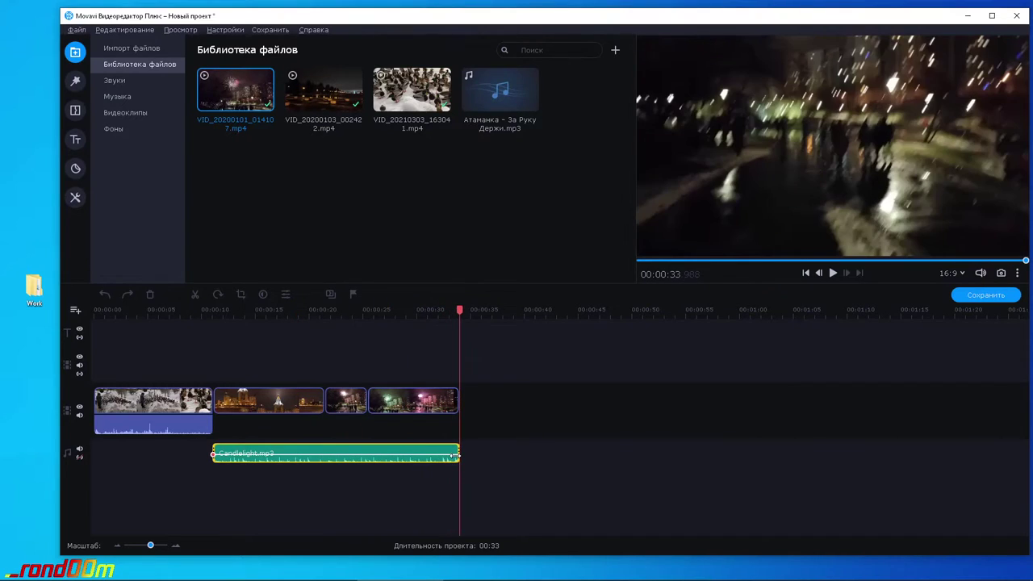
{"action": "left_click", "coordinate": [301, 399]}
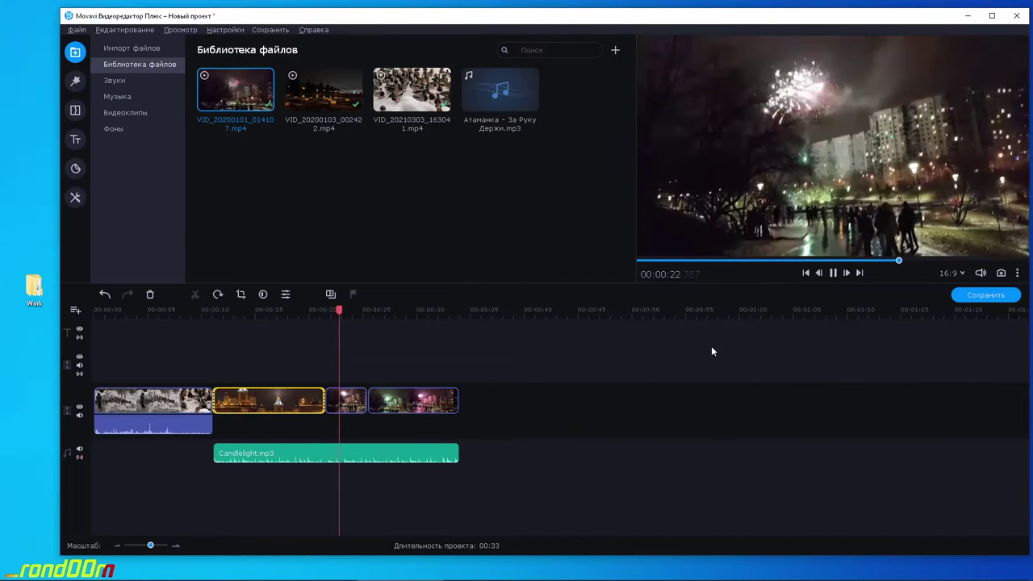
{"action": "left_click", "coordinate": [834, 274]}
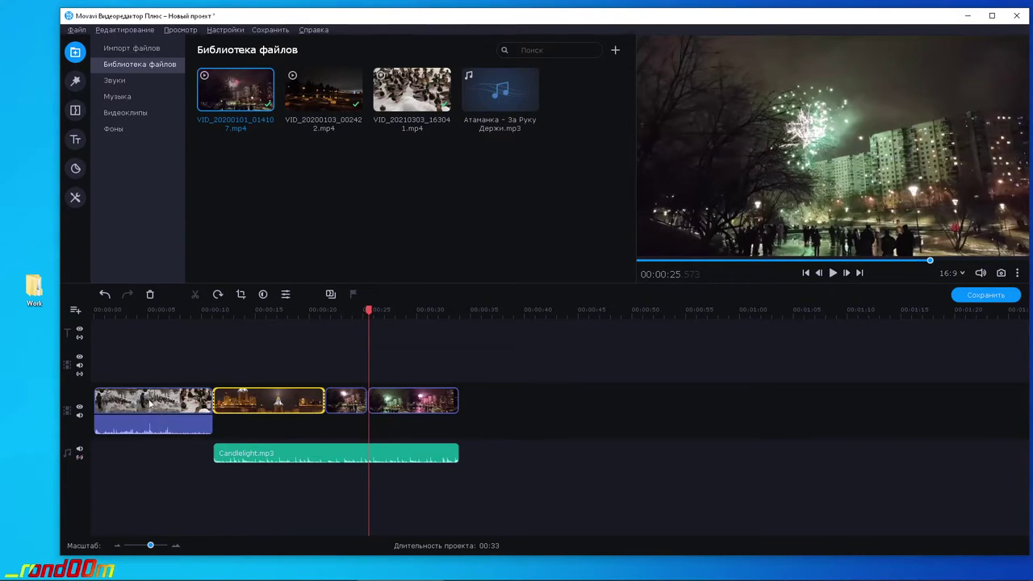
Review the duck, night and fireworks clips on the video track one by one.
{"action": "left_click", "coordinate": [545, 419]}
{"action": "left_click", "coordinate": [280, 408]}
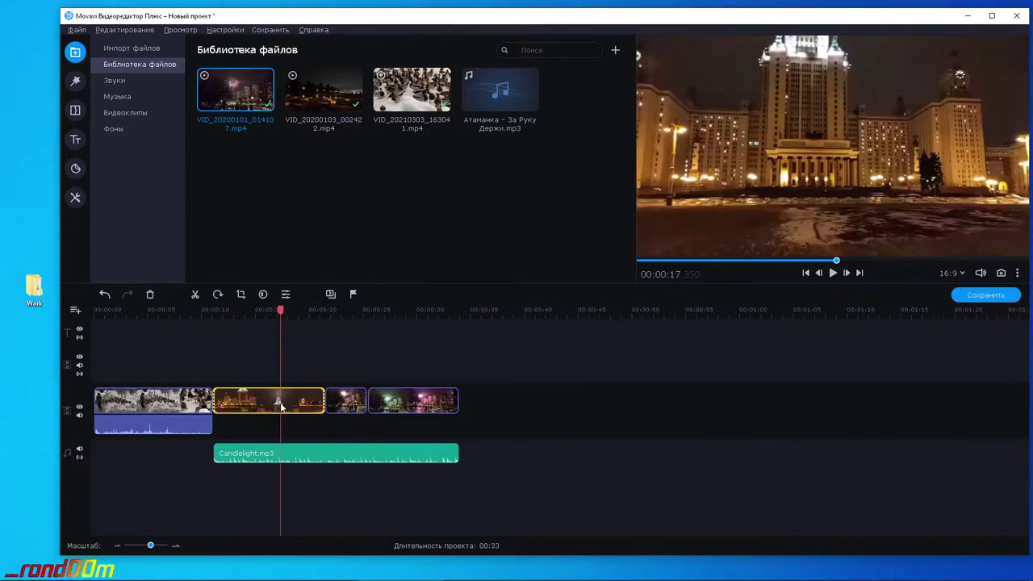
{"action": "left_click", "coordinate": [179, 405]}
{"action": "left_click", "coordinate": [263, 408]}
{"action": "left_click", "coordinate": [339, 405]}
{"action": "left_click", "coordinate": [389, 405]}
{"action": "left_click", "coordinate": [275, 407]}
{"action": "left_click", "coordinate": [187, 406]}
{"action": "left_click", "coordinate": [358, 403]}
{"action": "left_click", "coordinate": [426, 402]}
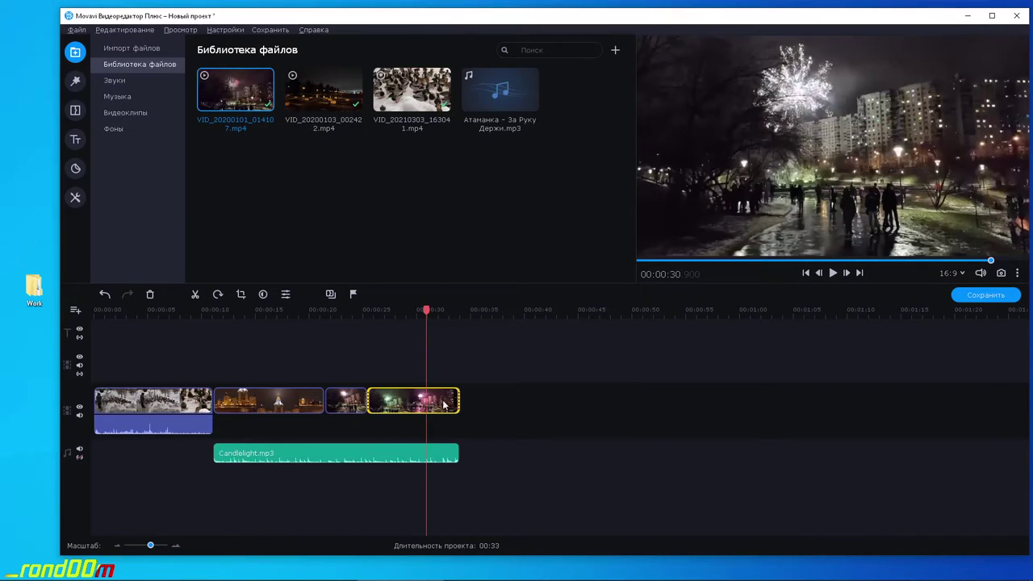
{"action": "left_click", "coordinate": [456, 400]}
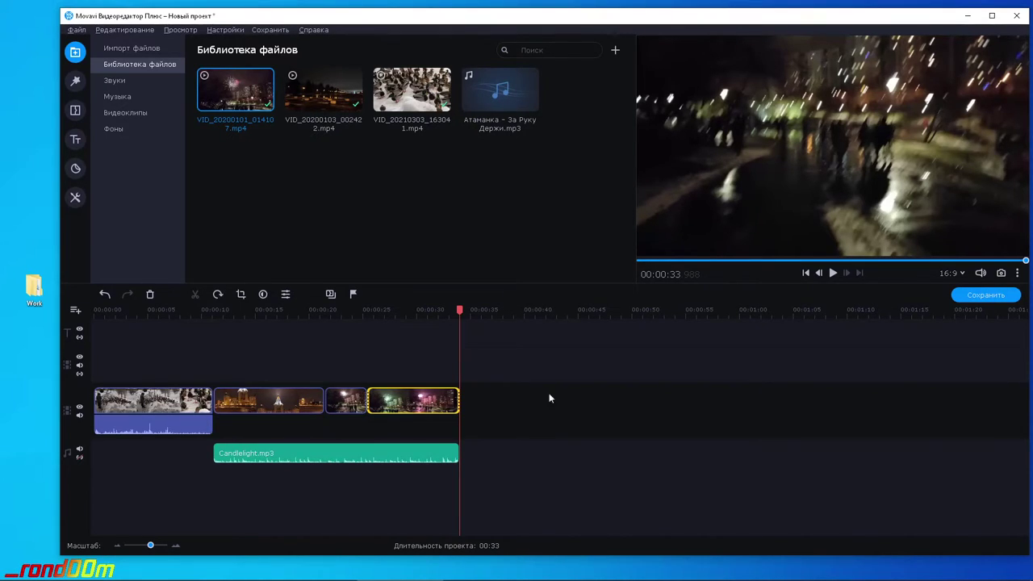
Extend the end of the duck clip to about 00:28 and shift Candlelight.mp3 to start at about 00:15.
{"action": "left_click", "coordinate": [185, 407]}
{"action": "left_click_drag", "start_coordinate": [213, 403], "coordinate": [400, 404]}
{"action": "left_click", "coordinate": [250, 408]}
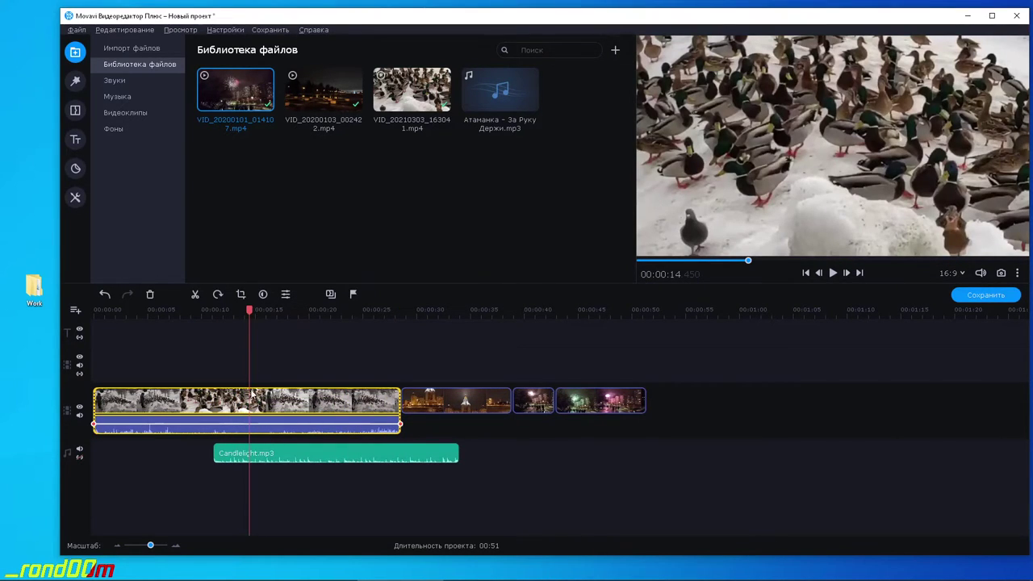
{"action": "left_click", "coordinate": [266, 403]}
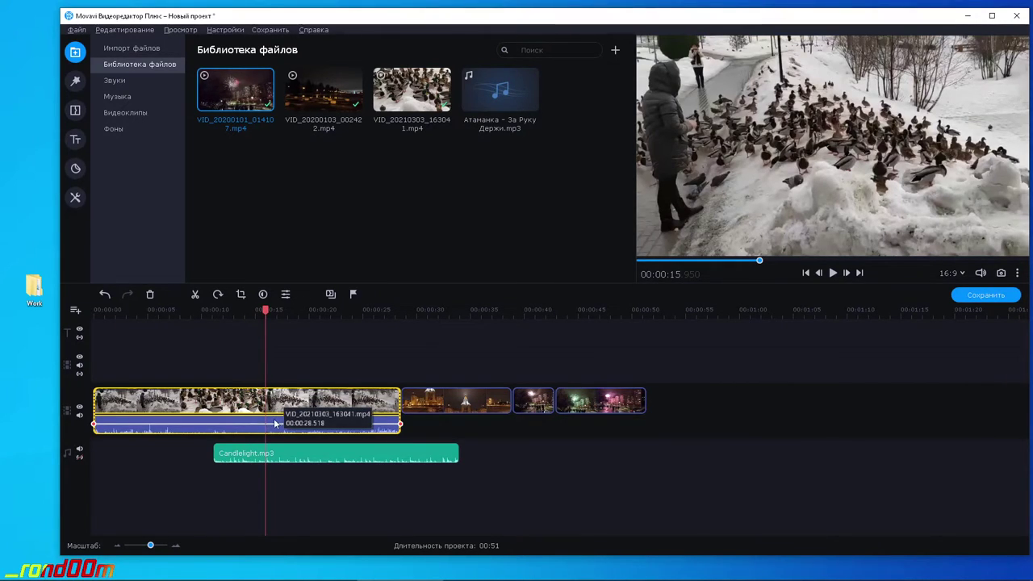
{"action": "left_click_drag", "start_coordinate": [298, 455], "coordinate": [337, 460]}
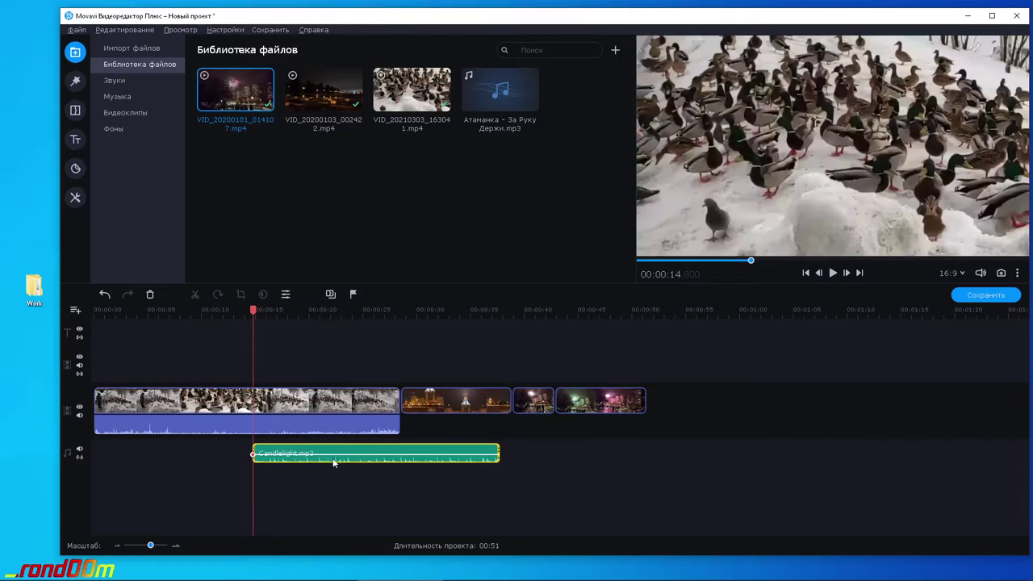
Split the duck clip at about 00:14.6 and again at 00:19.
{"action": "left_click", "coordinate": [253, 401]}
{"action": "right_click", "coordinate": [252, 402]}
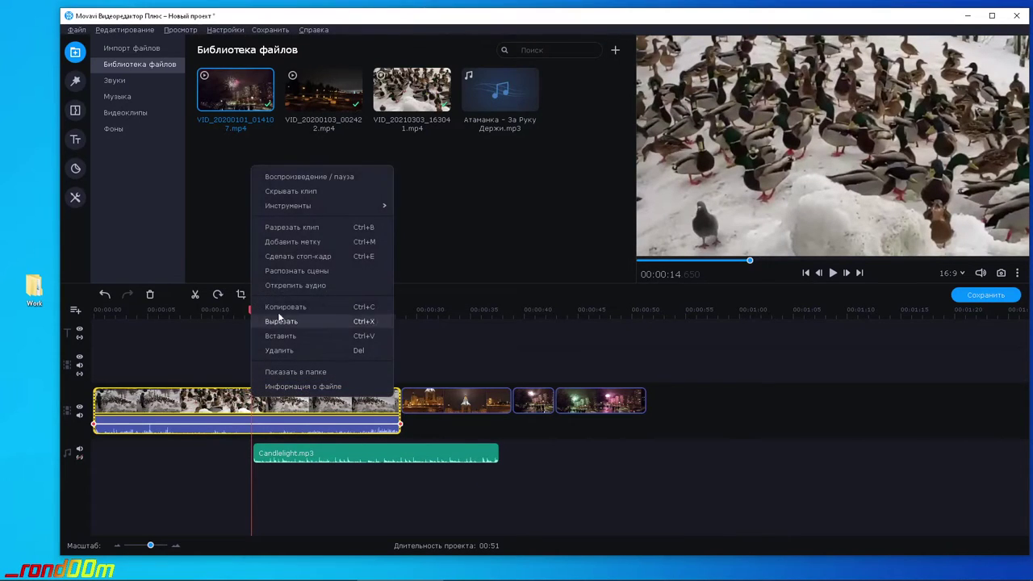
{"action": "left_click", "coordinate": [277, 233]}
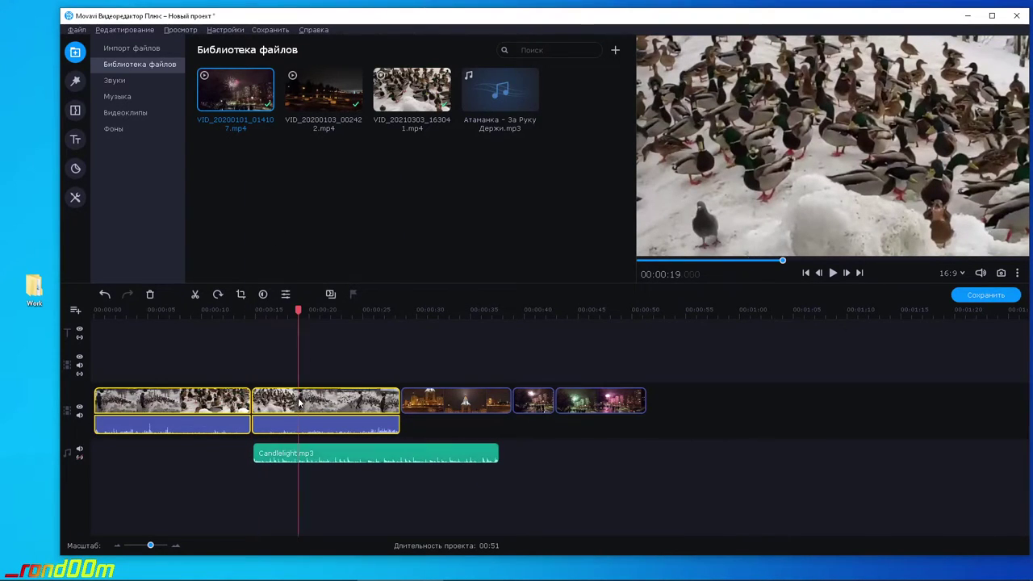
{"action": "left_click", "coordinate": [299, 404]}
{"action": "right_click", "coordinate": [299, 403]}
{"action": "left_click", "coordinate": [333, 226]}
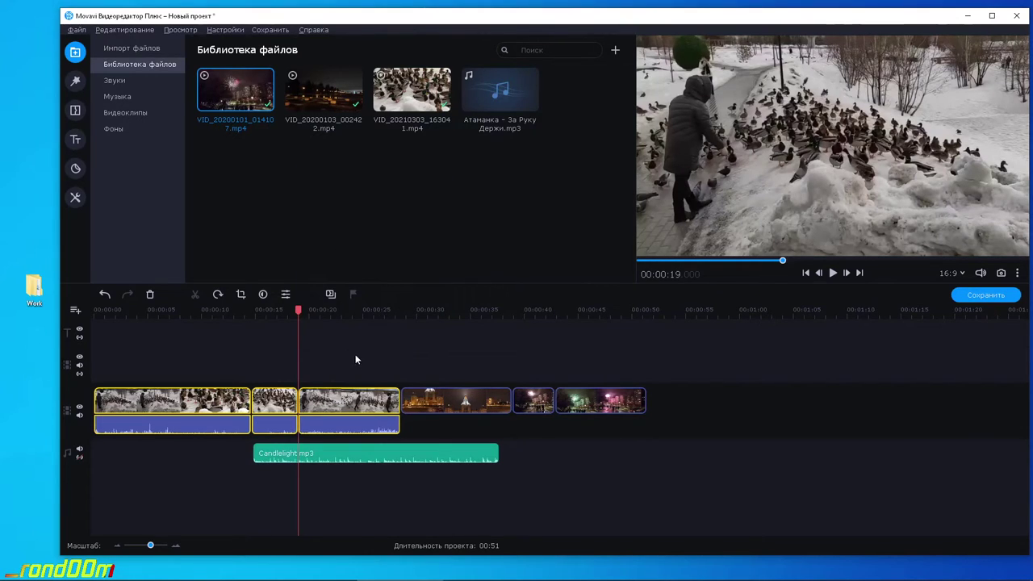
Delete the audio of the short middle duck piece, keeping its video.
{"action": "left_click", "coordinate": [280, 406]}
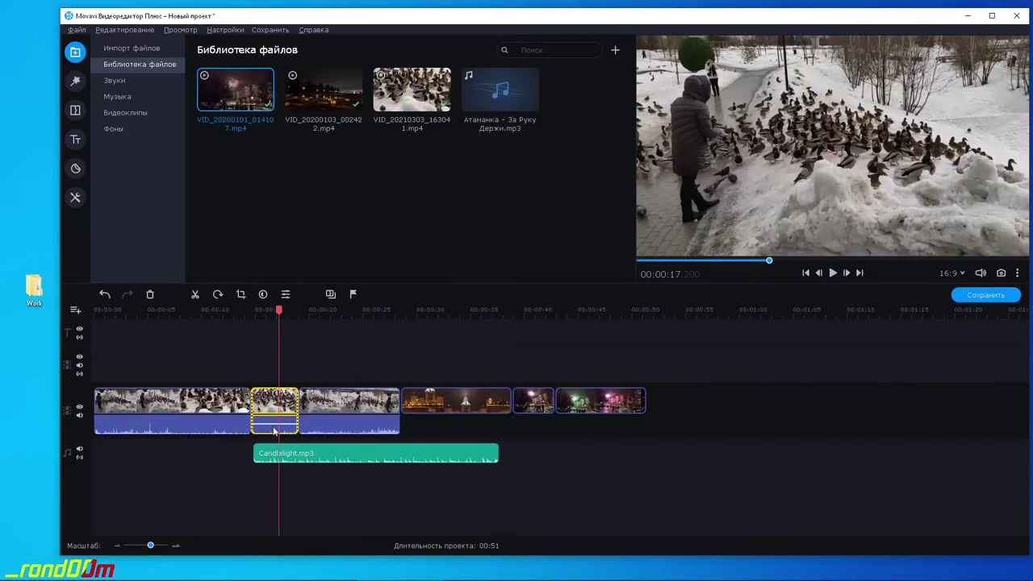
{"action": "left_click", "coordinate": [315, 408]}
{"action": "left_click", "coordinate": [279, 407]}
{"action": "left_click", "coordinate": [273, 408]}
{"action": "left_click", "coordinate": [284, 426]}
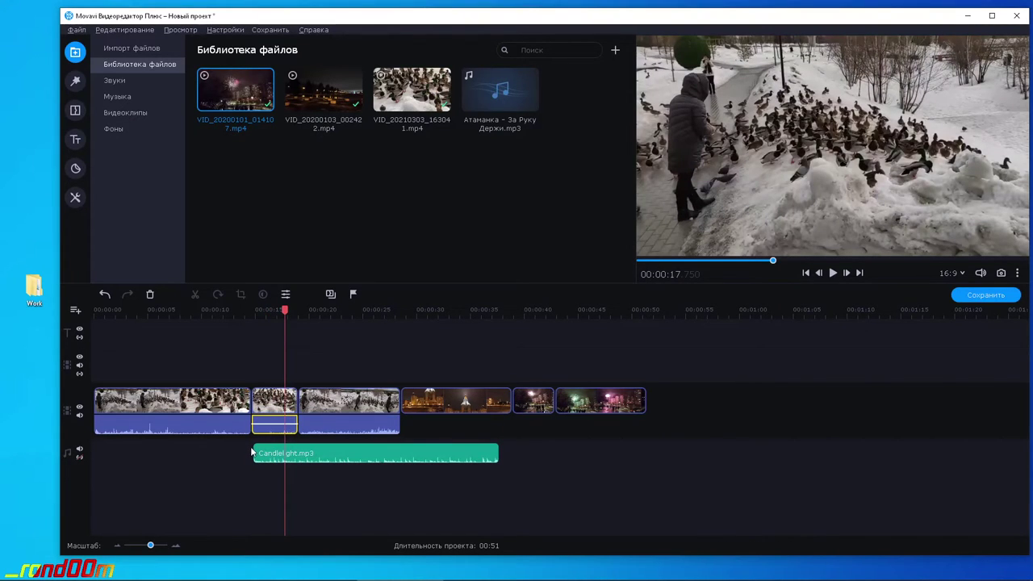
{"action": "right_click", "coordinate": [266, 427]}
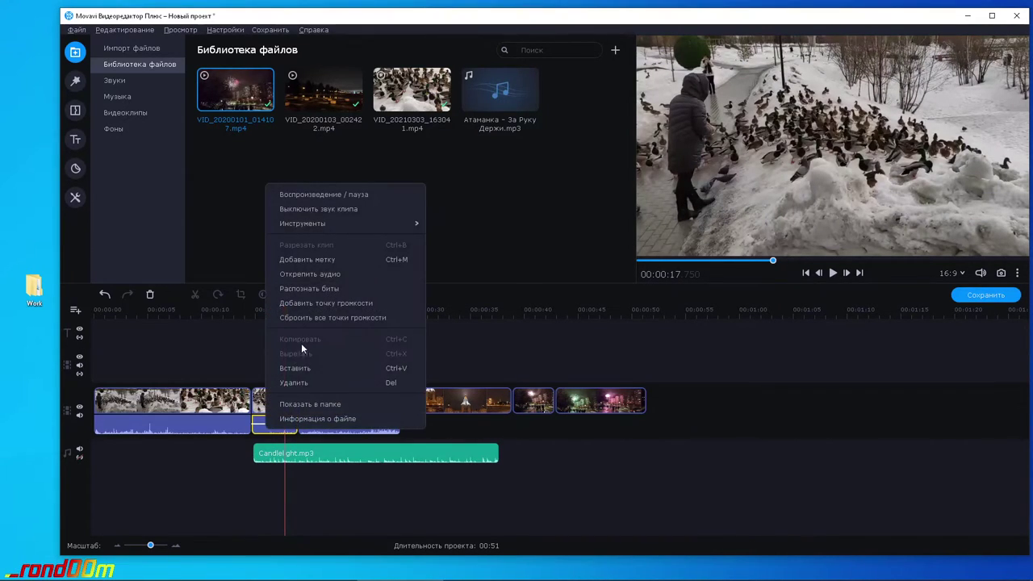
{"action": "left_click", "coordinate": [300, 383]}
Move Candlelight.mp3 along the audio track to start together with the night clip.
{"action": "left_click", "coordinate": [272, 410]}
{"action": "left_click", "coordinate": [268, 412]}
{"action": "left_click_drag", "start_coordinate": [299, 453], "coordinate": [446, 454]}
Split the last duck piece at about 00:22.6.
{"action": "left_click", "coordinate": [307, 409]}
{"action": "left_click", "coordinate": [339, 401]}
{"action": "right_click", "coordinate": [339, 401]}
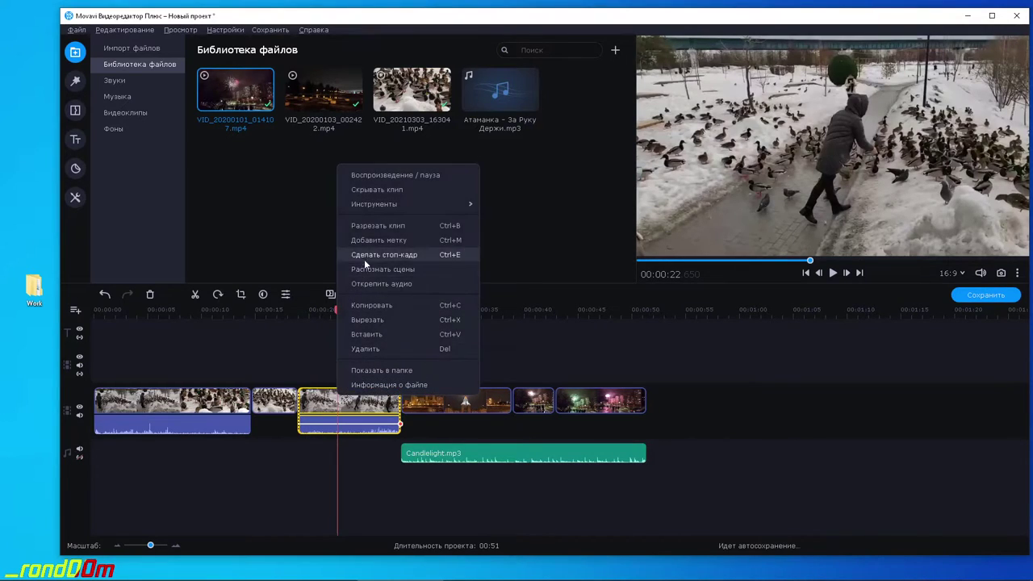
{"action": "left_click", "coordinate": [374, 224]}
Set the speed of the short duck piece starting at 00:19 to 455% and play back that section.
{"action": "left_click", "coordinate": [319, 411]}
{"action": "double_click", "coordinate": [311, 403]}
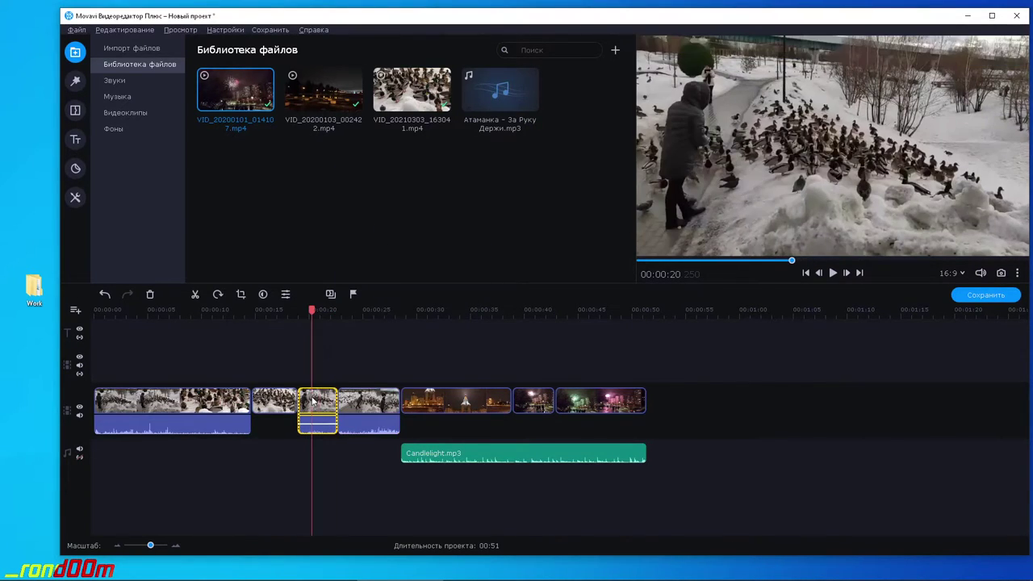
{"action": "left_click_drag", "start_coordinate": [284, 127], "coordinate": [329, 125]}
{"action": "left_click", "coordinate": [282, 408]}
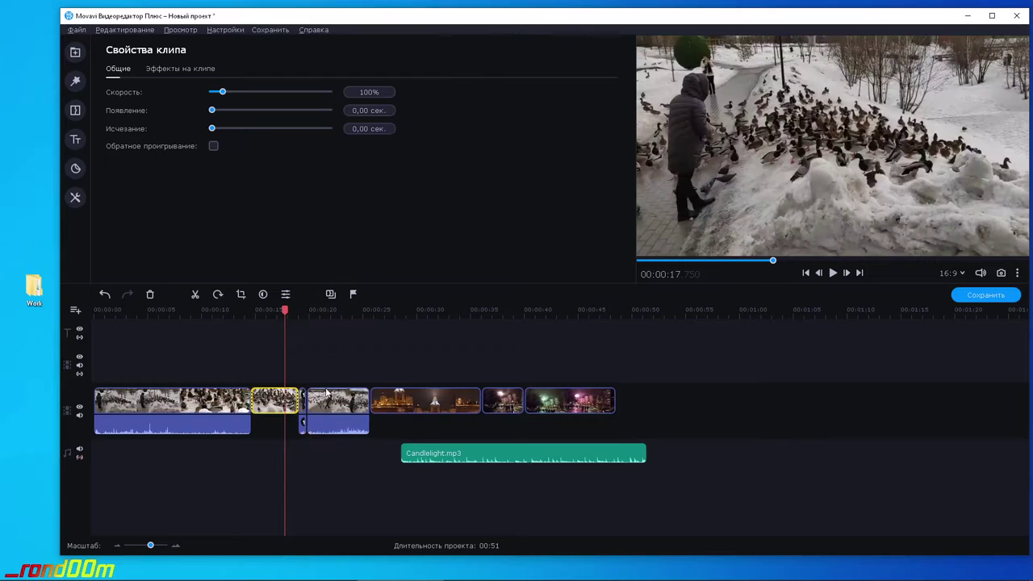
{"action": "left_click", "coordinate": [832, 274]}
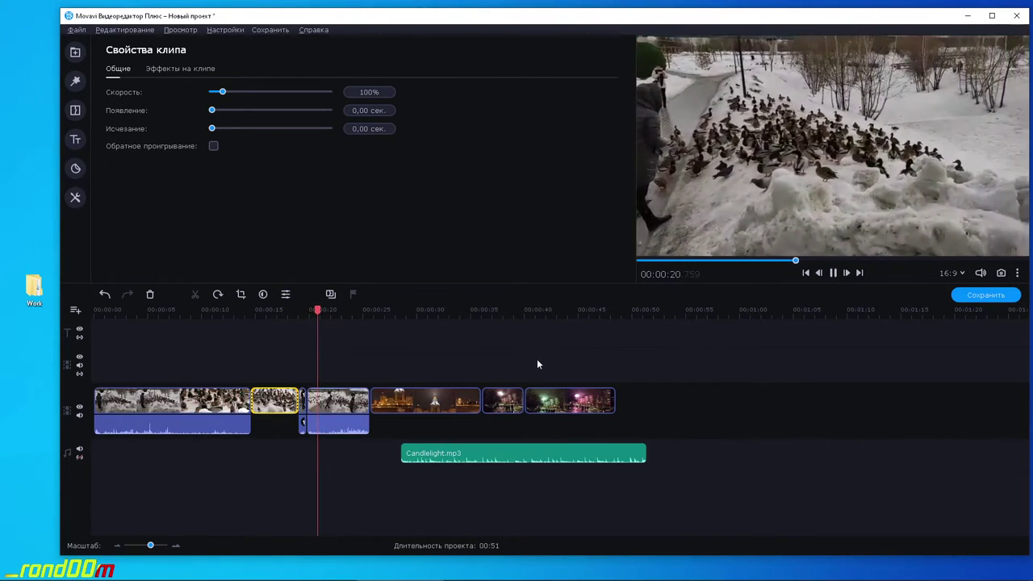
{"action": "left_click", "coordinate": [832, 273]}
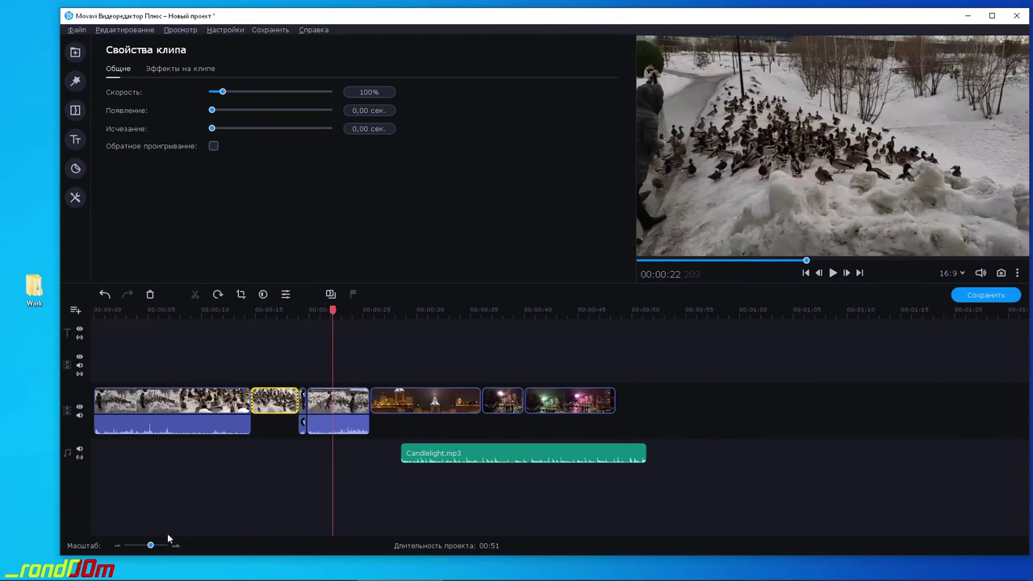
{"action": "left_click_drag", "start_coordinate": [151, 546], "coordinate": [155, 547]}
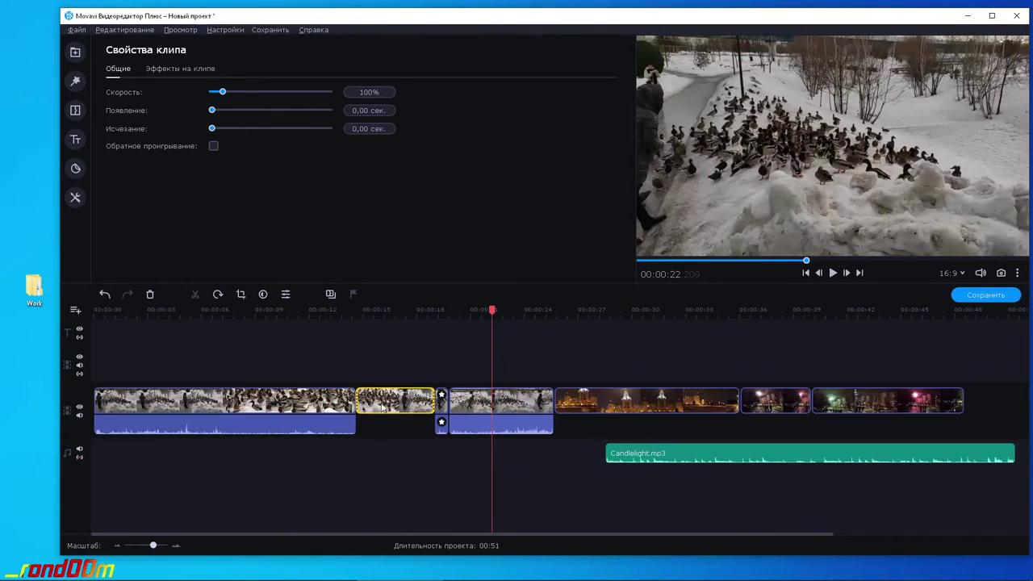
{"action": "left_click", "coordinate": [443, 410]}
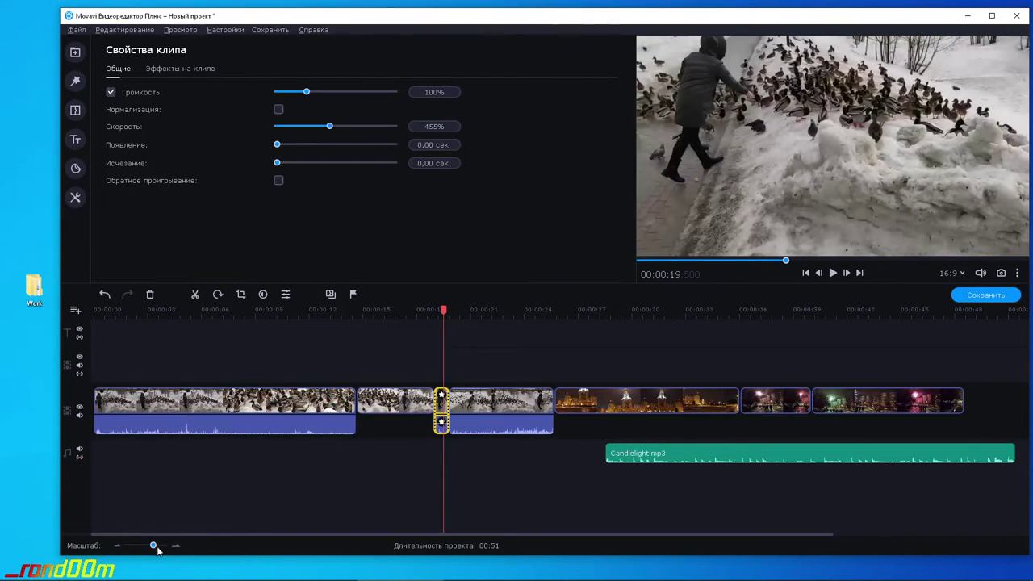
Lengthen the sped-up short duck piece slightly by extending its end on the video track.
{"action": "left_click_drag", "start_coordinate": [153, 546], "coordinate": [160, 547]}
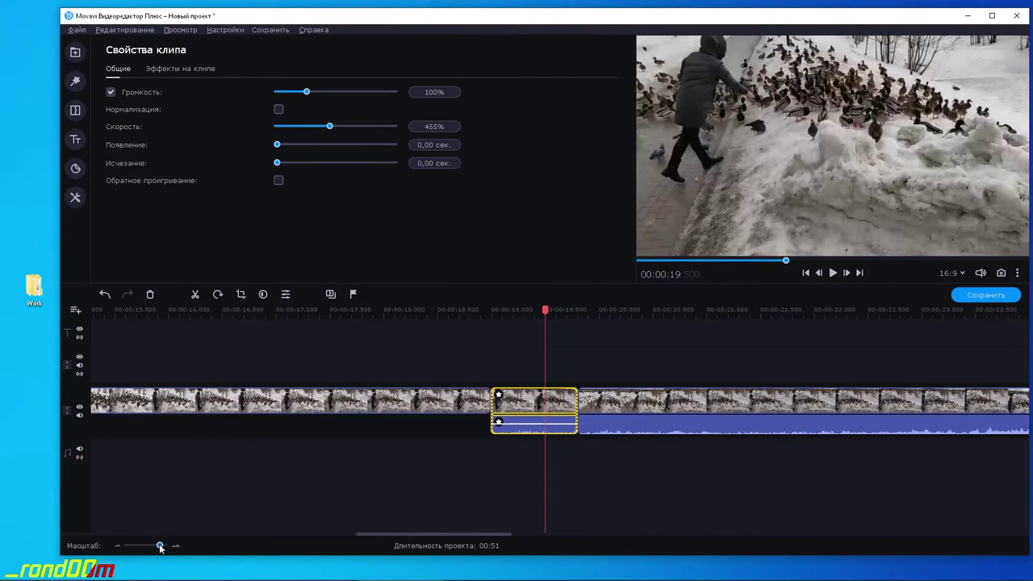
{"action": "left_click", "coordinate": [525, 406]}
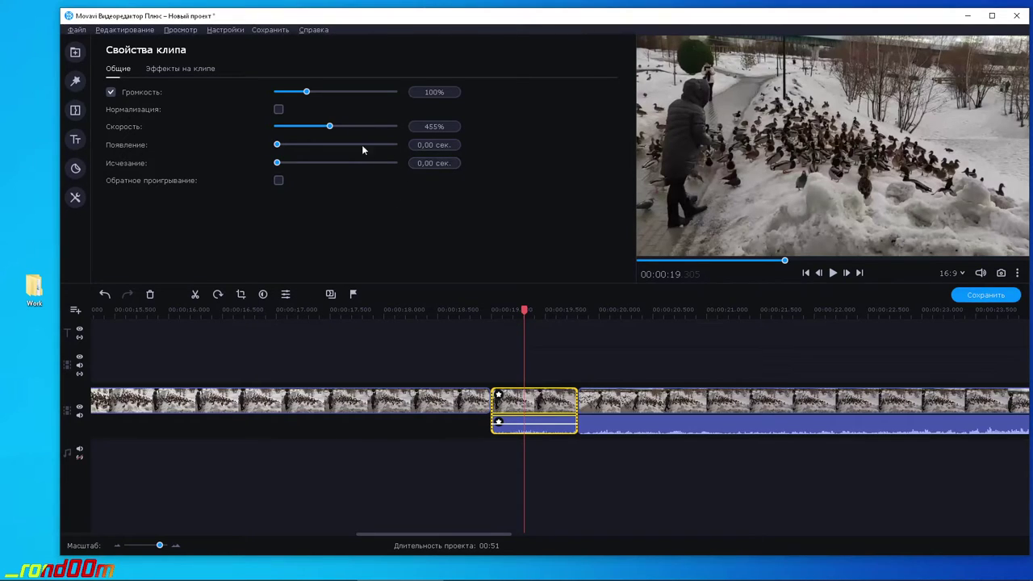
{"action": "left_click_drag", "start_coordinate": [160, 546], "coordinate": [150, 547]}
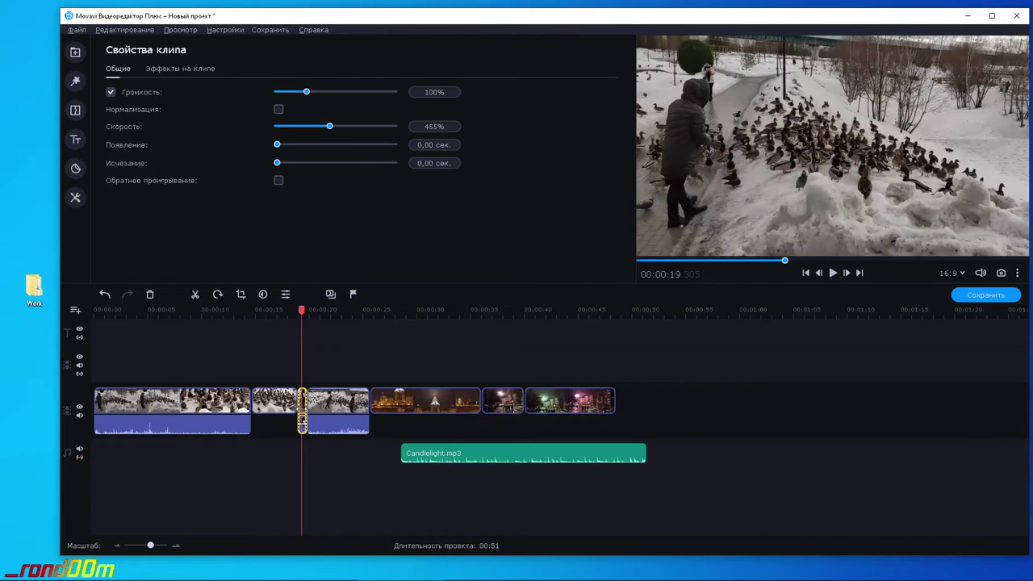
{"action": "left_click_drag", "start_coordinate": [150, 546], "coordinate": [157, 545]}
{"action": "left_click_drag", "start_coordinate": [292, 534], "coordinate": [368, 524]}
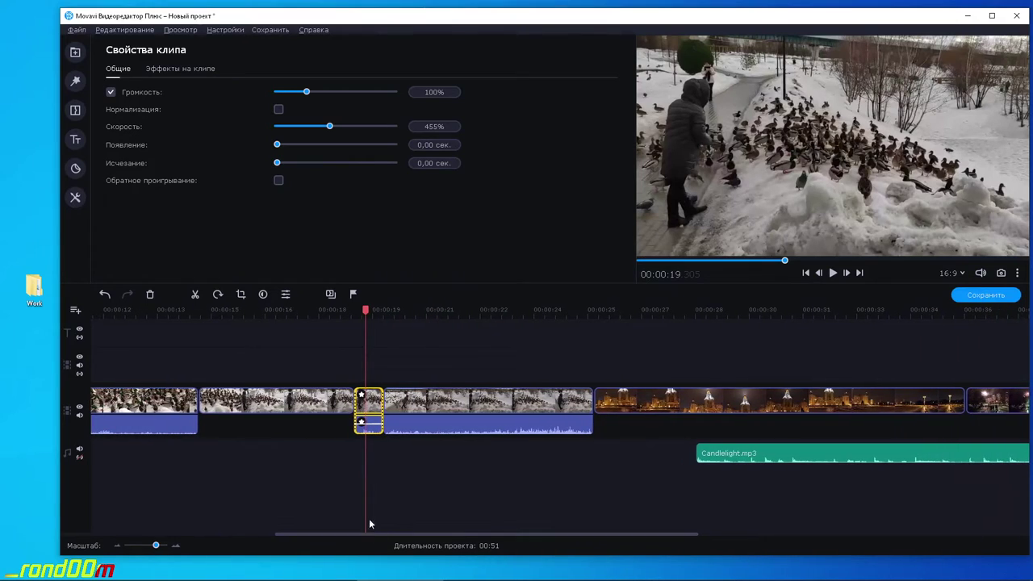
{"action": "left_click", "coordinate": [377, 406]}
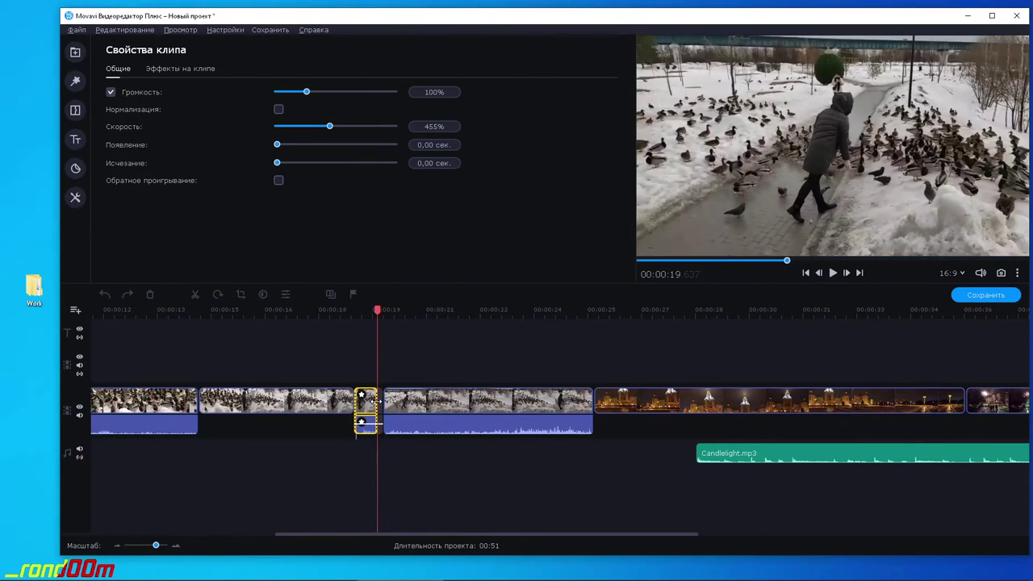
{"action": "mouse_move", "coordinate": [376, 401]}
{"action": "left_mouse_down"}
{"action": "mouse_move", "coordinate": [429, 401]}
{"action": "mouse_move", "coordinate": [388, 401]}
{"action": "left_mouse_up"}
Move Candlelight.mp3 earlier on the audio track so it starts together with the night clip at about 00:25.9.
{"action": "left_click", "coordinate": [598, 462]}
{"action": "left_click_drag", "start_coordinate": [733, 461], "coordinate": [638, 463]}
{"action": "left_click", "coordinate": [519, 498]}
{"action": "left_click_drag", "start_coordinate": [548, 536], "coordinate": [776, 538]}
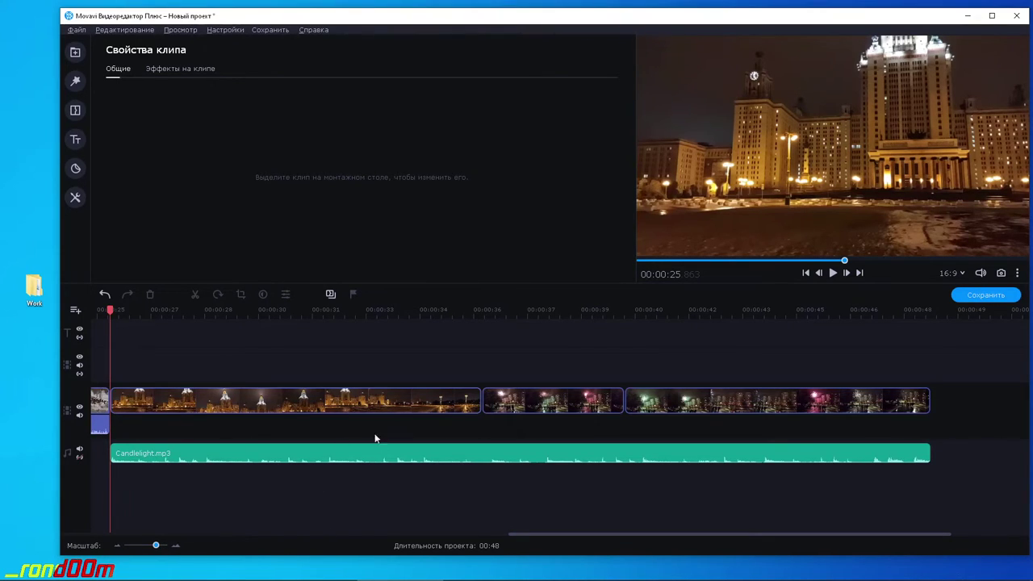
{"action": "left_click_drag", "start_coordinate": [155, 548], "coordinate": [151, 547]}
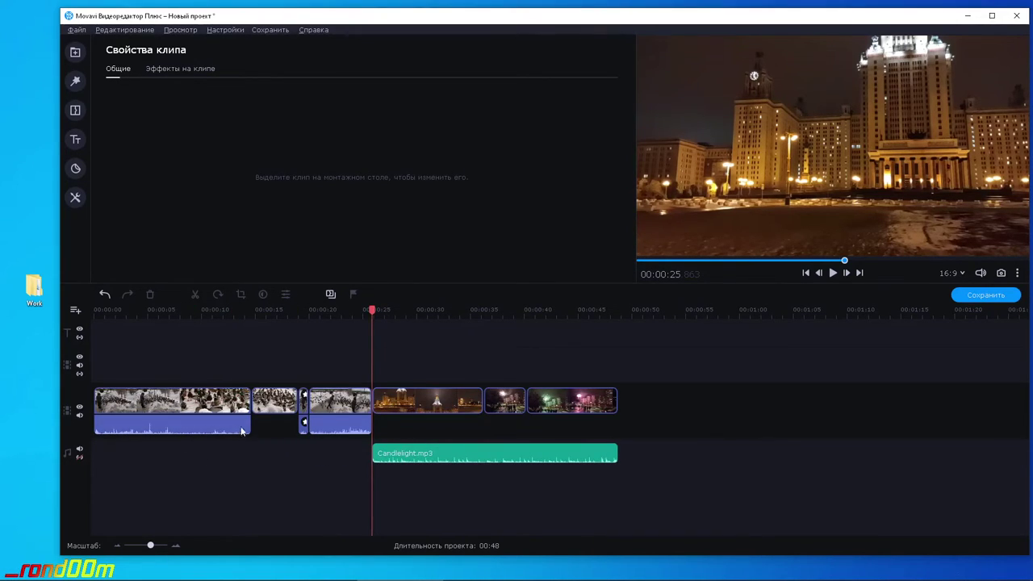
Split the first duck clip at about 00:04.2 and again at about 00:07.65.
{"action": "left_click", "coordinate": [75, 53]}
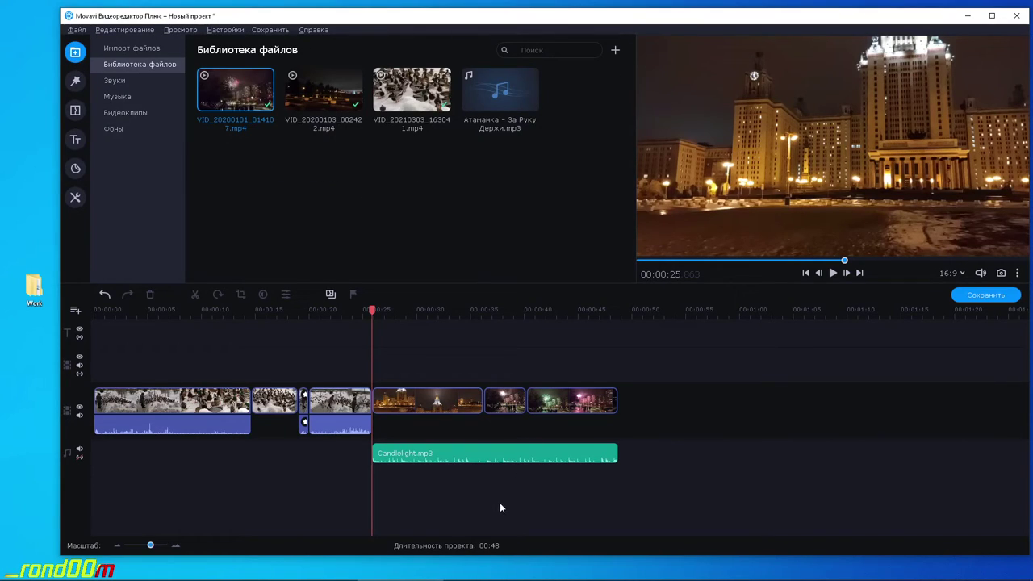
{"action": "left_click", "coordinate": [140, 407]}
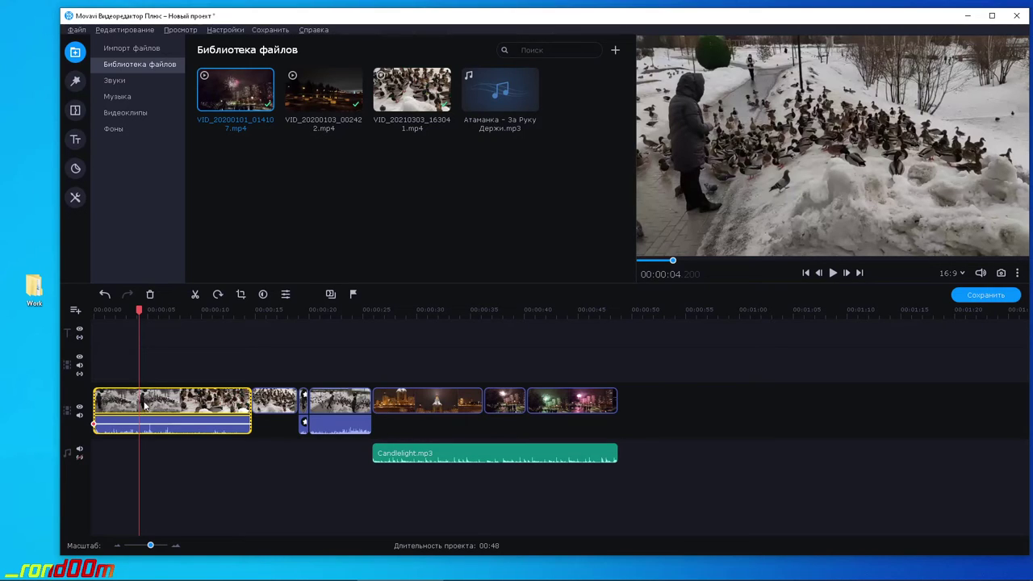
{"action": "right_click", "coordinate": [140, 399]}
{"action": "left_click", "coordinate": [179, 226]}
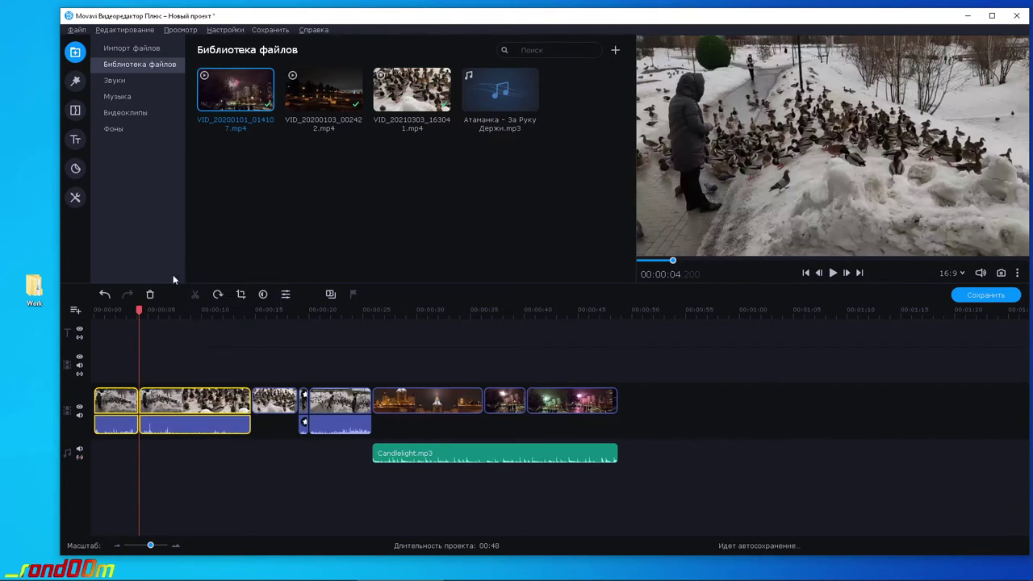
{"action": "left_click", "coordinate": [176, 404]}
{"action": "right_click", "coordinate": [179, 399]}
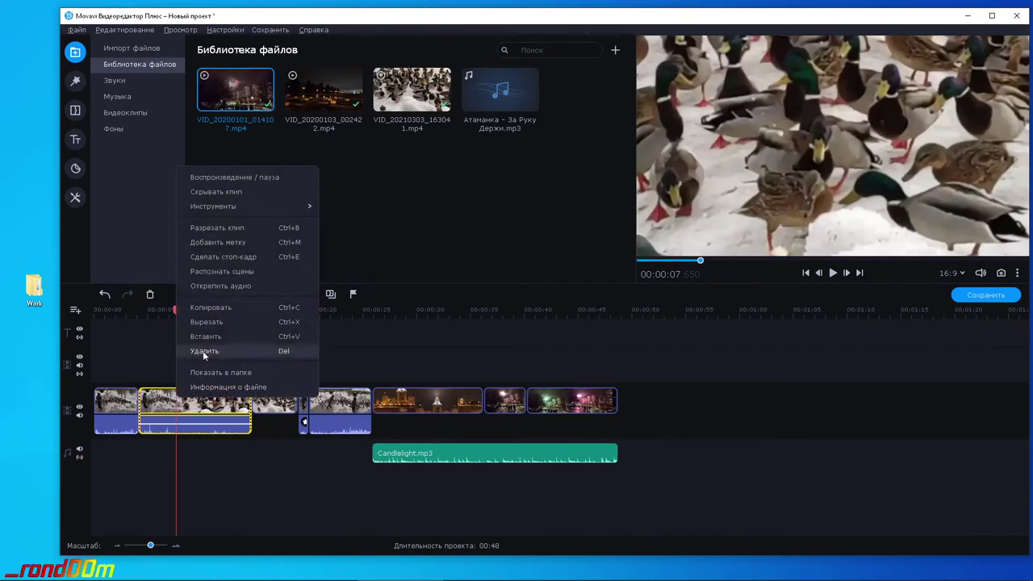
{"action": "left_click", "coordinate": [201, 225]}
Delete the duck piece between the two new cuts and close the gap.
{"action": "left_click", "coordinate": [157, 404]}
{"action": "right_click", "coordinate": [168, 399]}
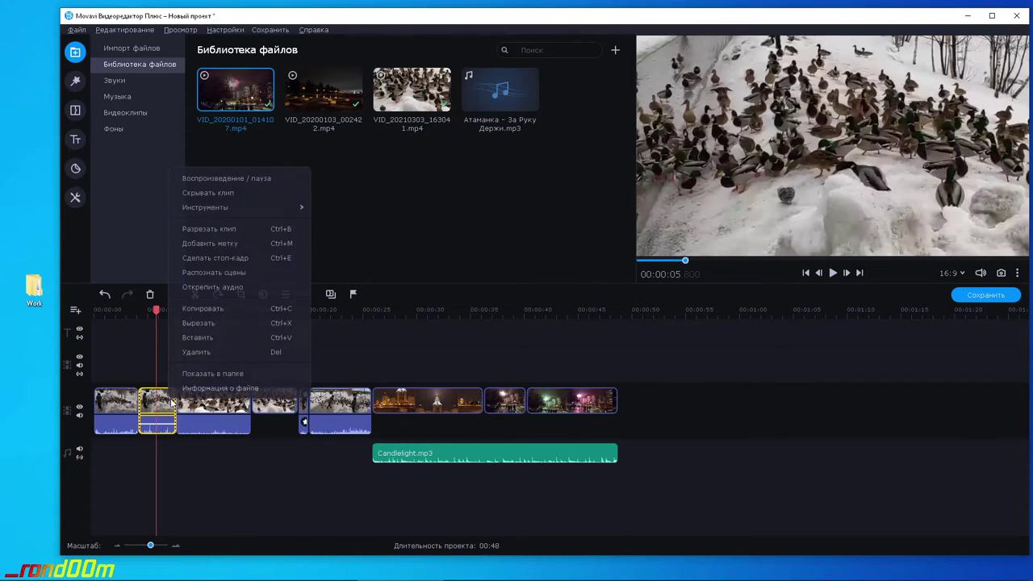
{"action": "left_click", "coordinate": [201, 353]}
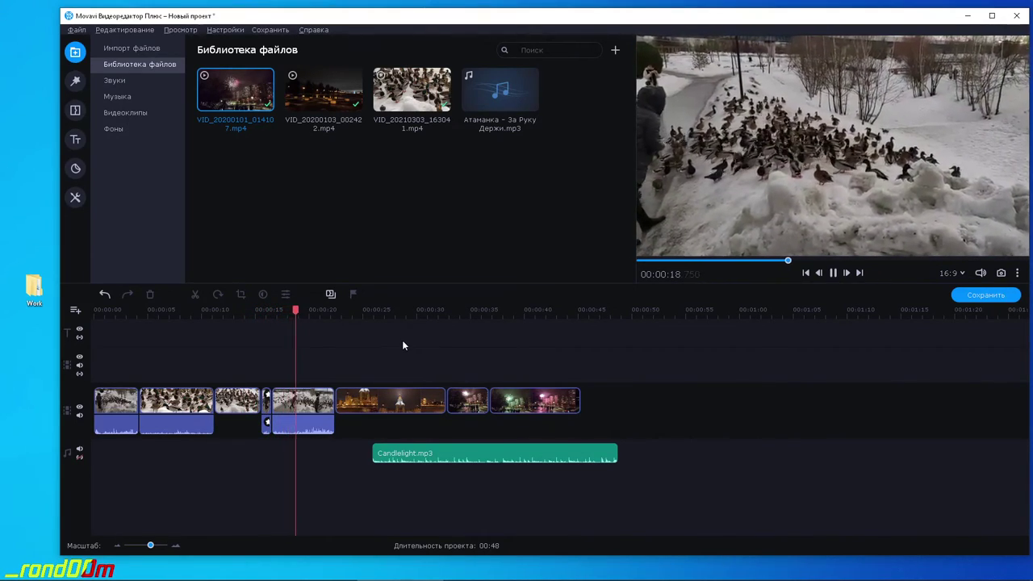
Realign Candlelight.mp3 with the shifted start of the night clip and play back that section.
{"action": "left_click_drag", "start_coordinate": [426, 454], "coordinate": [385, 450]}
{"action": "left_click", "coordinate": [336, 423]}
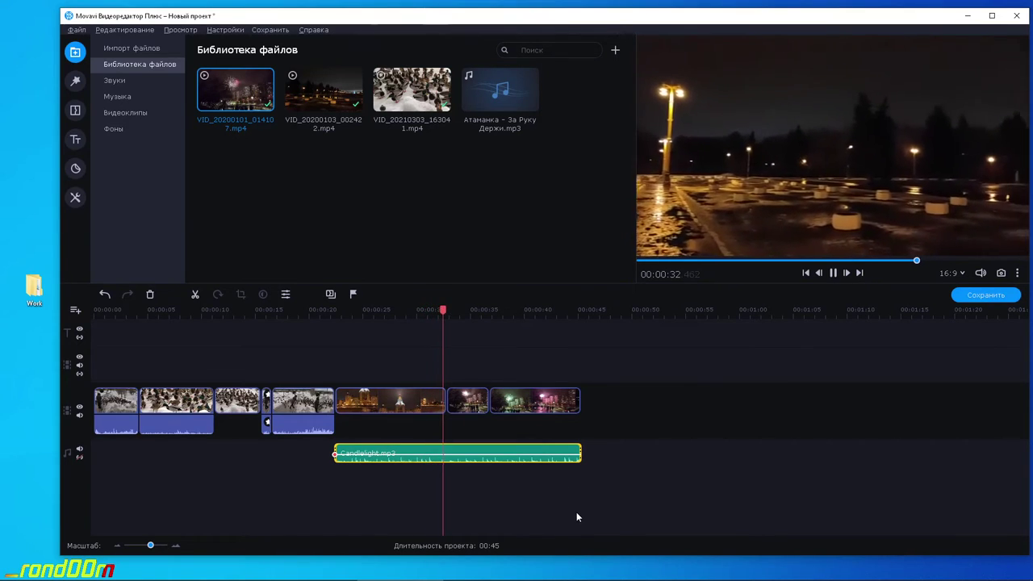
{"action": "left_click", "coordinate": [834, 273]}
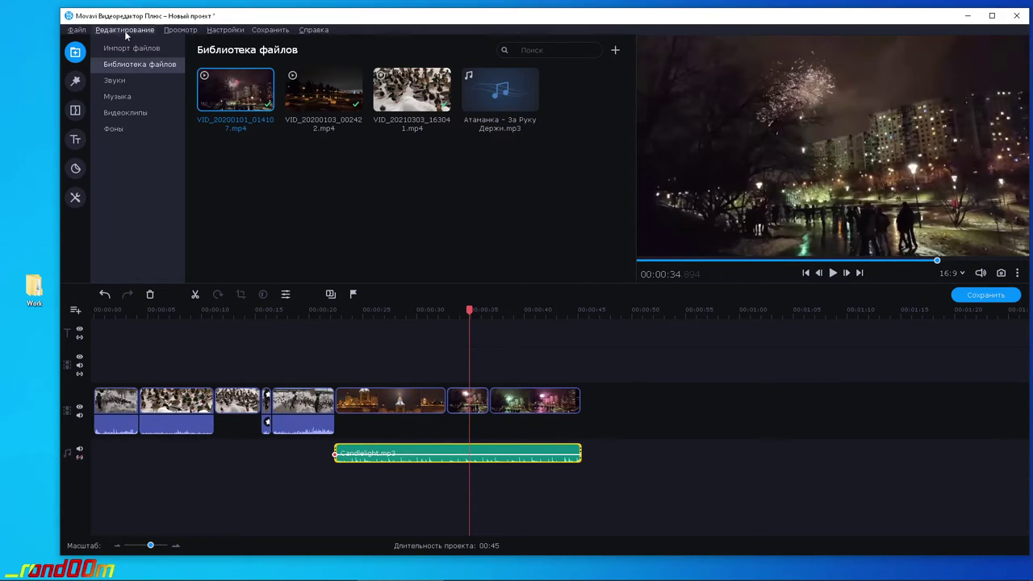
Start saving the movie as an MP4 media file and set the export frame rate to 60 in the advanced settings.
{"action": "left_click", "coordinate": [77, 30]}
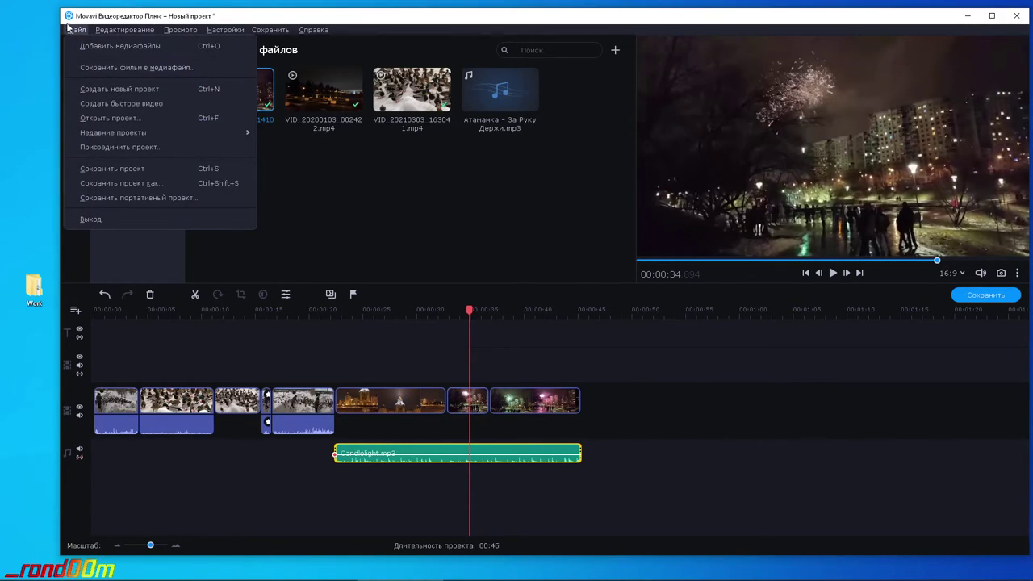
{"action": "left_click", "coordinate": [147, 67]}
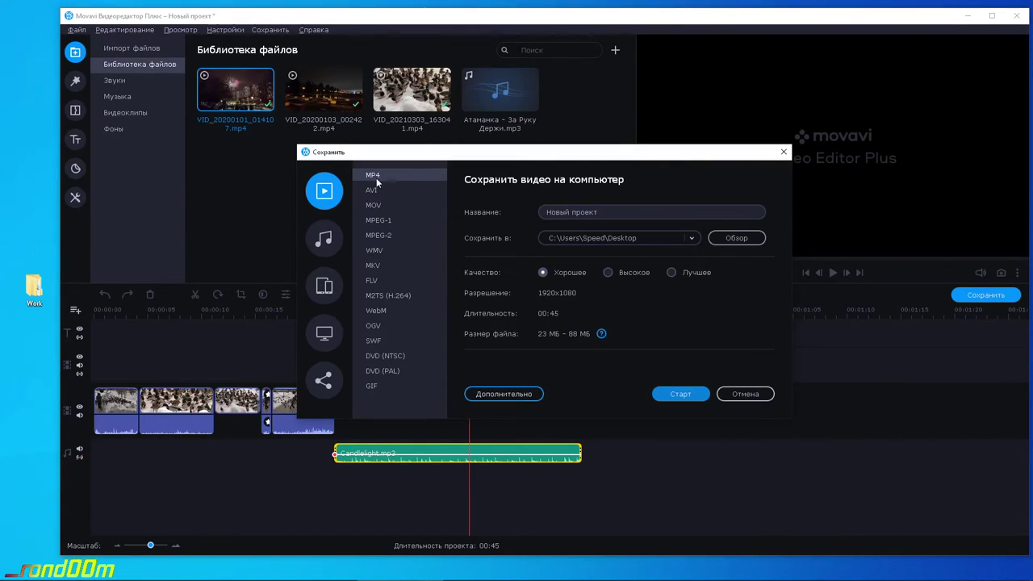
{"action": "left_click", "coordinate": [503, 395]}
{"action": "left_click", "coordinate": [539, 251]}
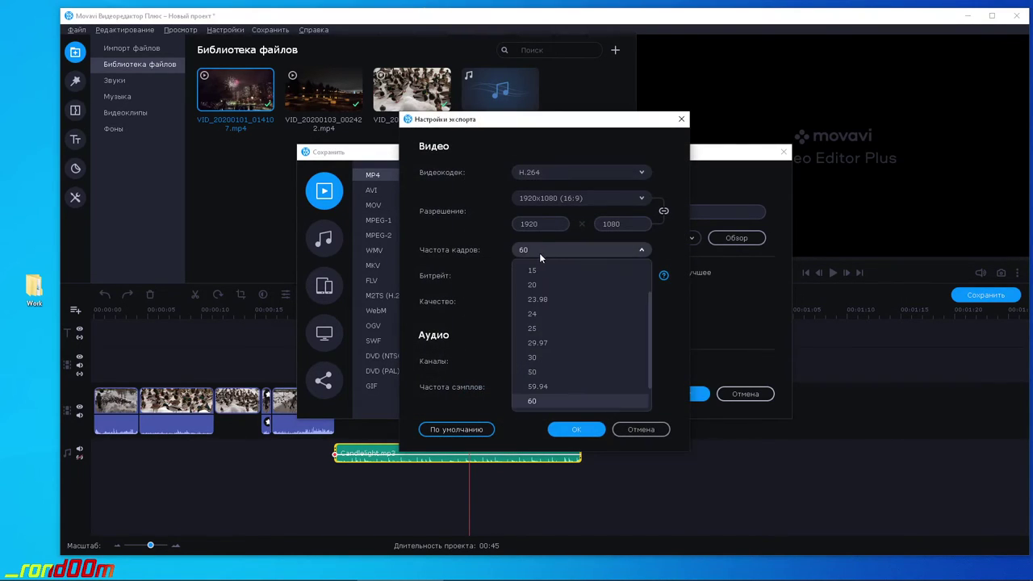
{"action": "left_click", "coordinate": [540, 402]}
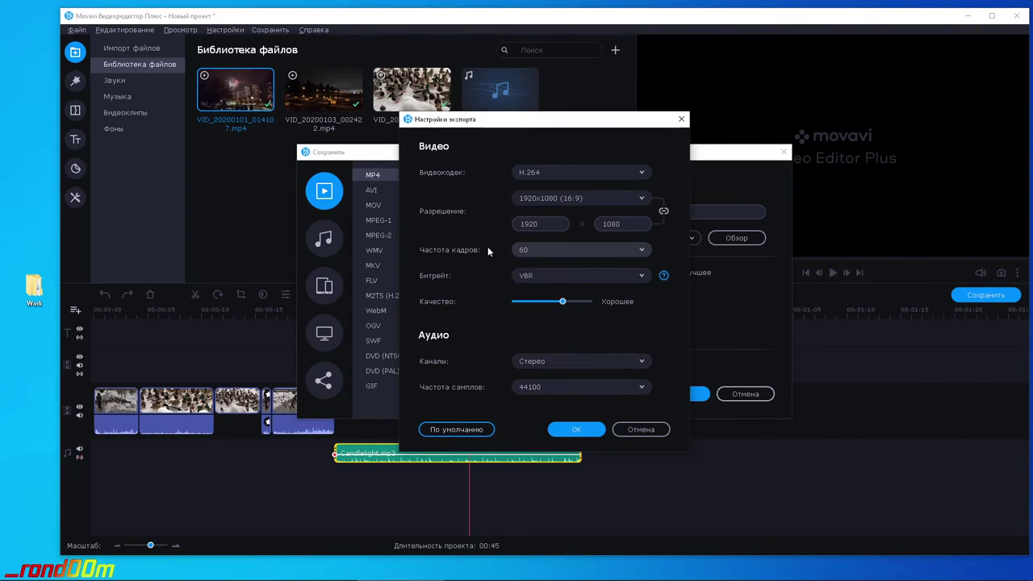
Review the available export resolutions, keep 1920x1080 (16:9), and accept the export settings.
{"action": "left_click", "coordinate": [546, 202]}
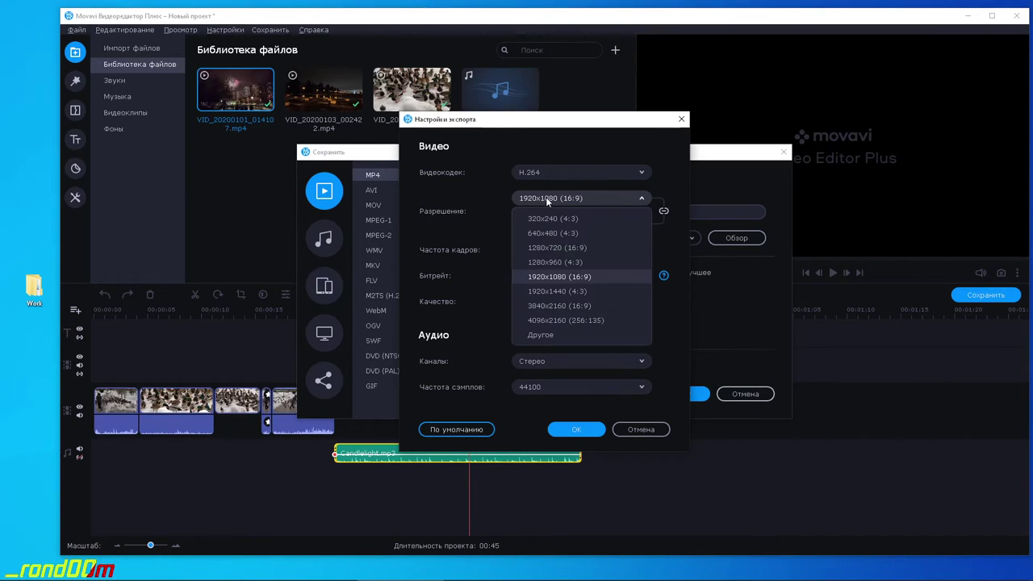
{"action": "left_click", "coordinate": [464, 202]}
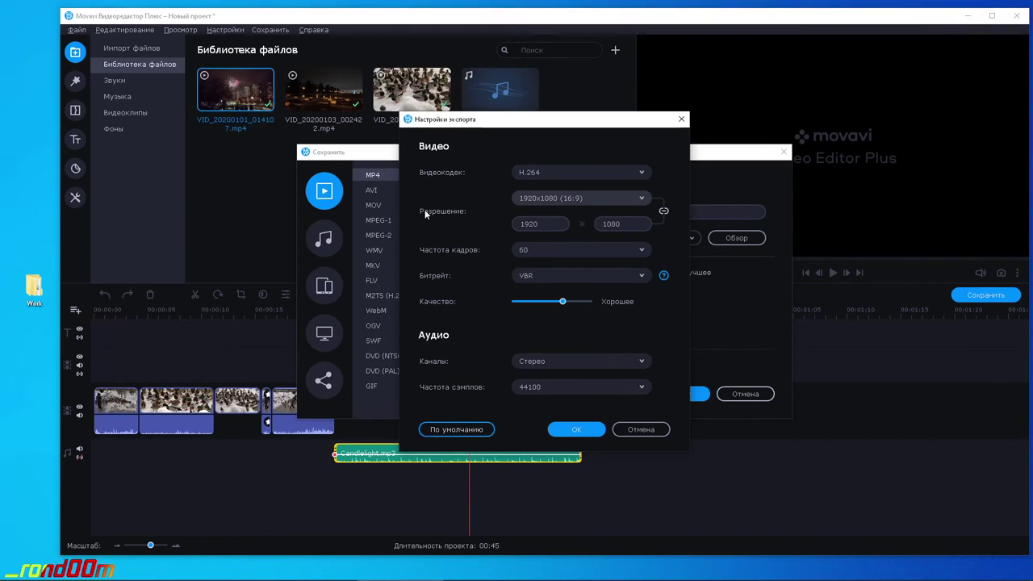
{"action": "left_click", "coordinate": [549, 202]}
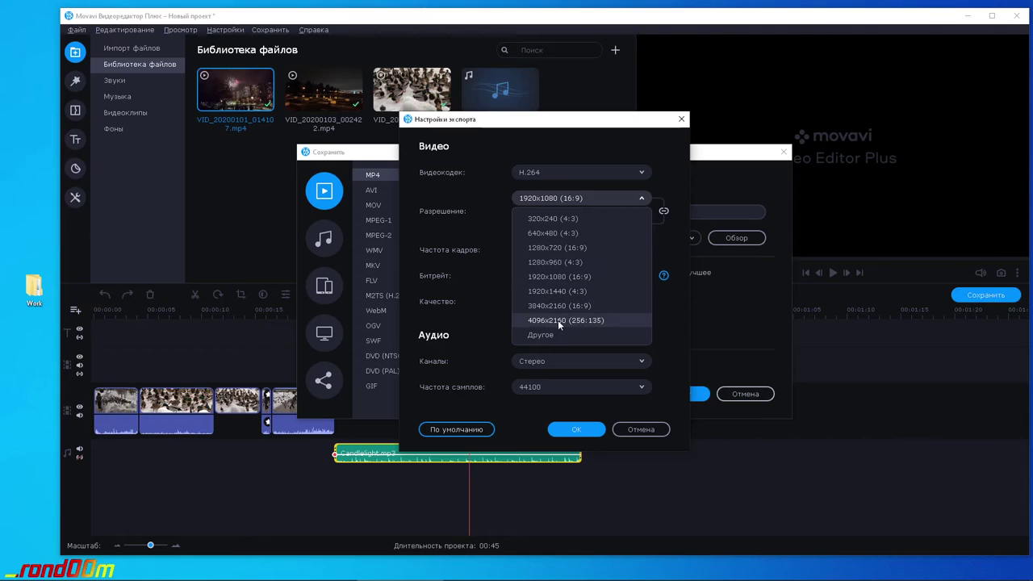
{"action": "left_click", "coordinate": [473, 307]}
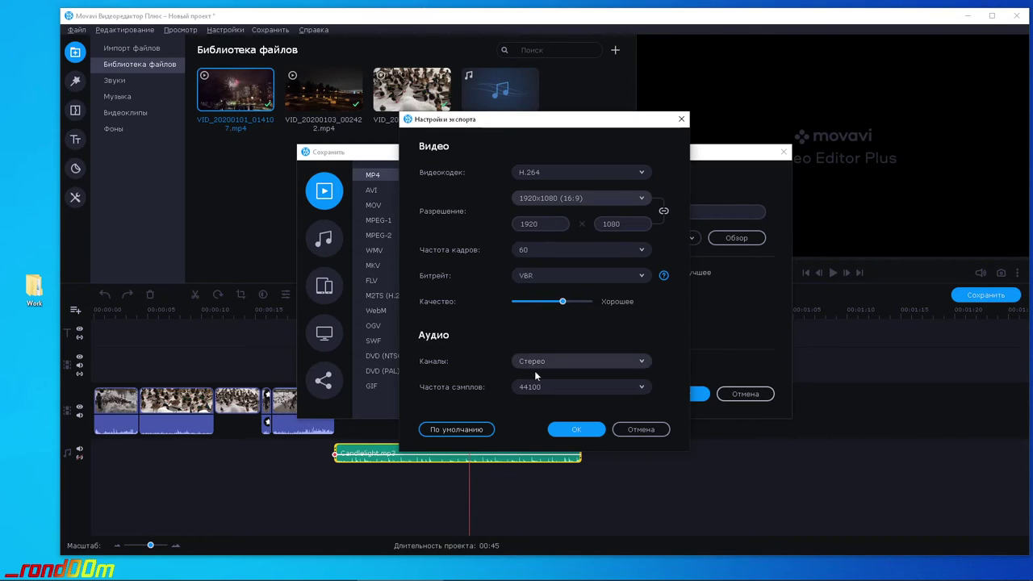
{"action": "left_click", "coordinate": [576, 429]}
Name the output video 223233, export it to the desktop, and open its folder once saving finishes.
{"action": "left_click", "coordinate": [613, 213]}
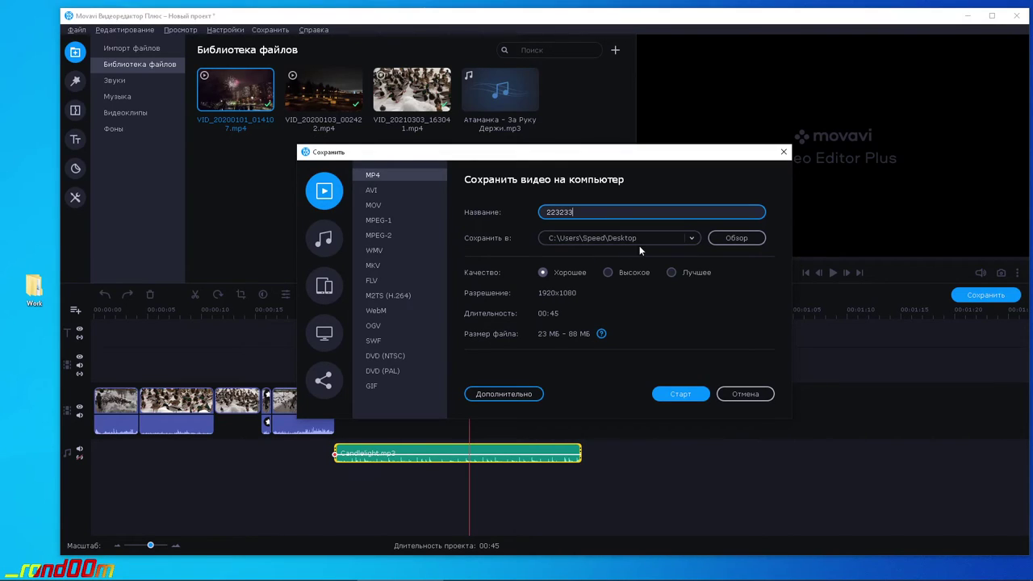
{"action": "left_click", "coordinate": [676, 396]}
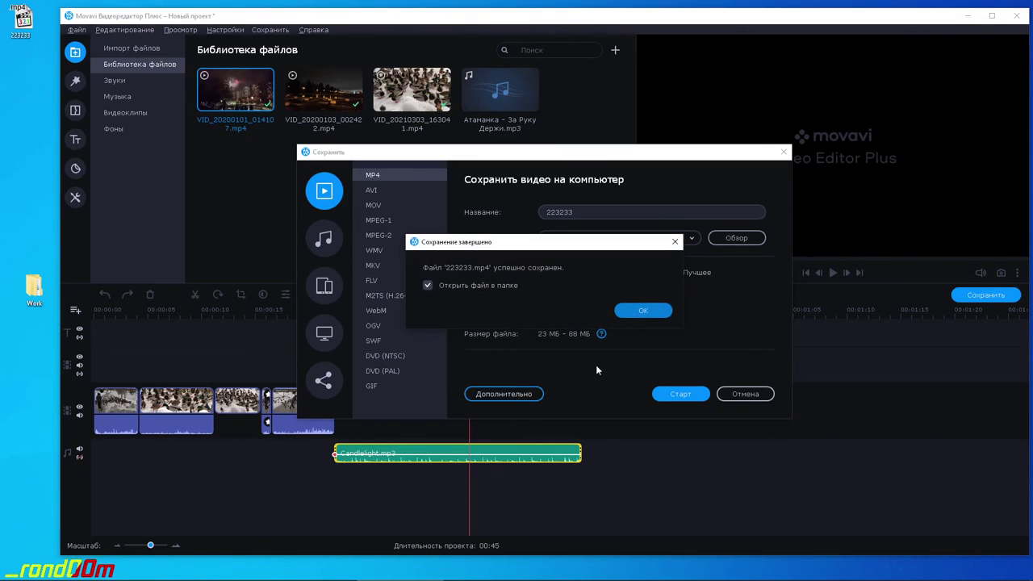
{"action": "left_click", "coordinate": [644, 312]}
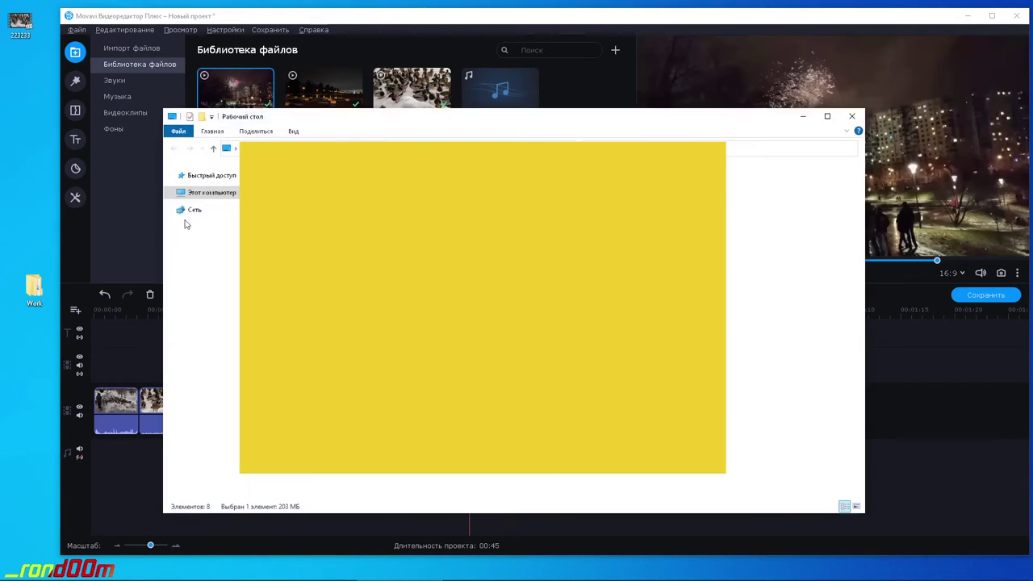
Close the folder window, watch the exported video 223233 from the desktop, and return to the project with nothing selected.
{"action": "left_click", "coordinate": [853, 117]}
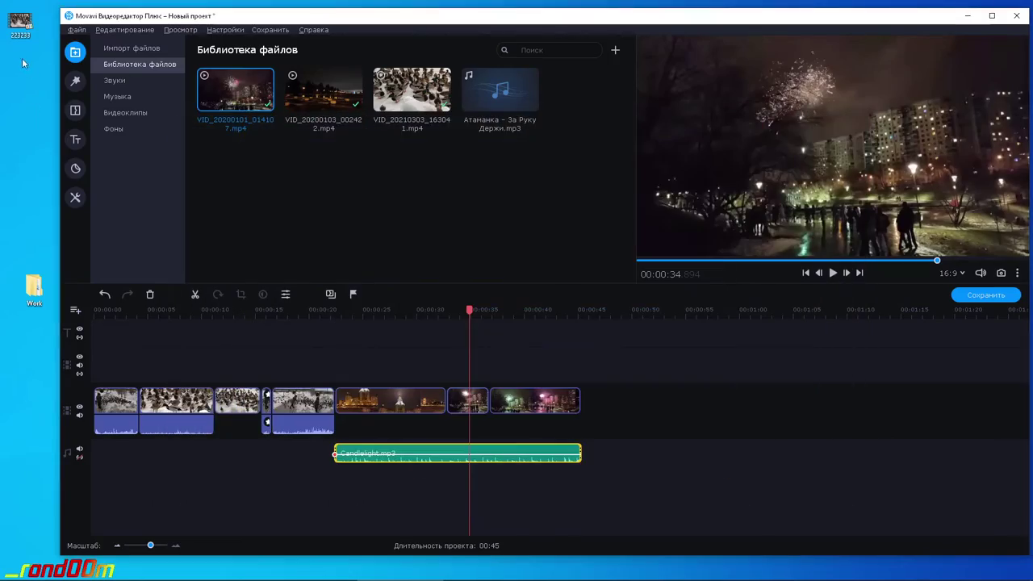
{"action": "double_click", "coordinate": [22, 27]}
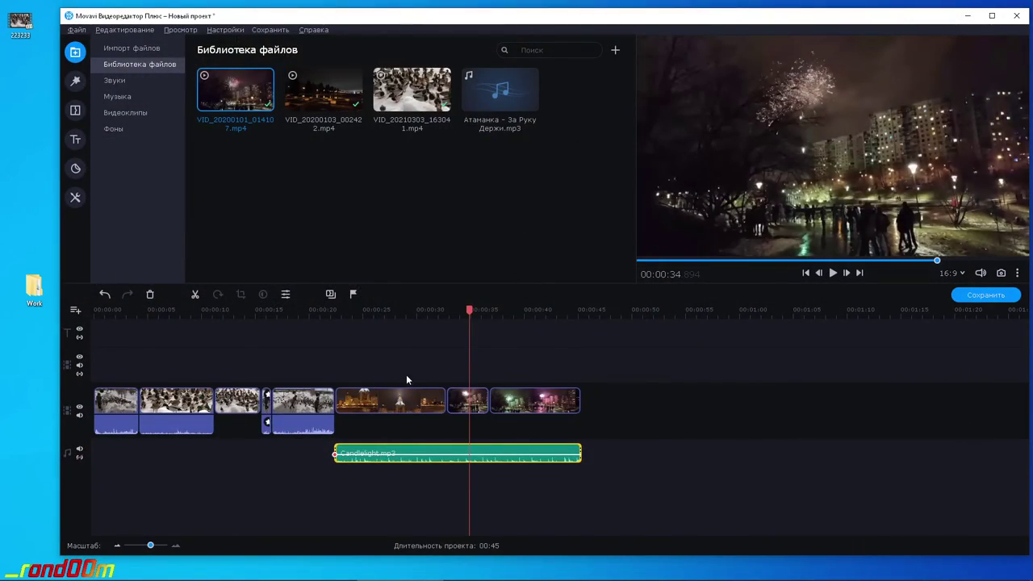
{"action": "left_click", "coordinate": [599, 493]}
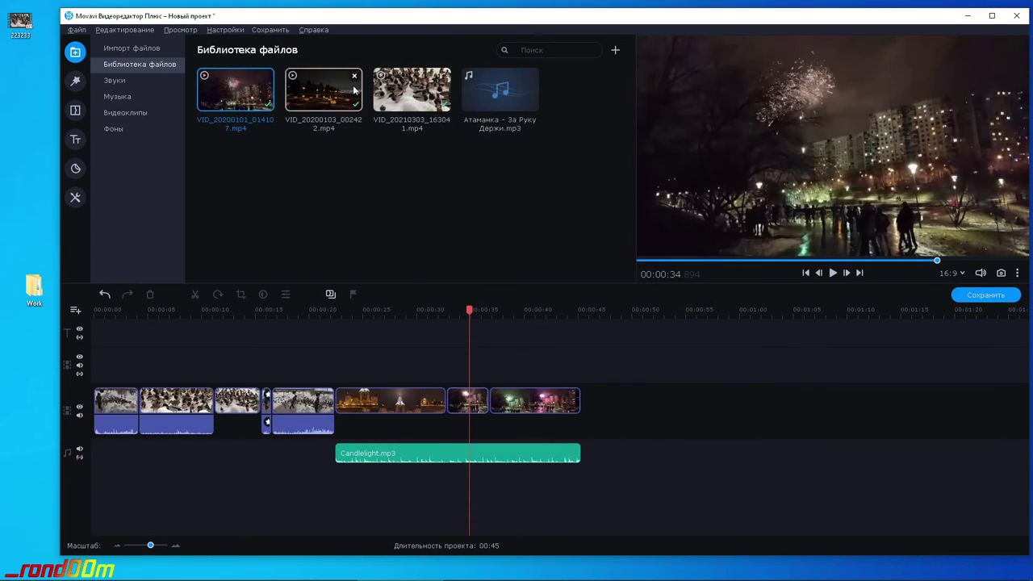